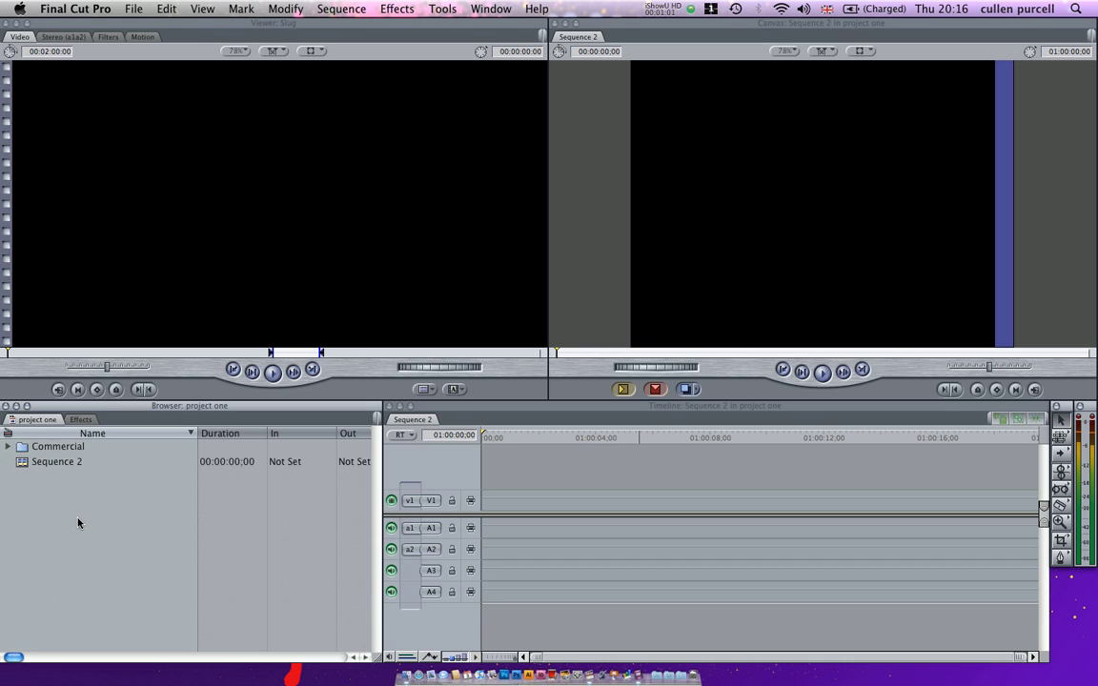
left_click_drag(78, 522, 101, 400)
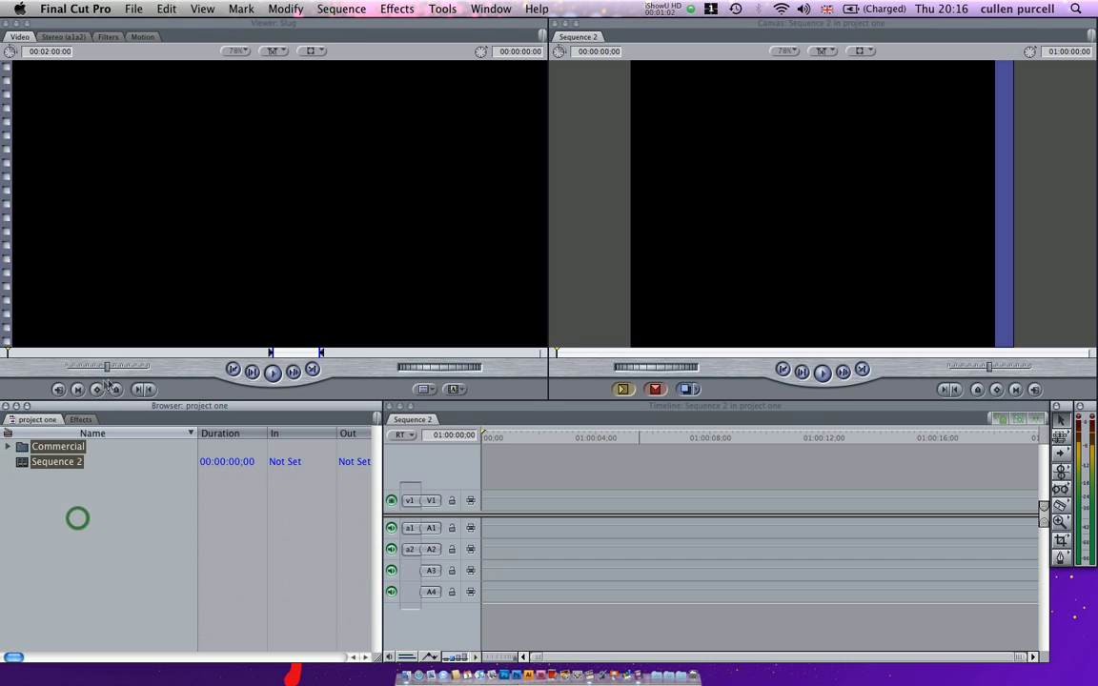
left_click(115, 564)
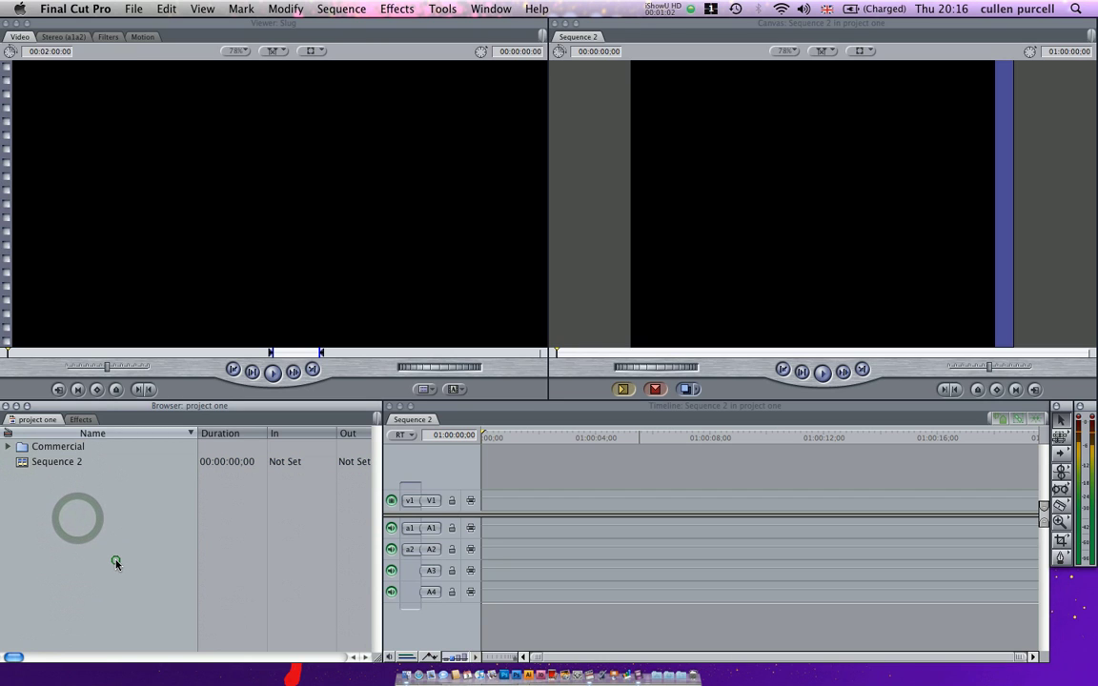
left_click(115, 564)
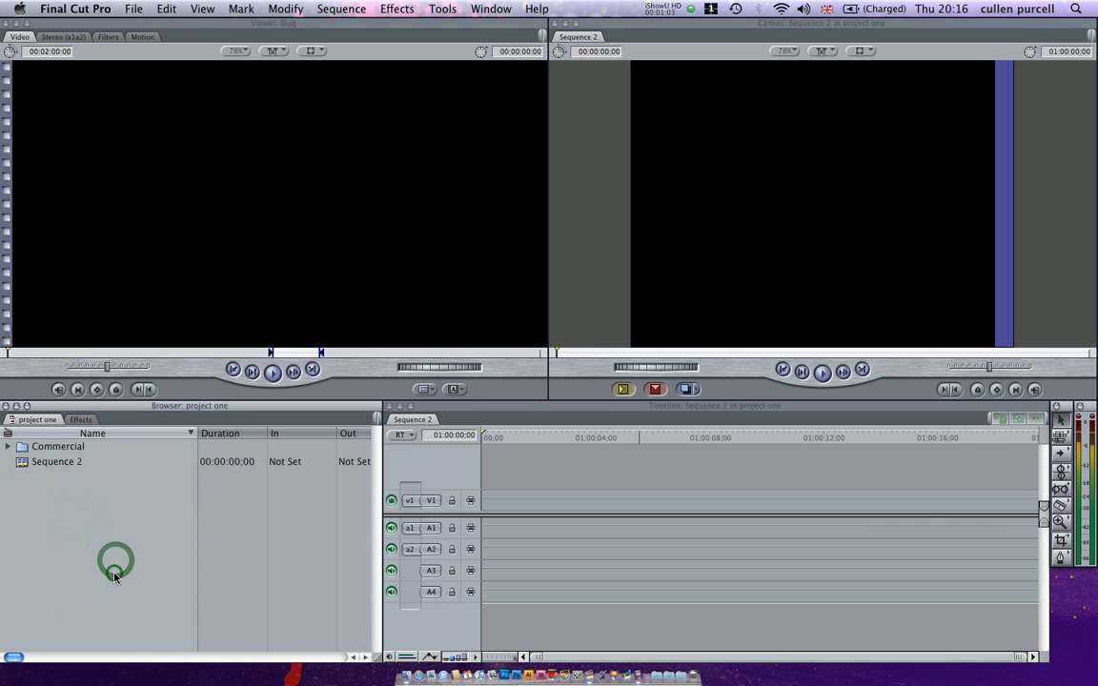
left_click(114, 576)
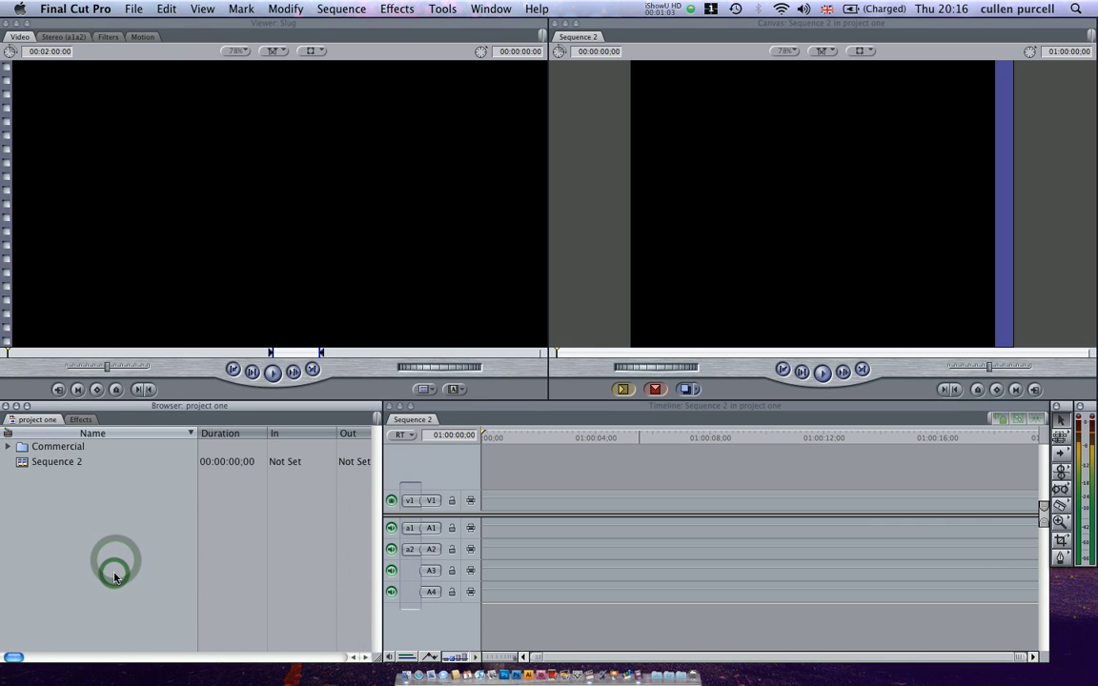
- Create a new bin named "audio" in the project browser
right_click(115, 576)
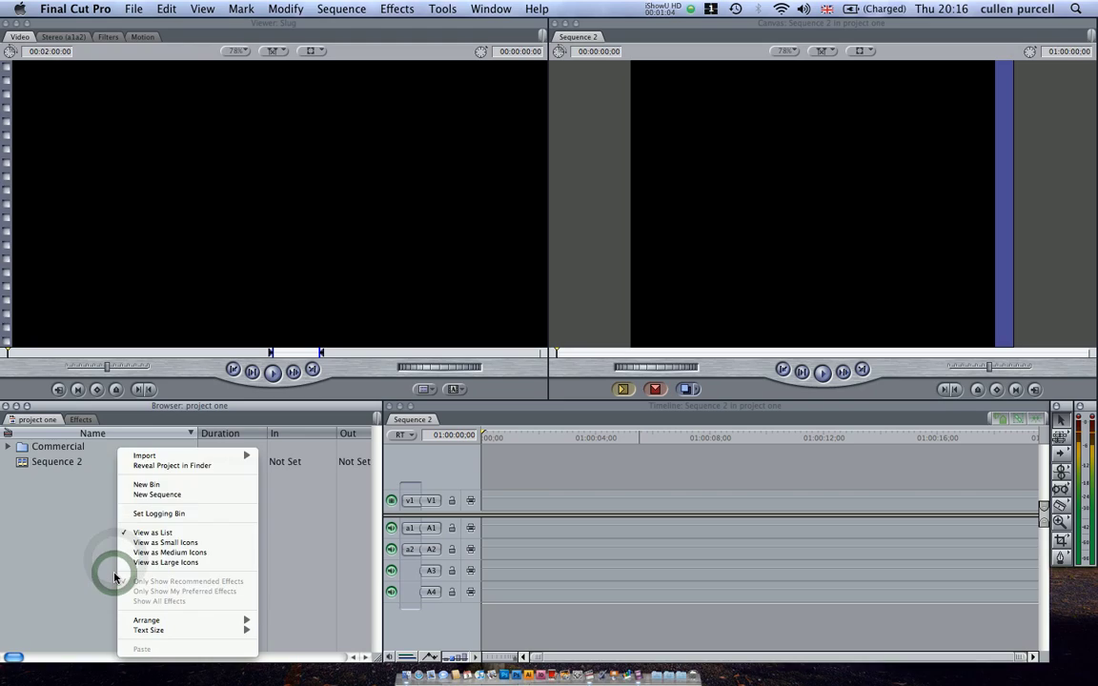
left_click(135, 485)
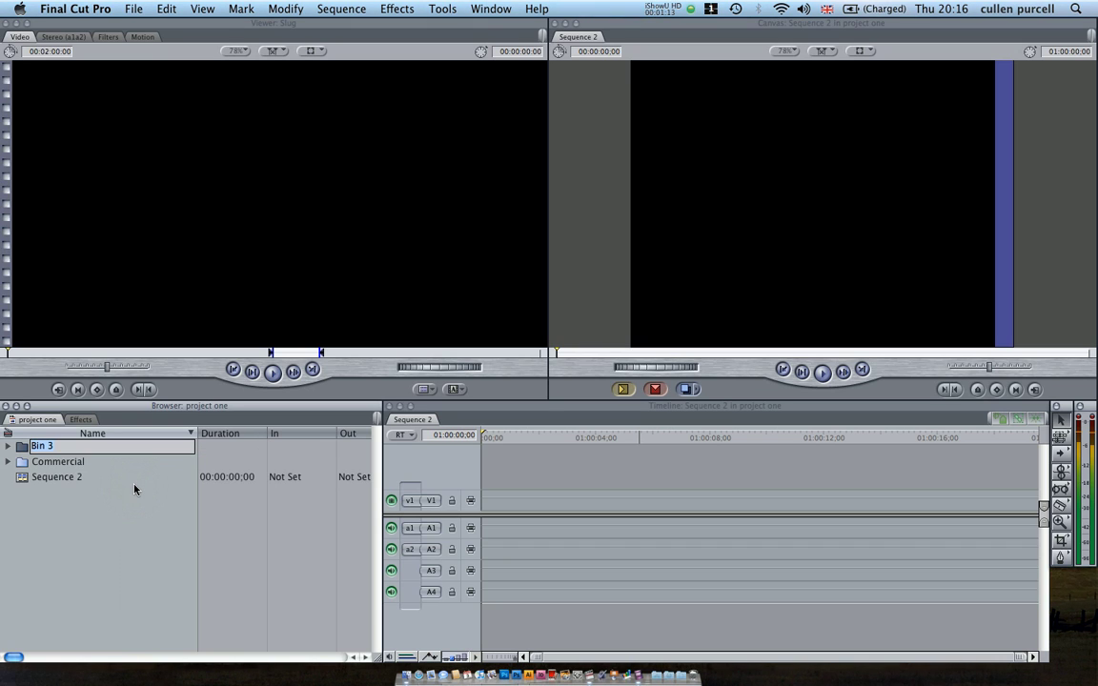
type("a")
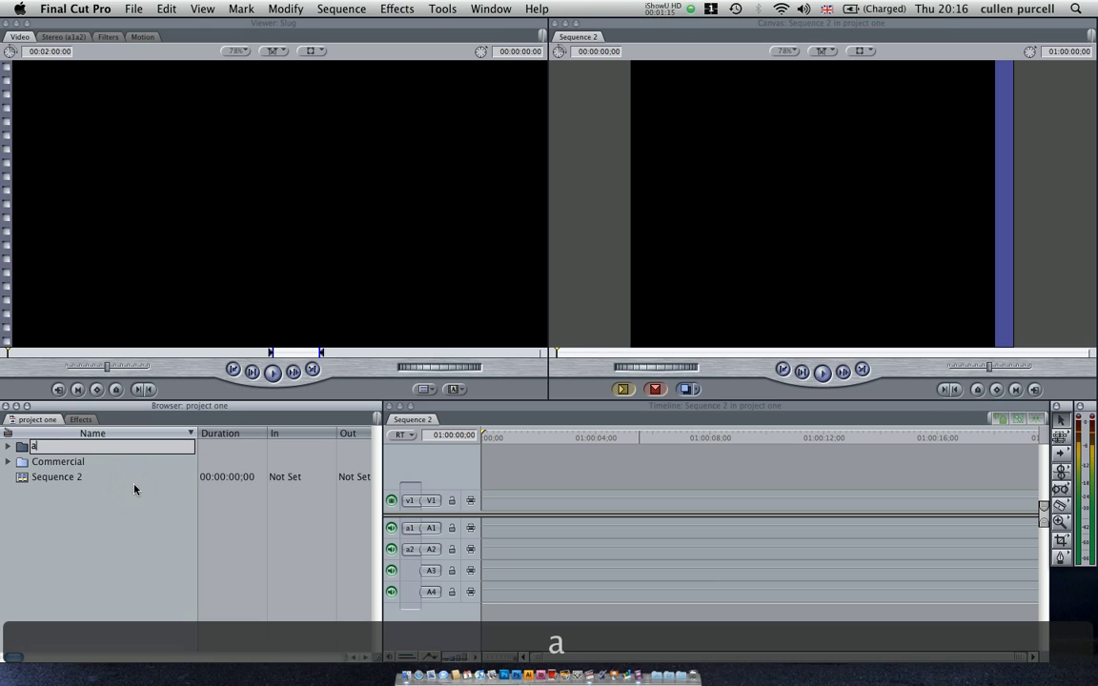
type("udio")
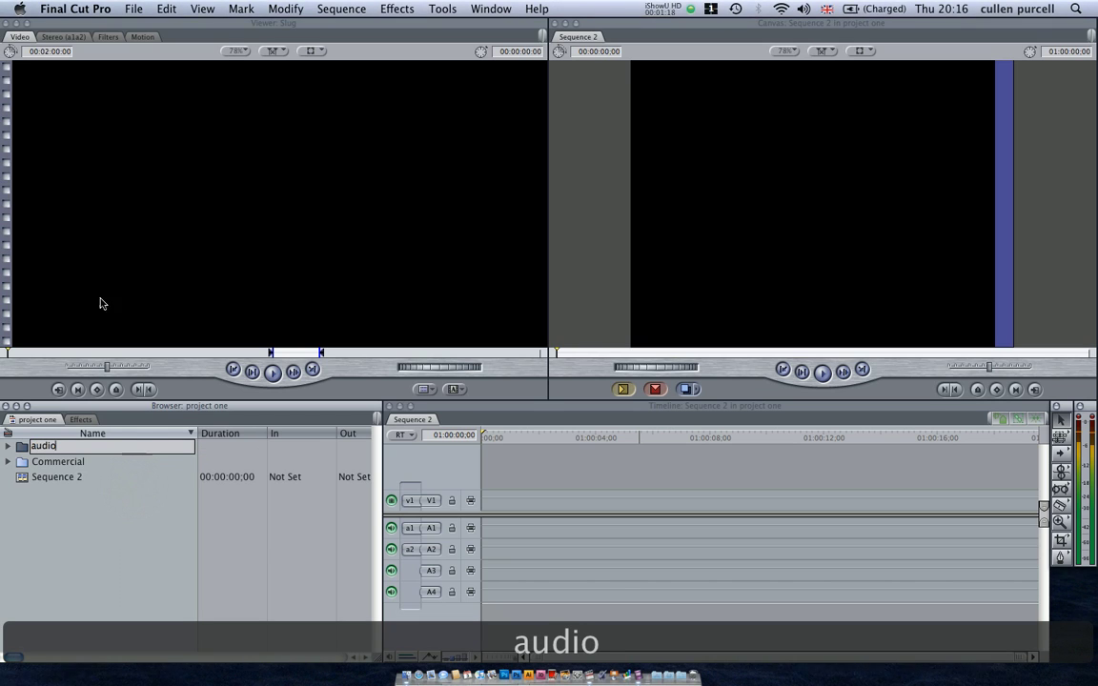
key("Return")
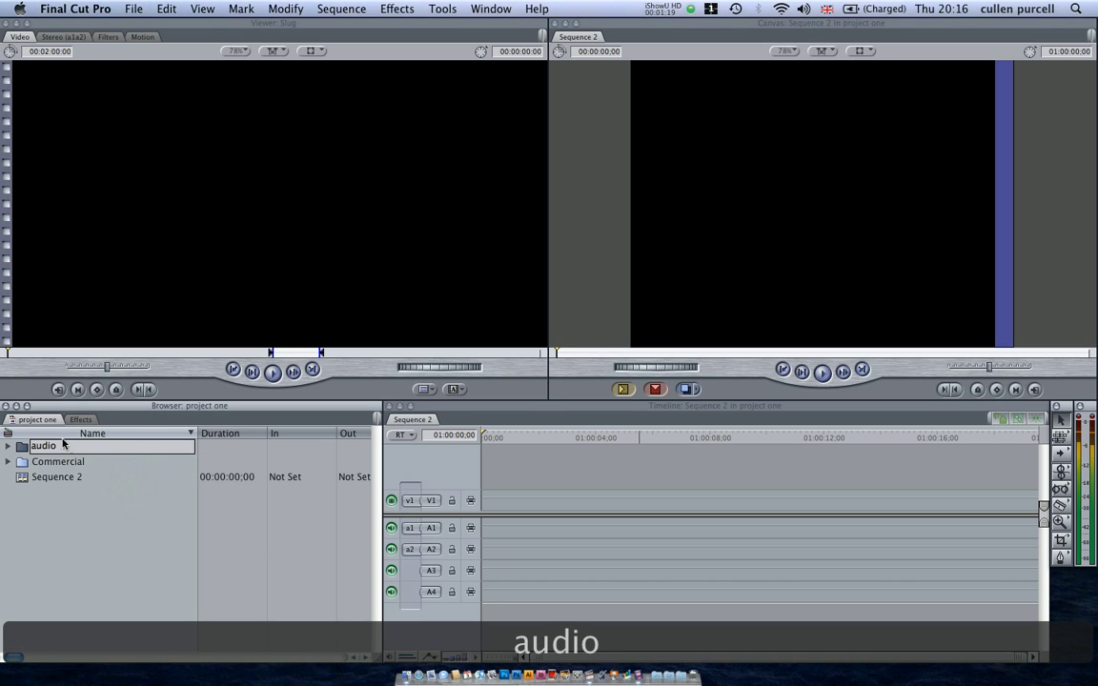
- Create another new bin named "video" at the top level of the project
right_click(55, 500)
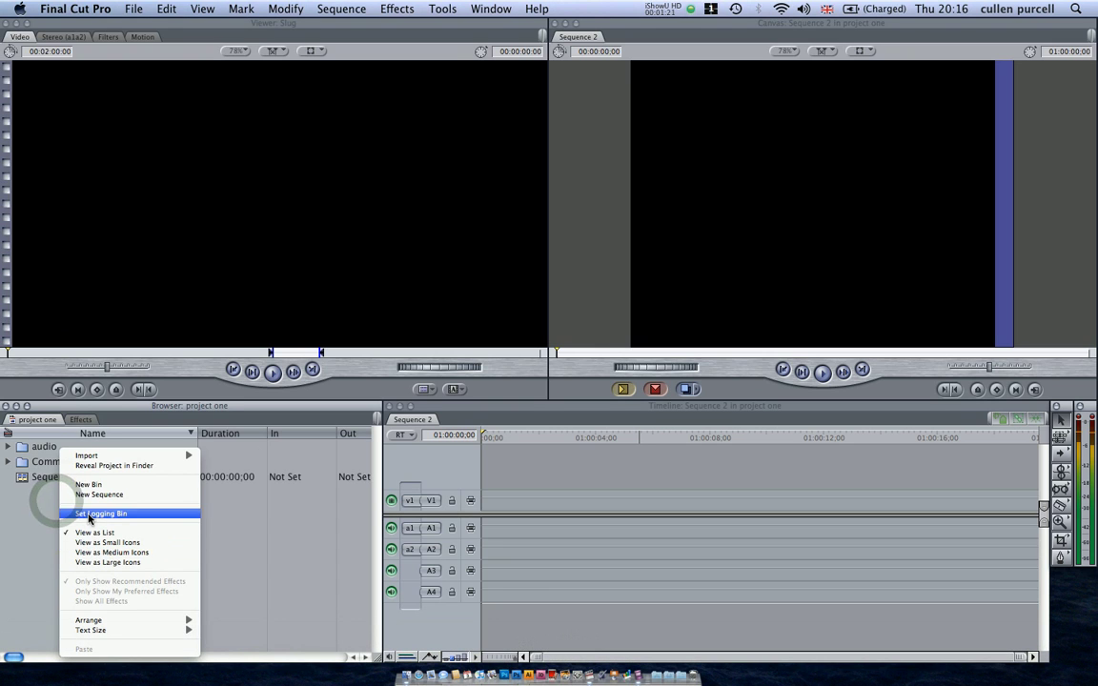
left_click(84, 485)
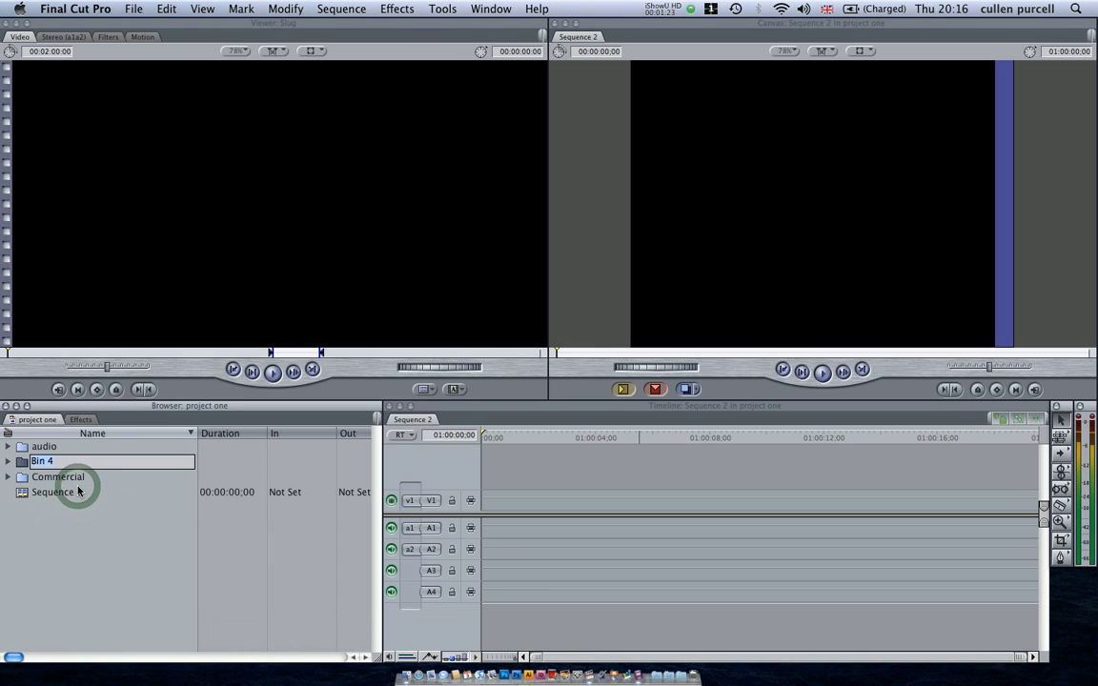
type("vid")
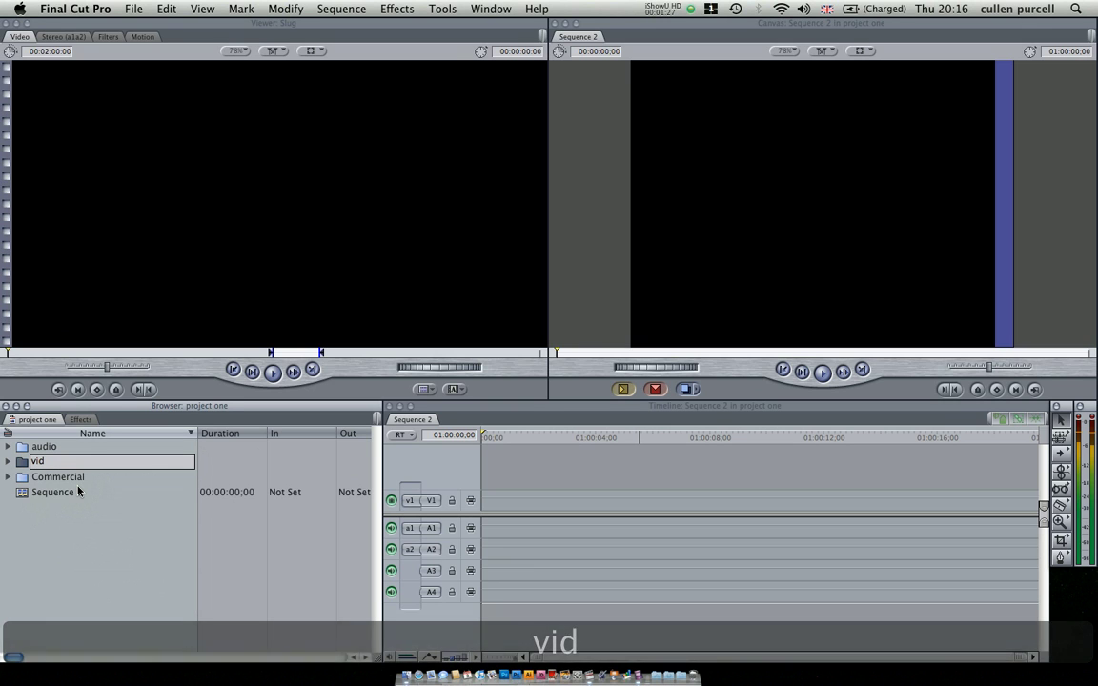
type("e")
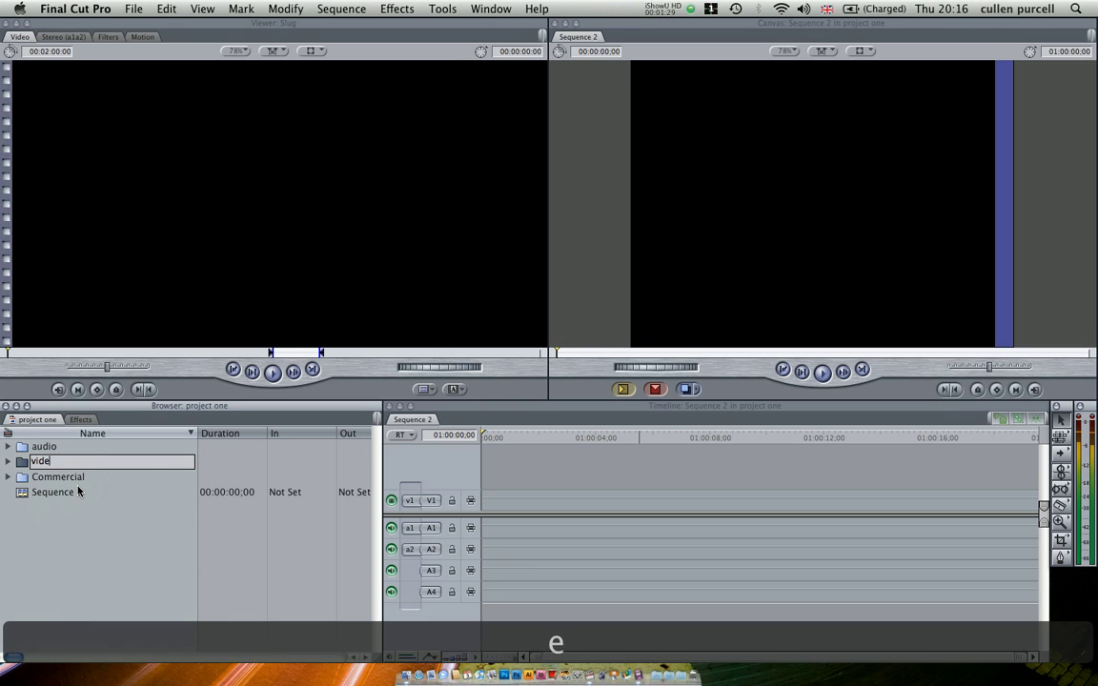
type("o")
left_click(78, 509)
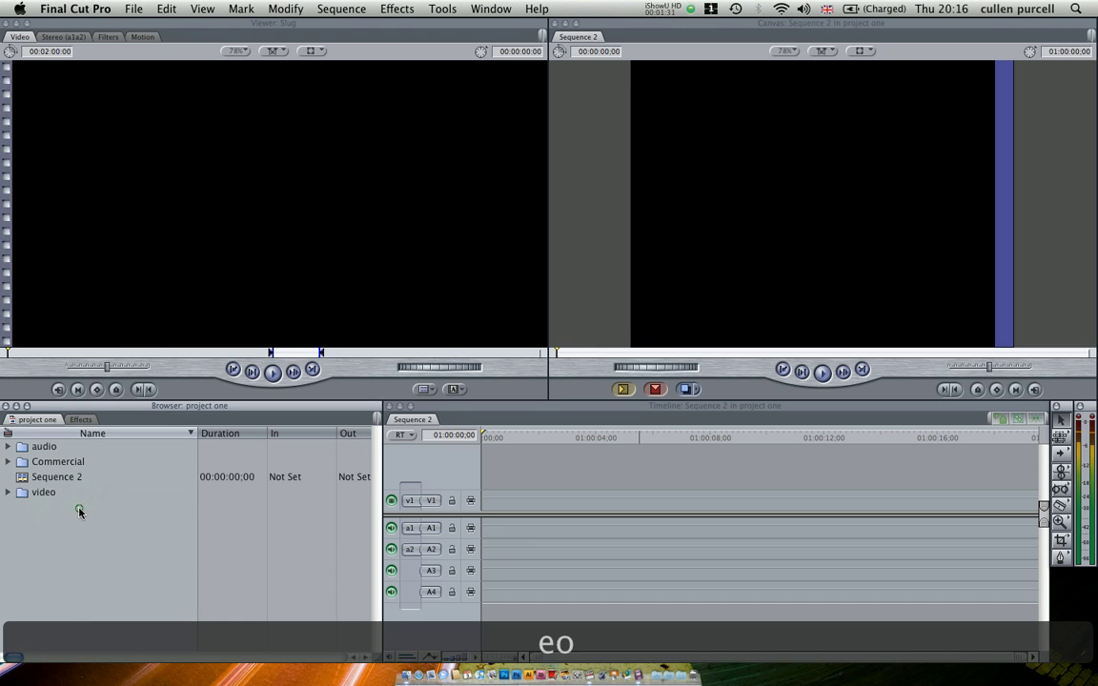
- Move the audio bin, the video bin and Sequence 2 into the Commercial bin and expand that bin
left_click_drag(29, 491, 33, 448)
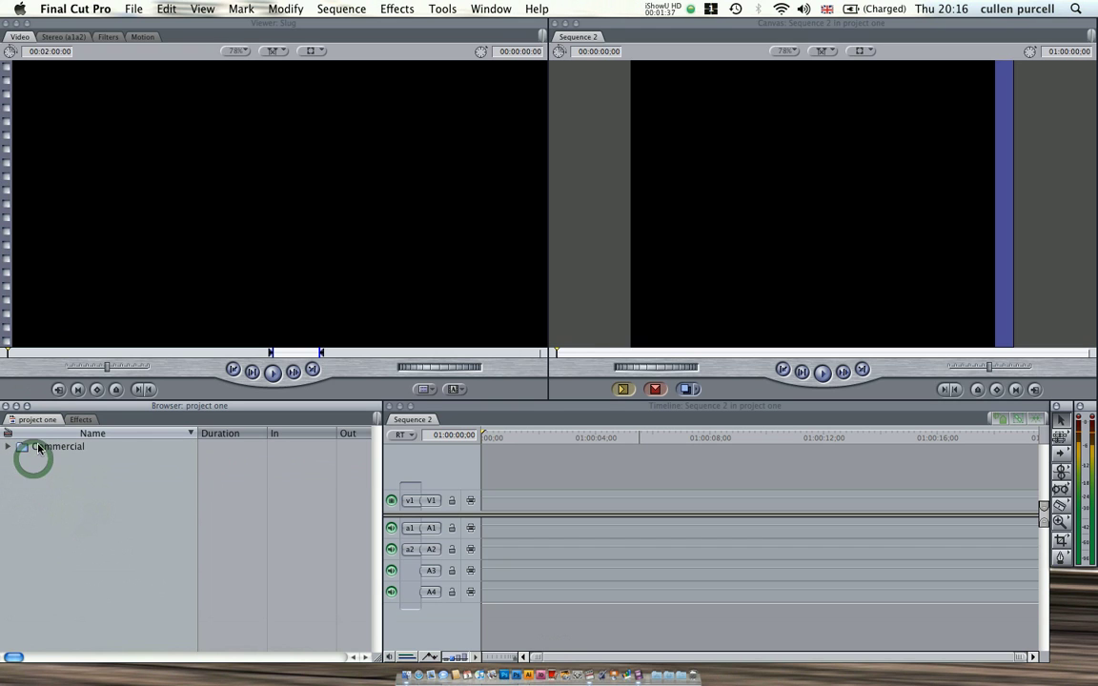
left_click(11, 448)
- Move the Track 1.aif file at the end of the Commercial bin into the audio bin and check the audio bin's contents
scroll(50, 469, "down", 1)
scroll(51, 467, "down", 2)
left_click(36, 629)
left_click_drag(36, 632, 42, 465)
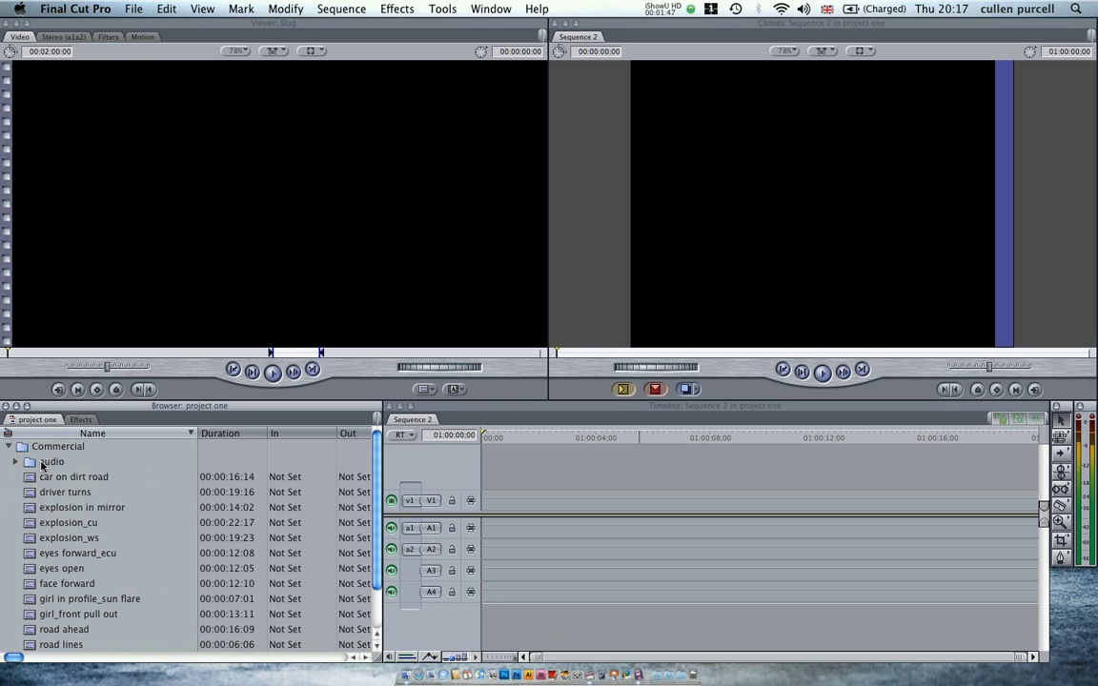
left_click(15, 461)
left_click(15, 461)
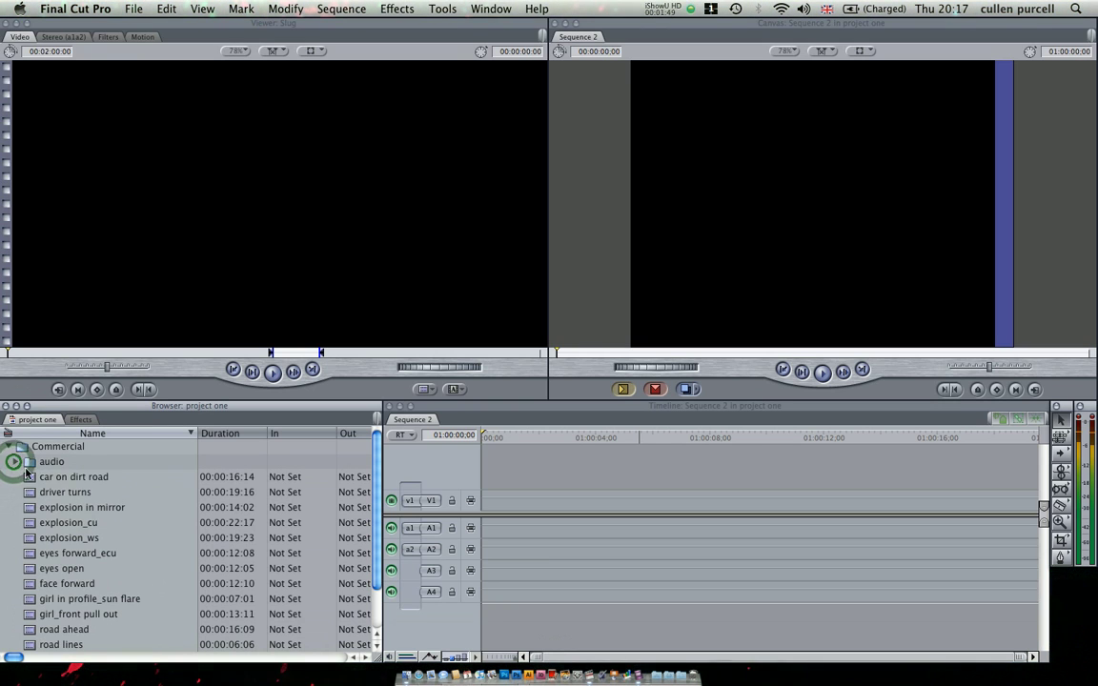
- Move all the video clips from "car on dirt road" through "road lines" into the video bin
left_click(29, 476)
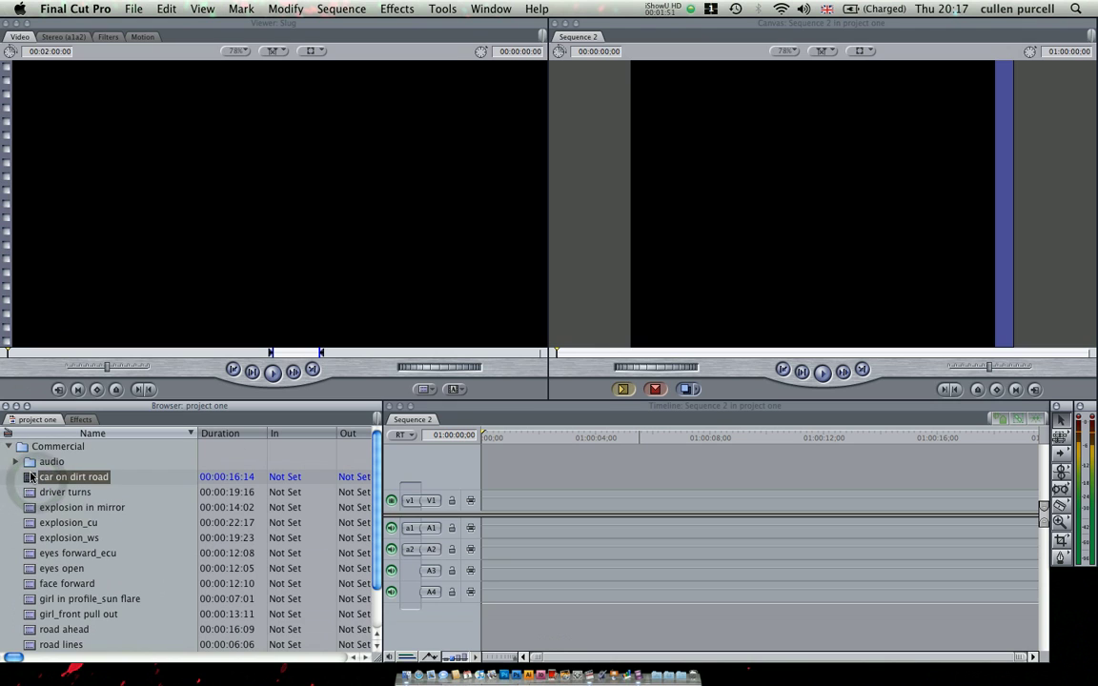
left_click(29, 475, "shift")
scroll(23, 533, "down", 2)
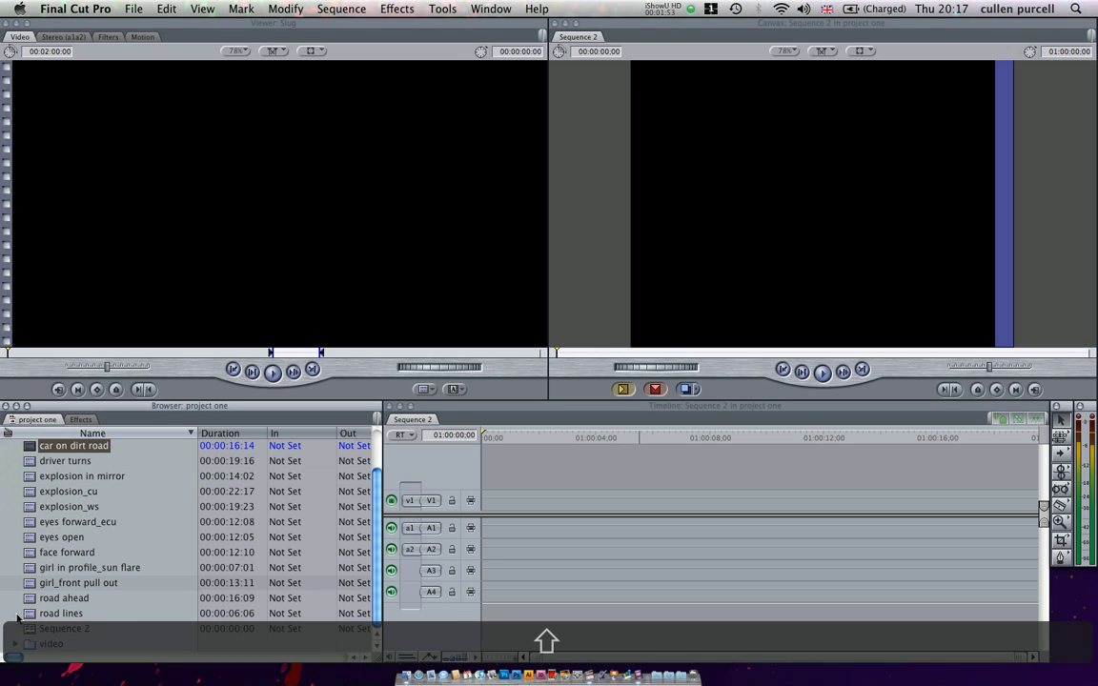
left_click(26, 614, "shift")
left_click_drag(26, 613, 29, 644)
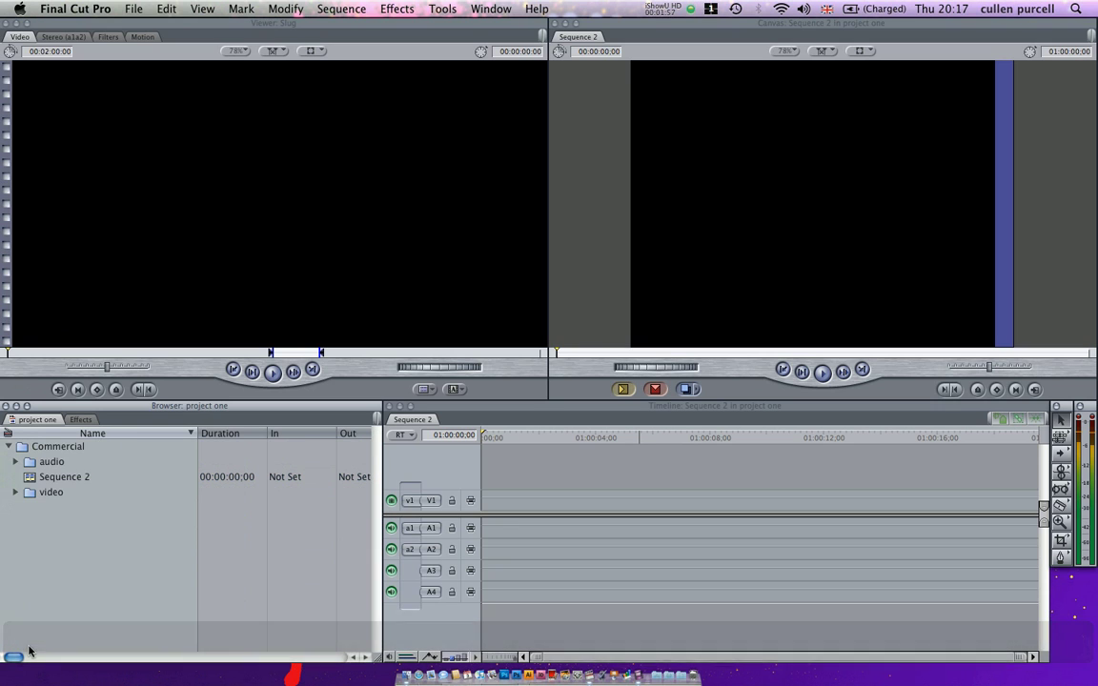
- Close the Timeline and Canvas windows and bring both back by opening Sequence 2 from the browser
left_click(35, 479)
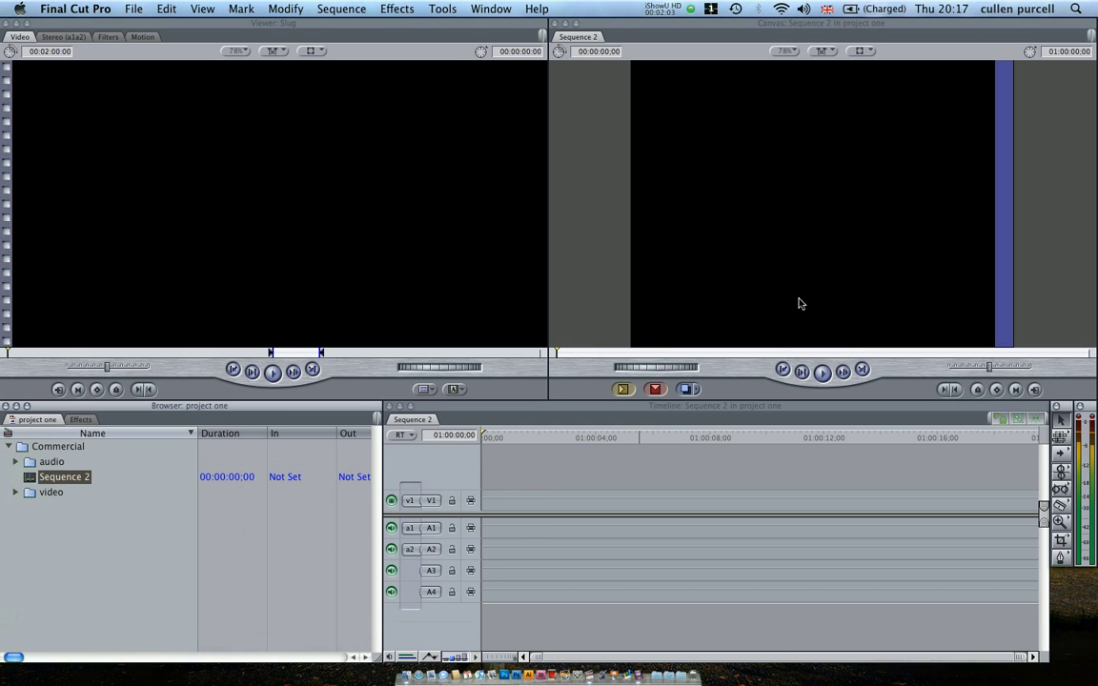
double_click(779, 409)
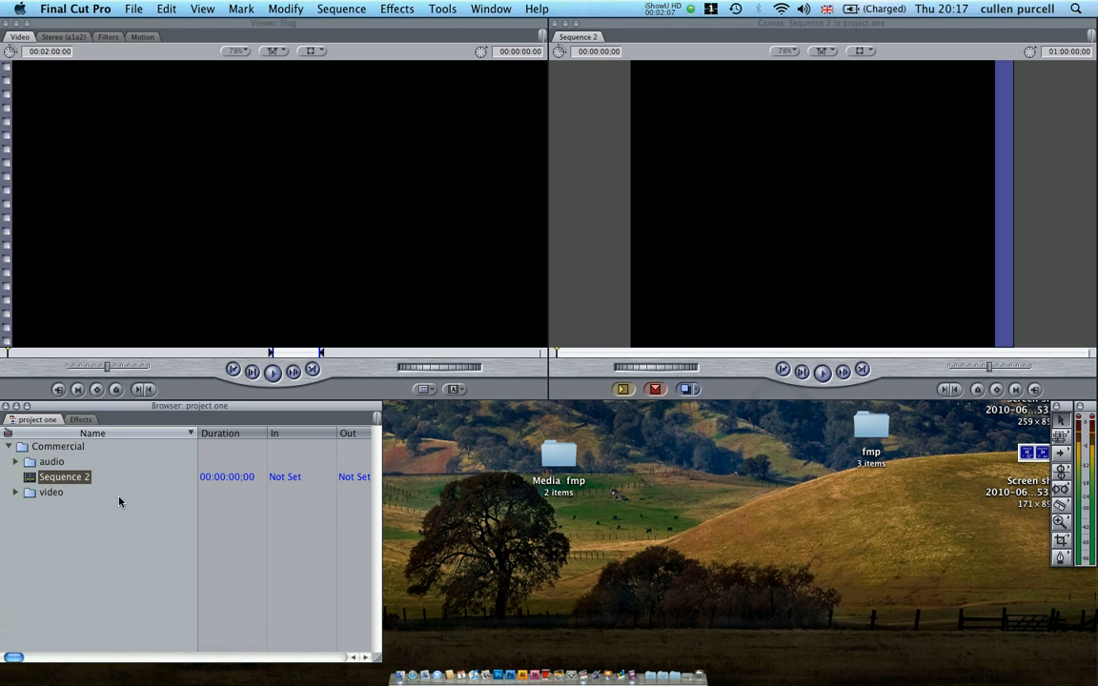
left_click(630, 26)
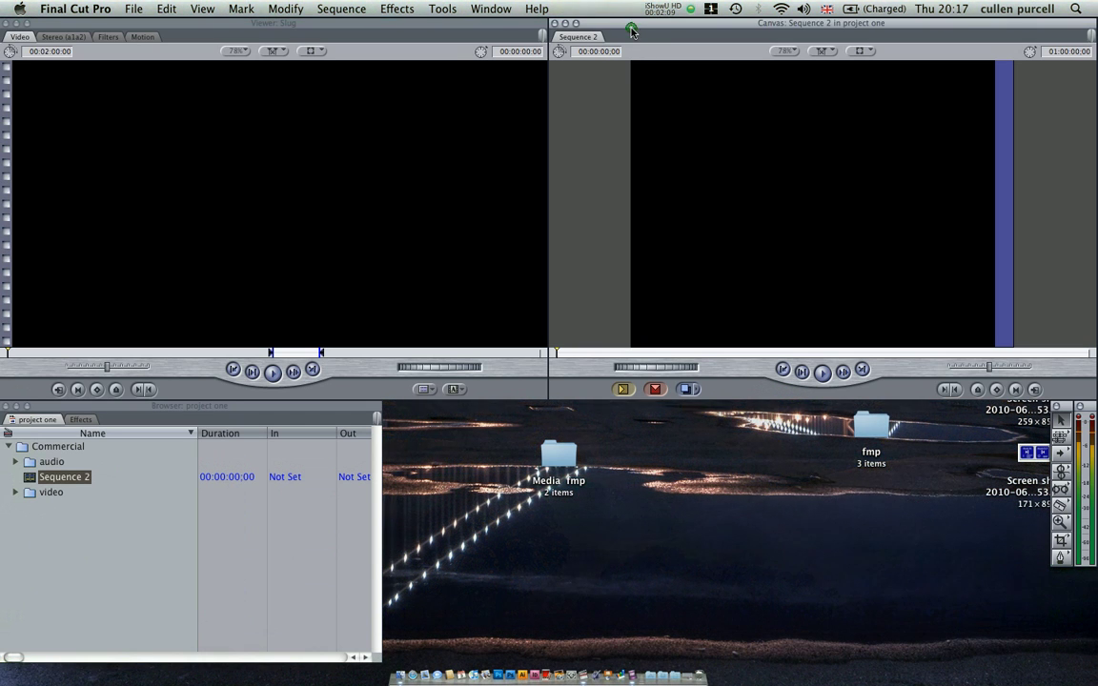
double_click(630, 26)
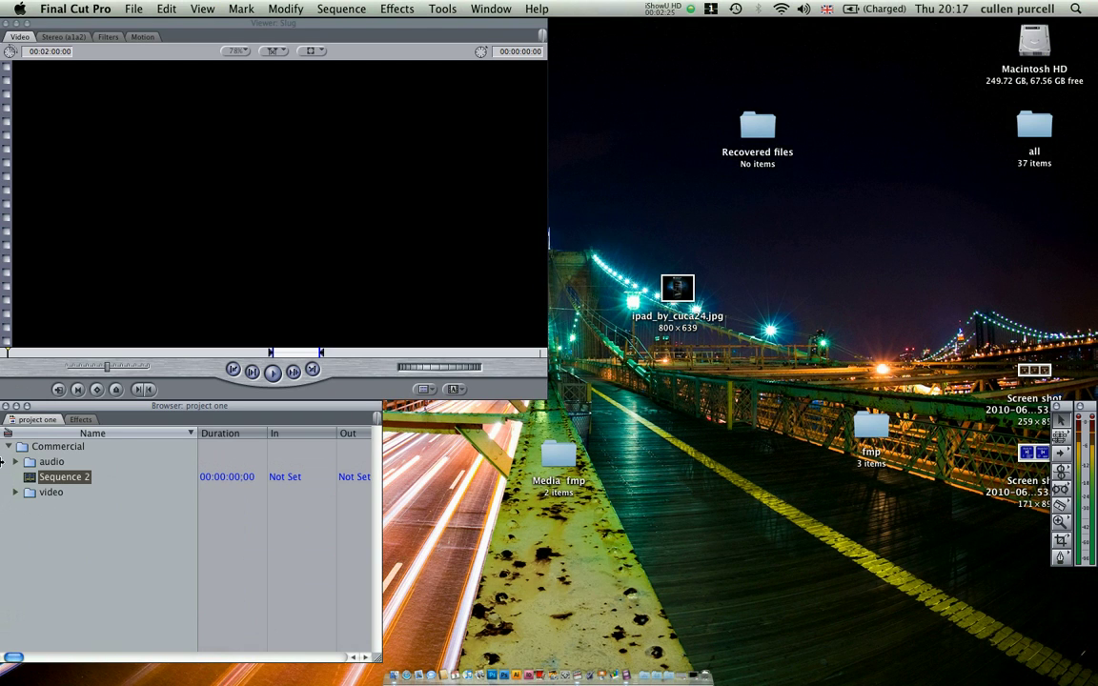
left_click(30, 482)
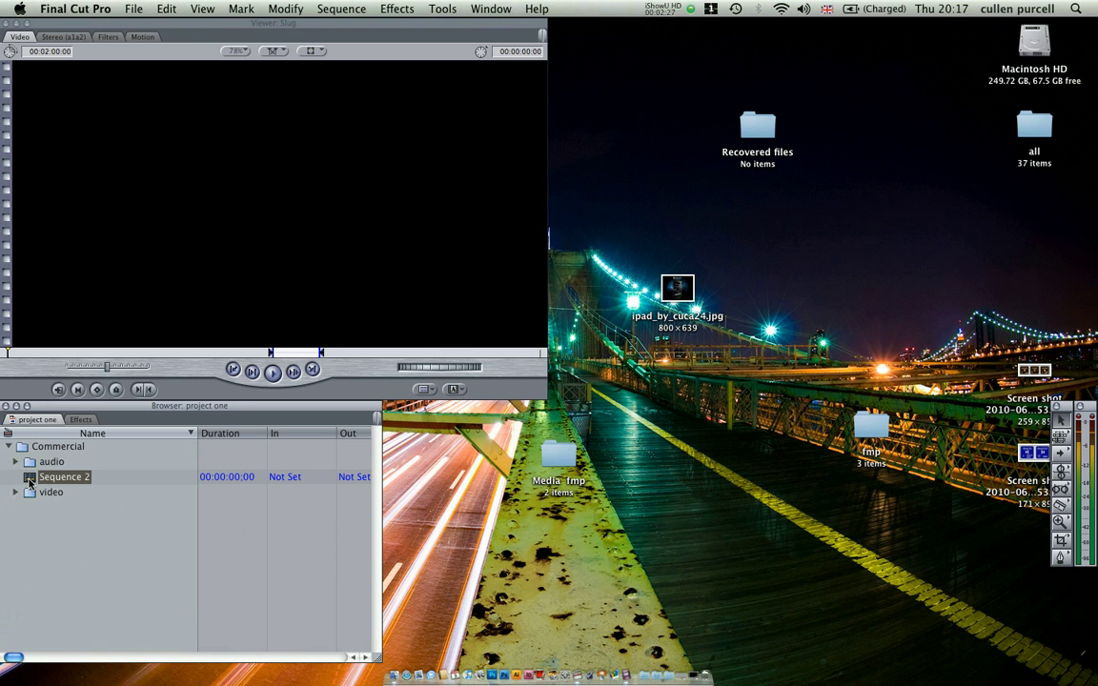
double_click(29, 482)
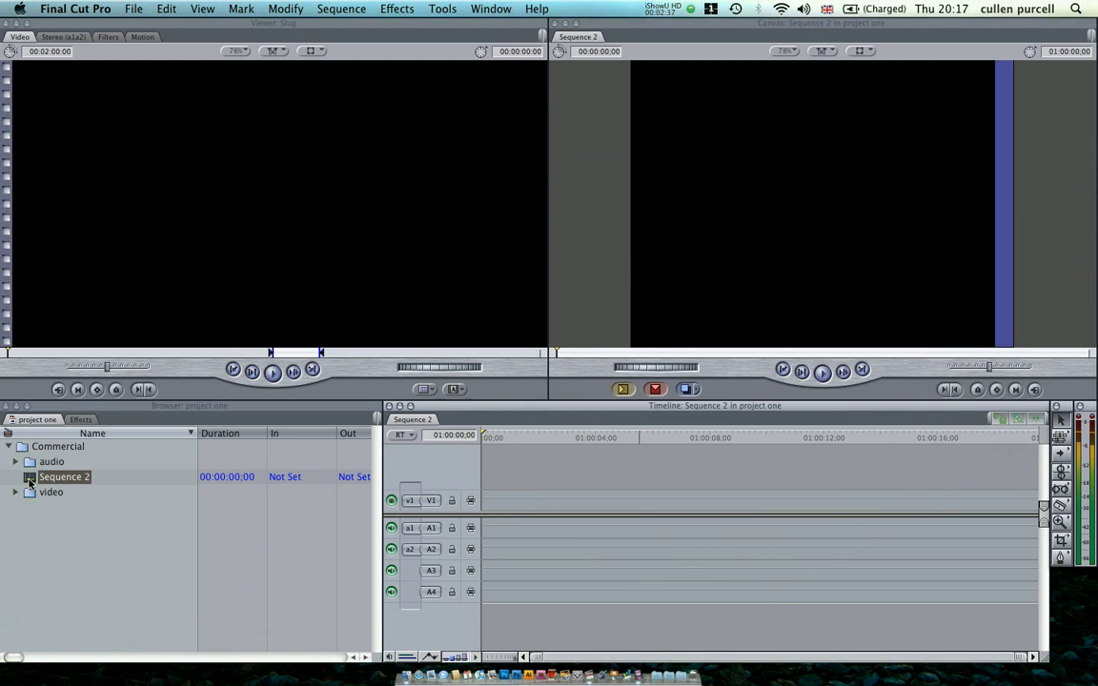
- Expand the audio bin and load Track 1.aif into the Viewer
left_click(15, 461)
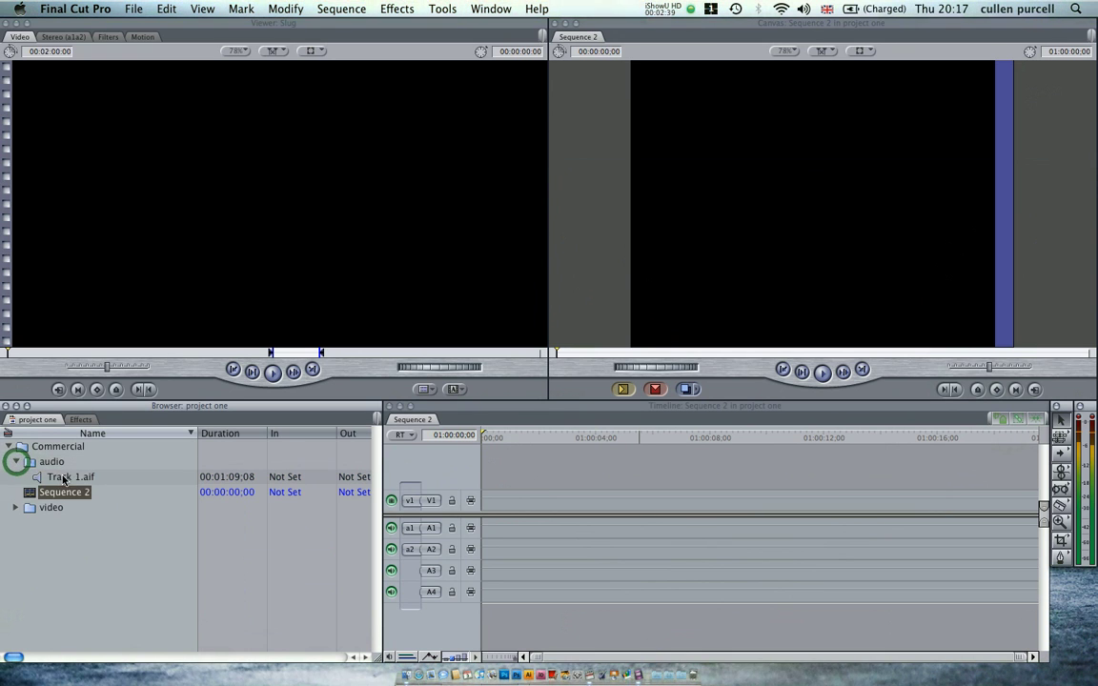
left_click(65, 479)
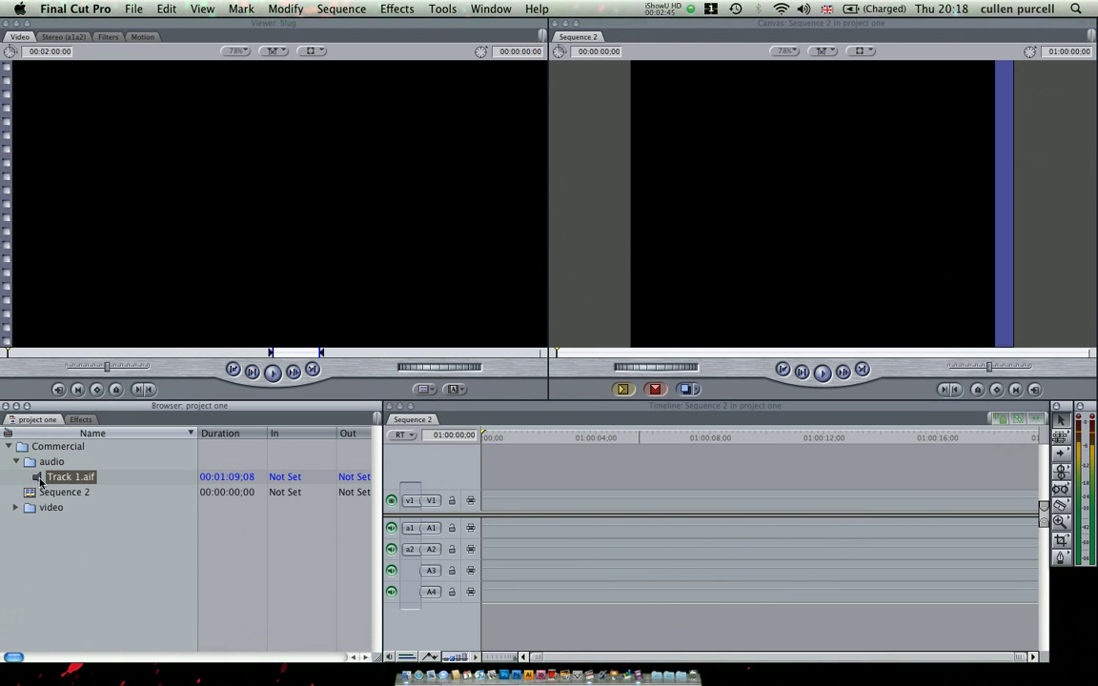
double_click(40, 482)
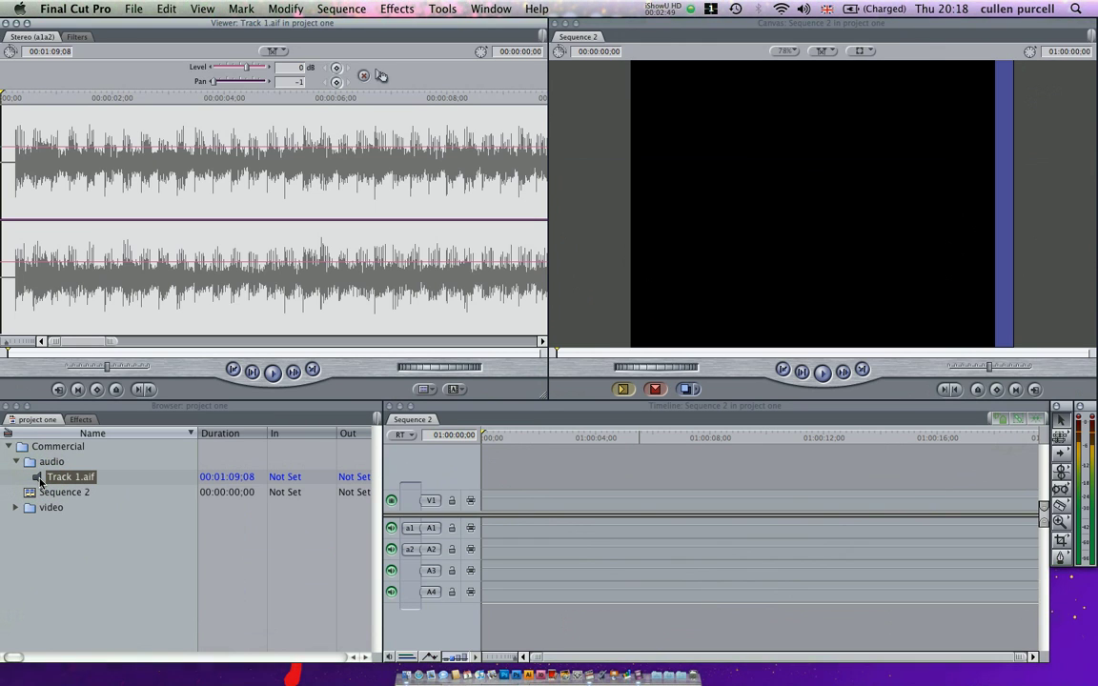
- Mark an In point at the start of Track 1.aif, play the track and mark an Out point on the fly after the music fades
key("i")
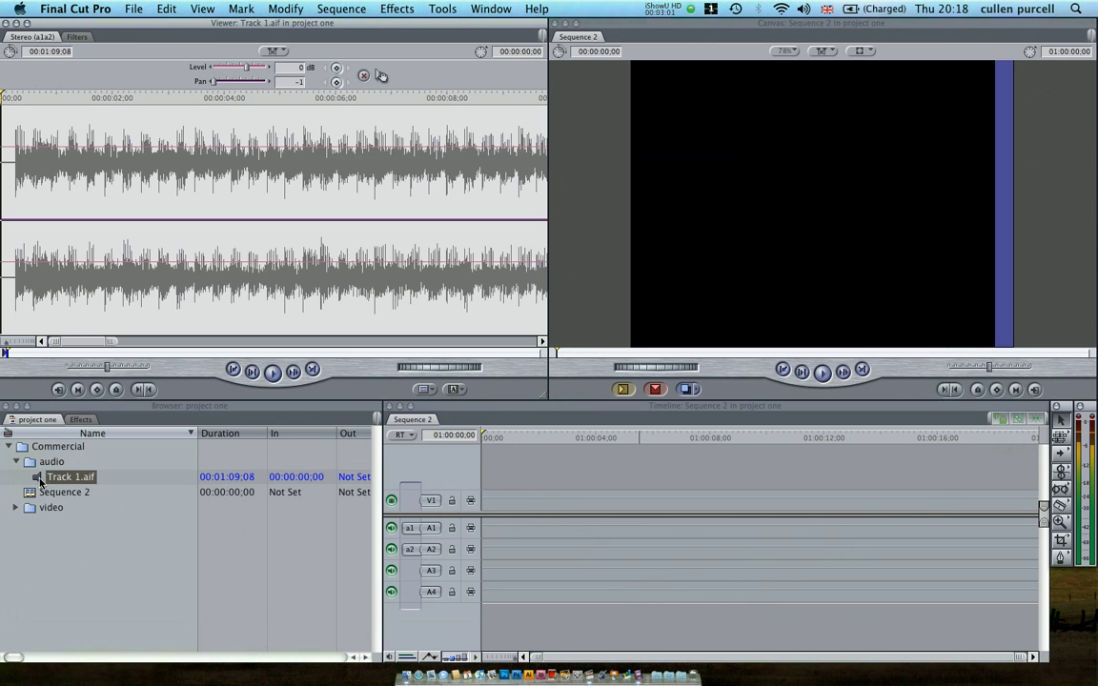
key("space")
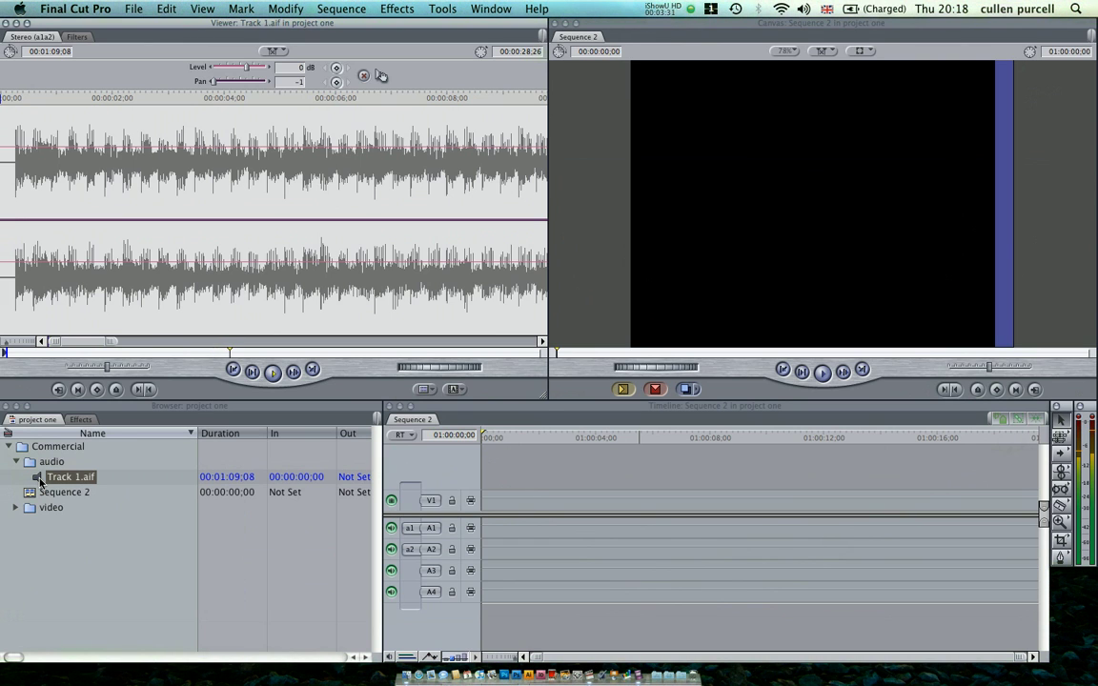
key("o")
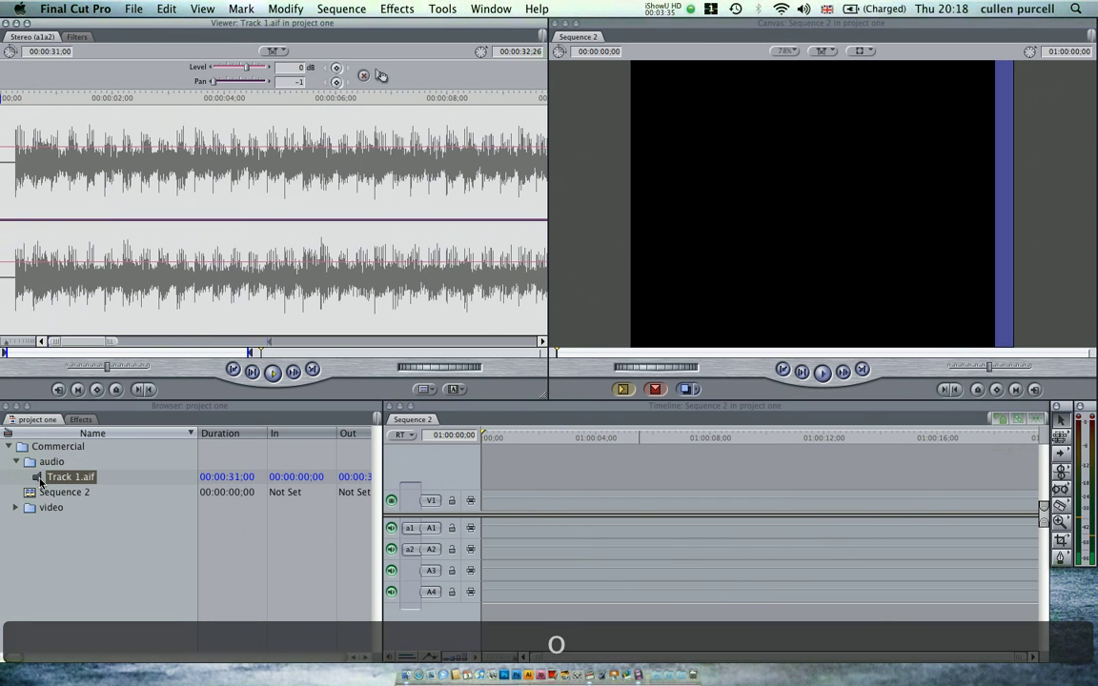
key("o")
key("space")
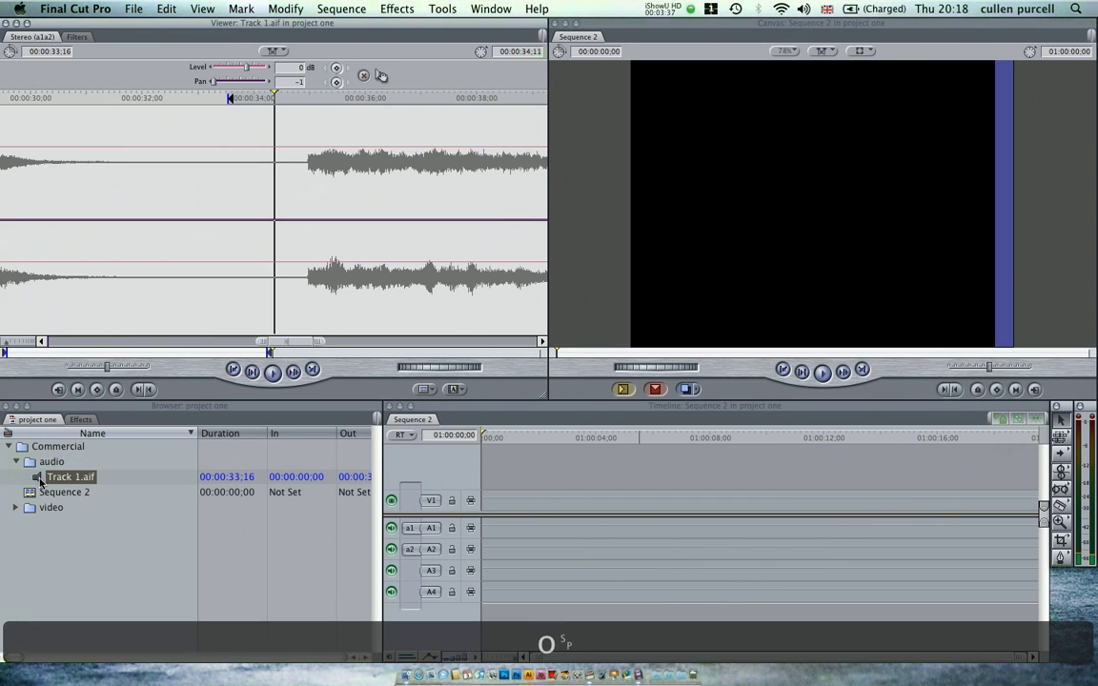
- Move the Viewer playhead back to 00:00:31;08, in the silence after the fade-out, and reset the Out point there
left_click(85, 95)
left_click_drag(85, 96, 103, 95)
key("o")
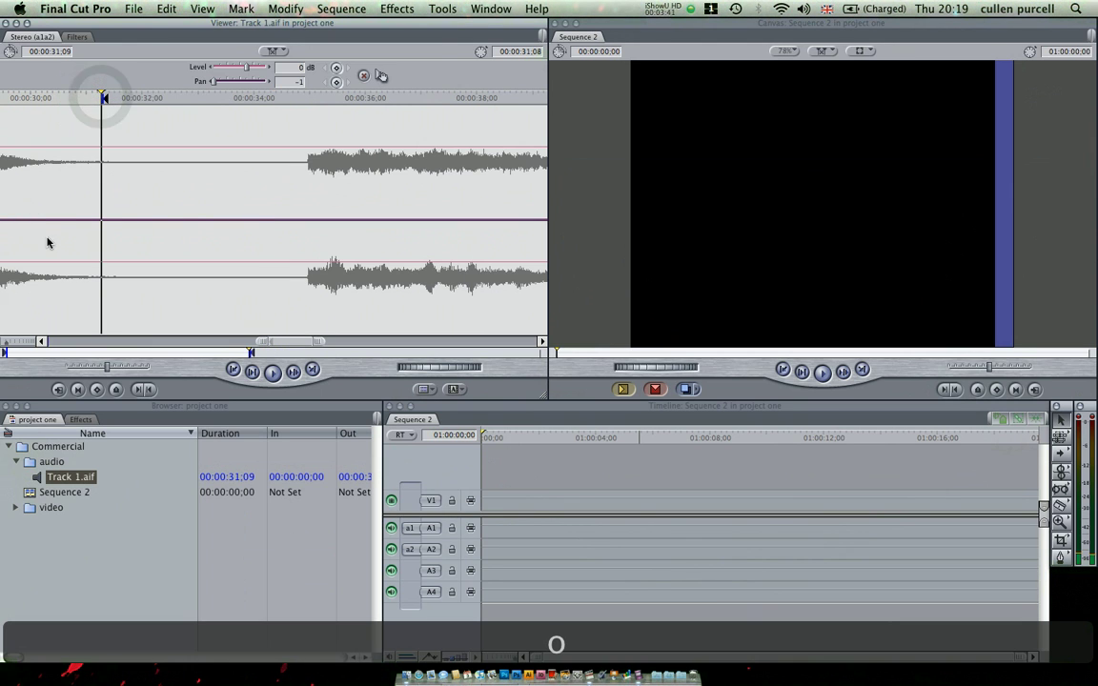
- Try an overwrite edit of the marked Track 1.aif into Sequence 2 and delete the resulting clip from the timeline
left_click_drag(380, 74, 666, 431)
left_click(656, 390)
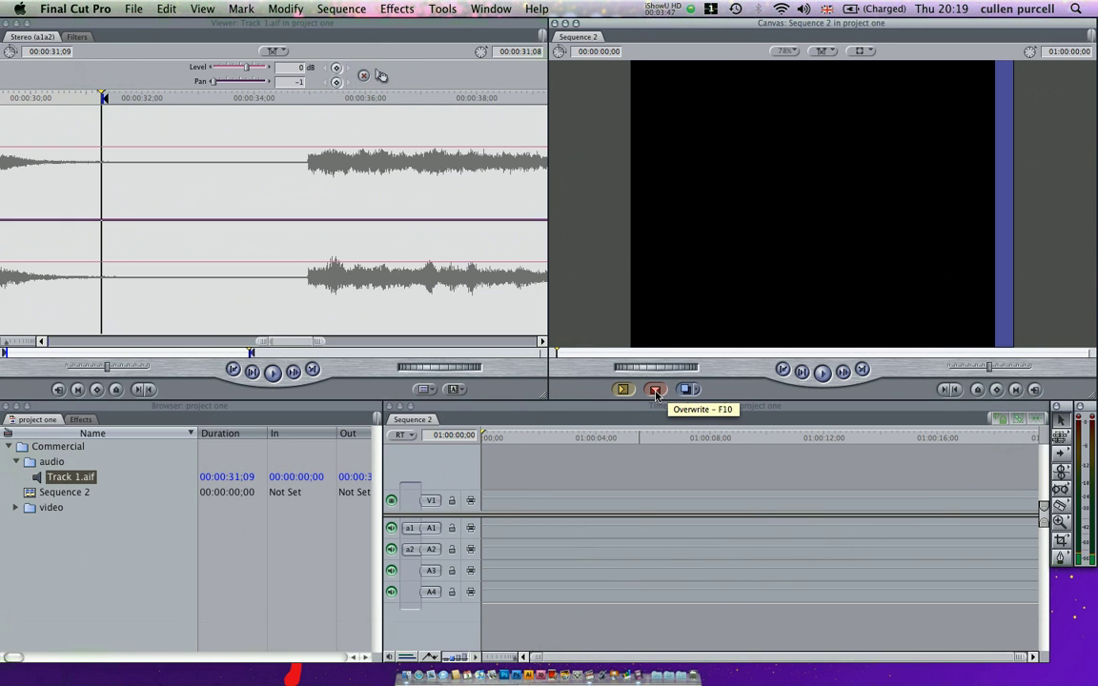
left_click(656, 389)
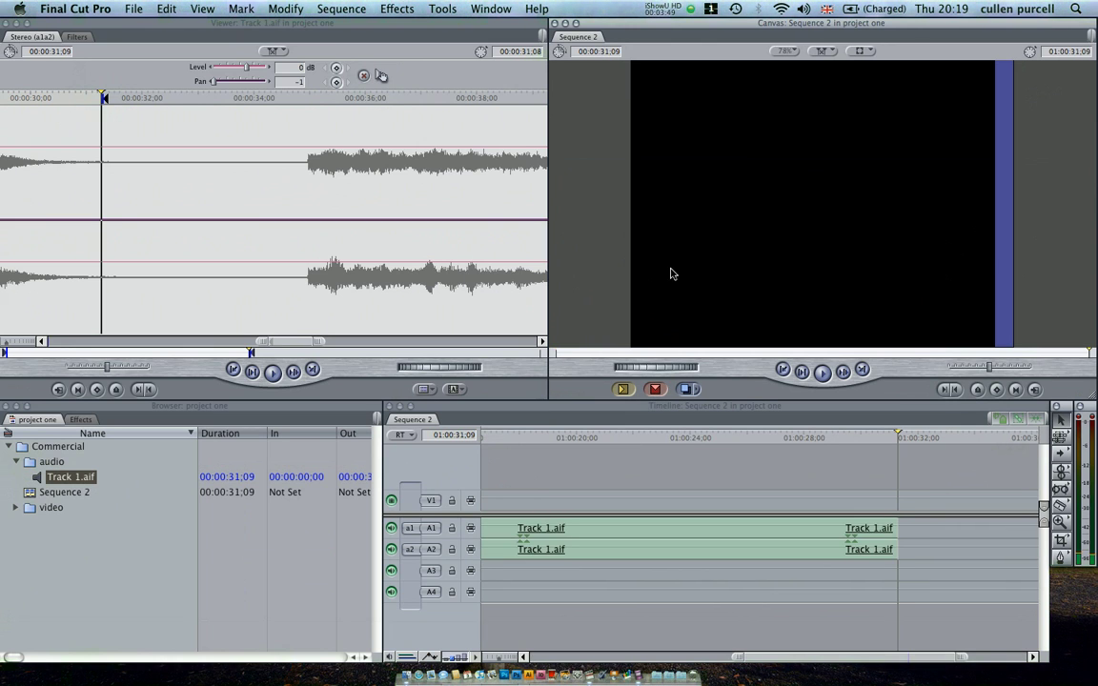
left_click(711, 537)
key("Delete")
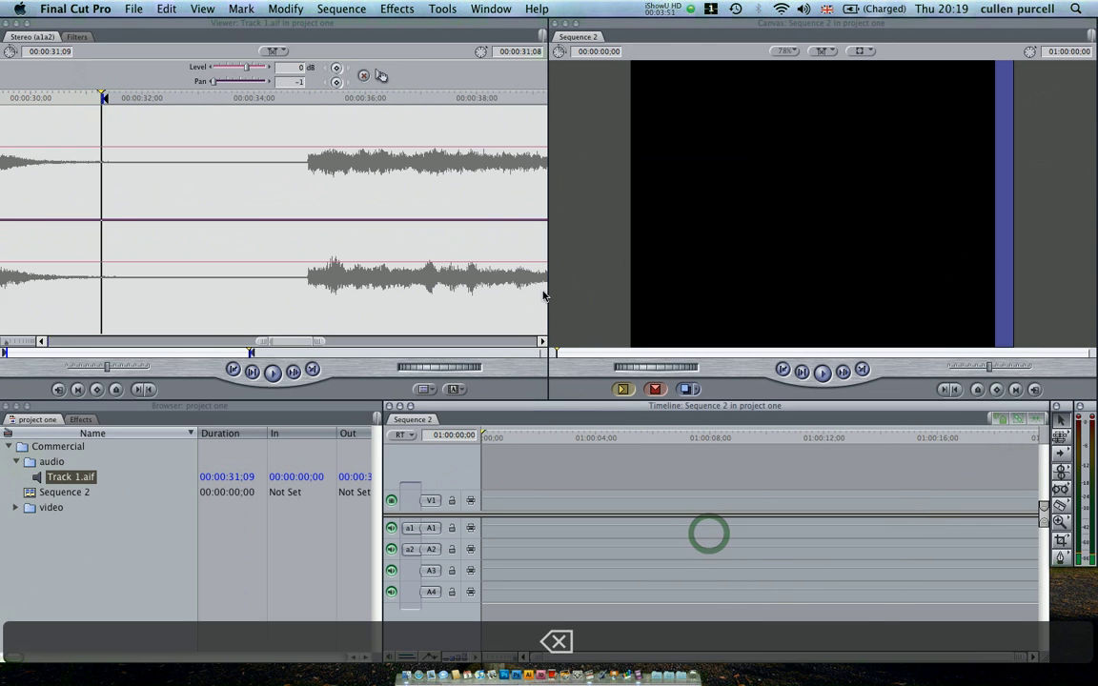
- Move the Viewer playhead to 00:00:18;06, try placing Track 1.aif into Sequence 2 through the Canvas, and delete the placed clip
mouse_move(289, 231)
left_mouse_down()
mouse_move(713, 206)
mouse_move(283, 109)
mouse_move(72, 111)
left_mouse_up()
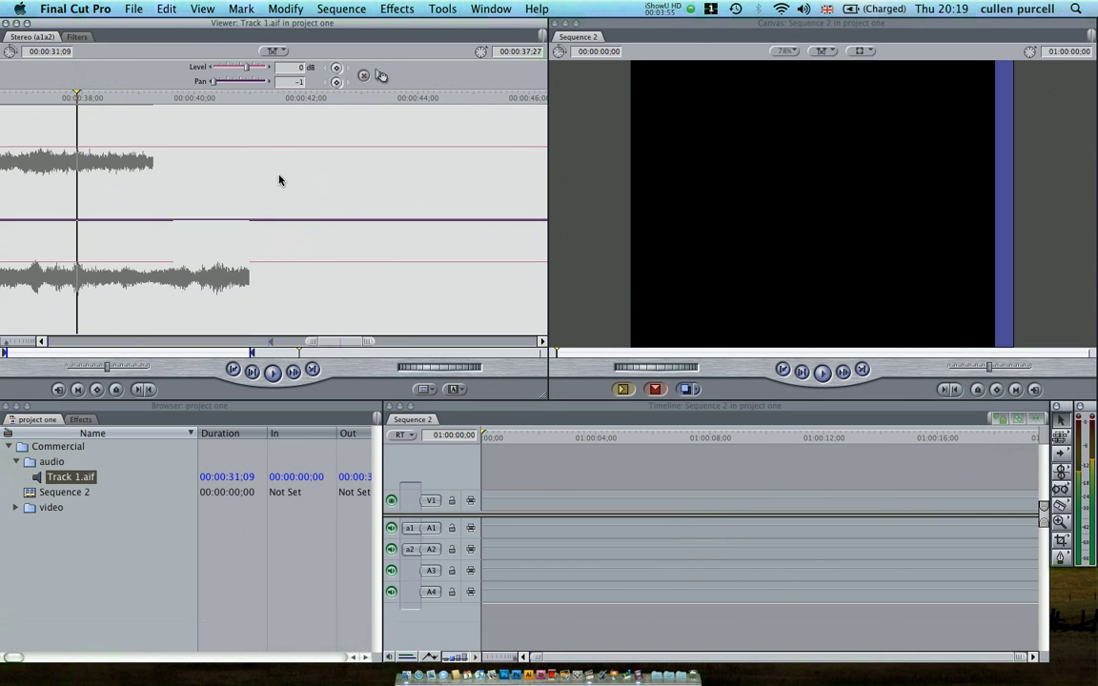
left_click(146, 352)
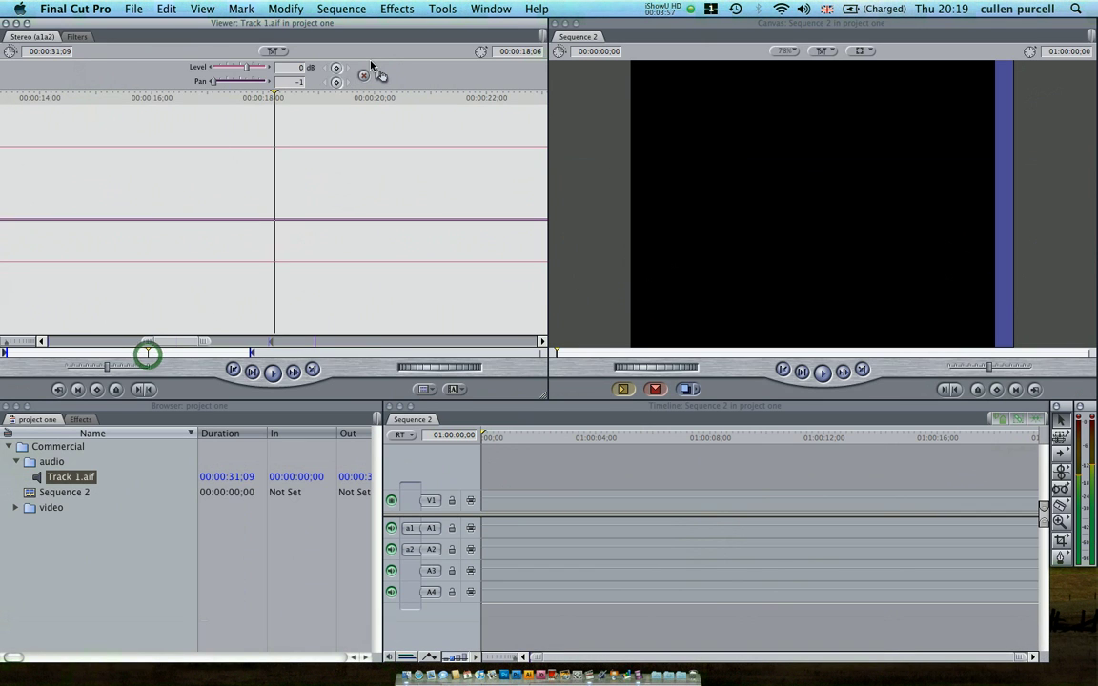
left_click(384, 85)
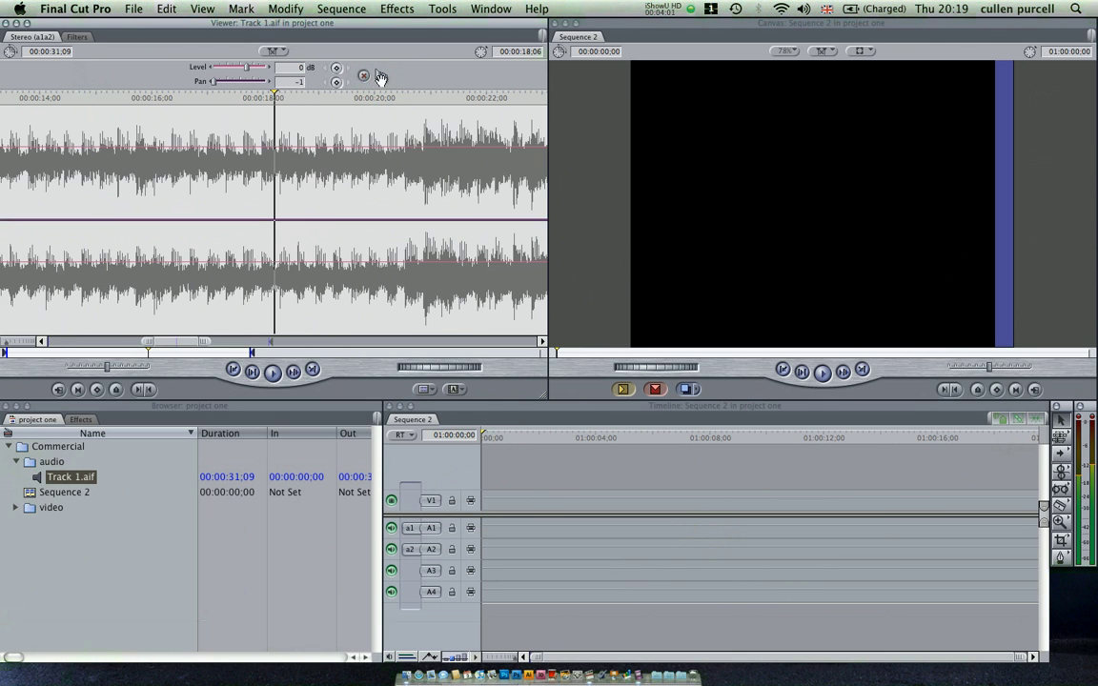
left_click_drag(380, 76, 785, 169)
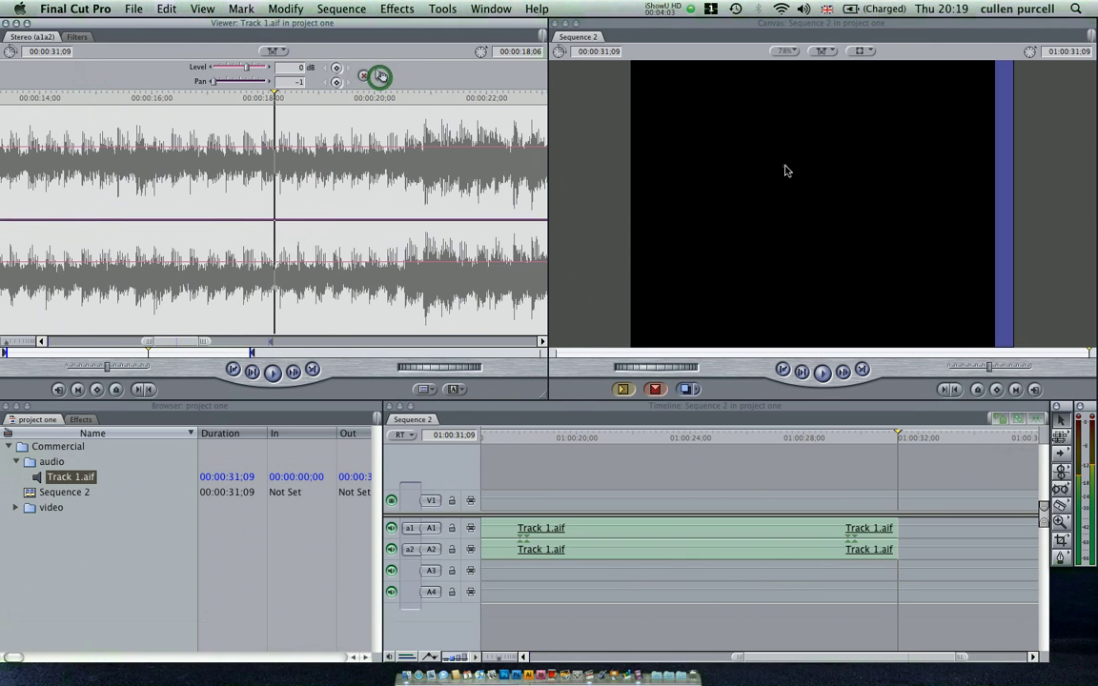
left_click(625, 551)
key("BackSpace")
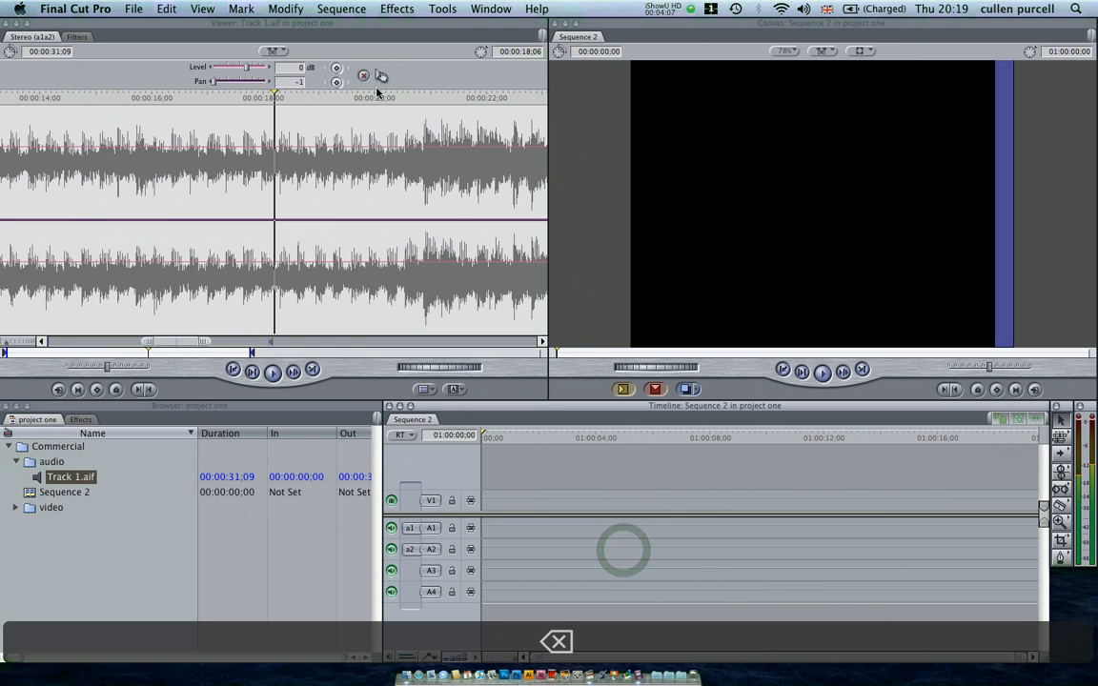
- Add the marked Track 1.aif to Sequence 2 on A1 and A2 through the Canvas and play its opening seconds from the sequence start
left_click_drag(380, 76, 969, 171)
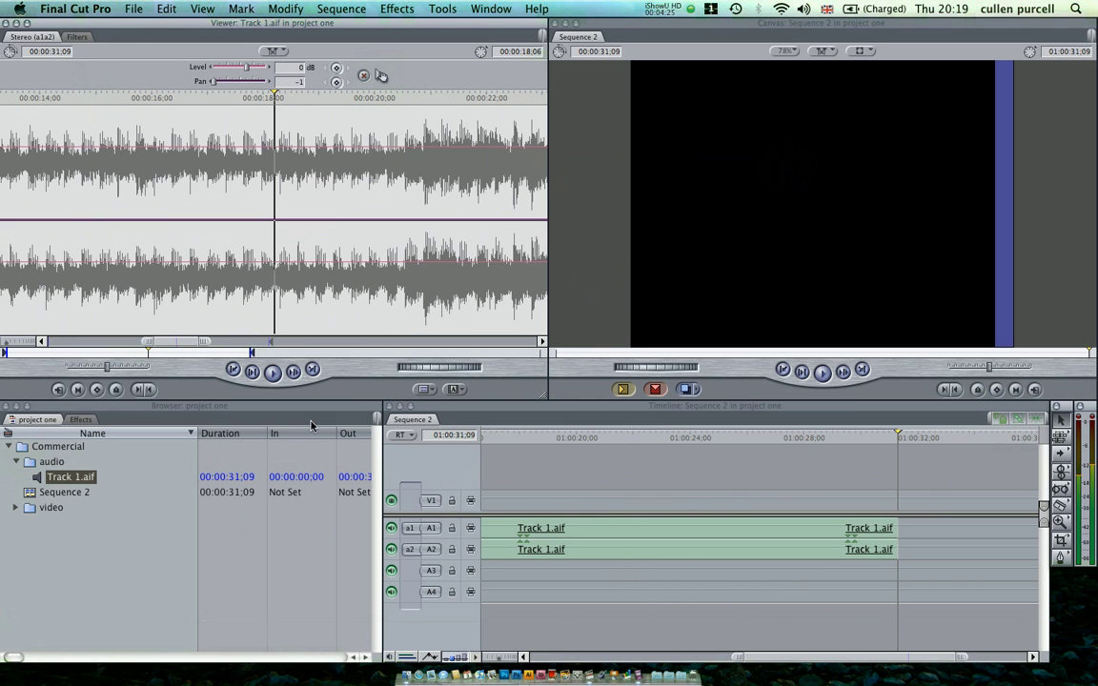
left_click(538, 441)
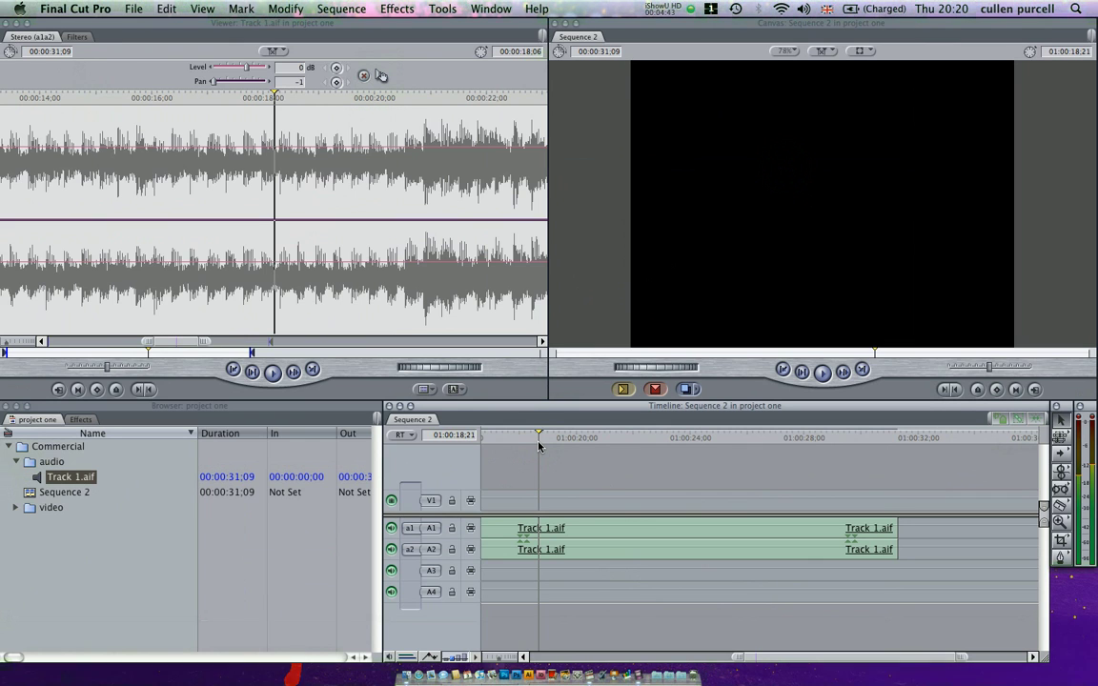
scroll(537, 446, "left", 5)
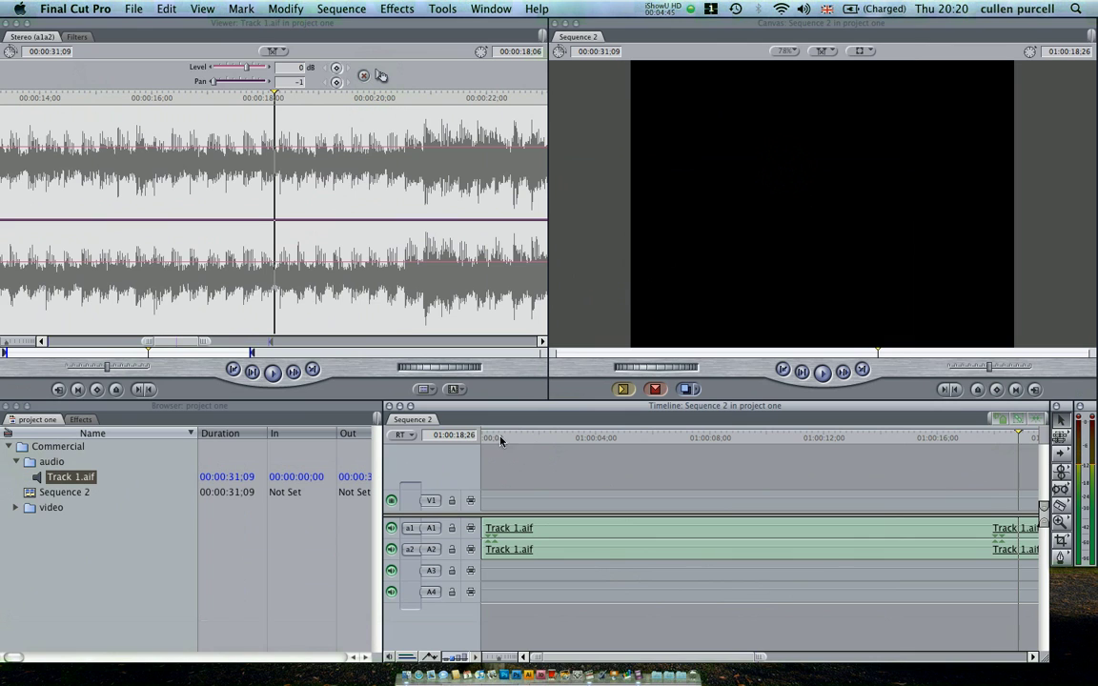
key("Home")
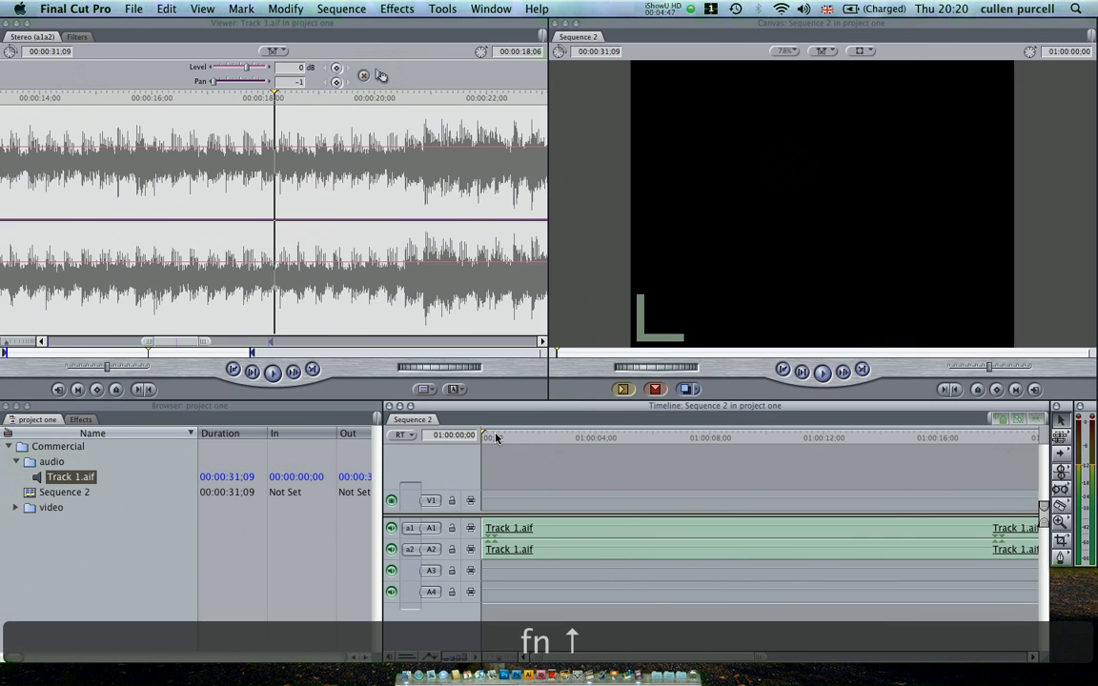
key("Home")
key("Home")
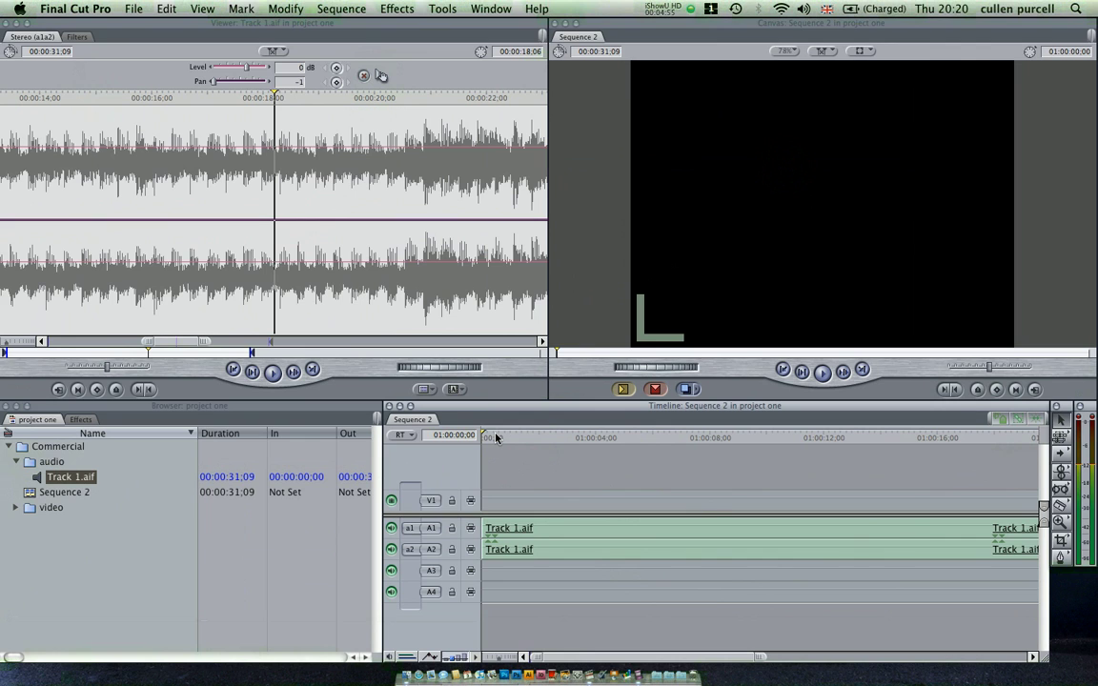
key("space")
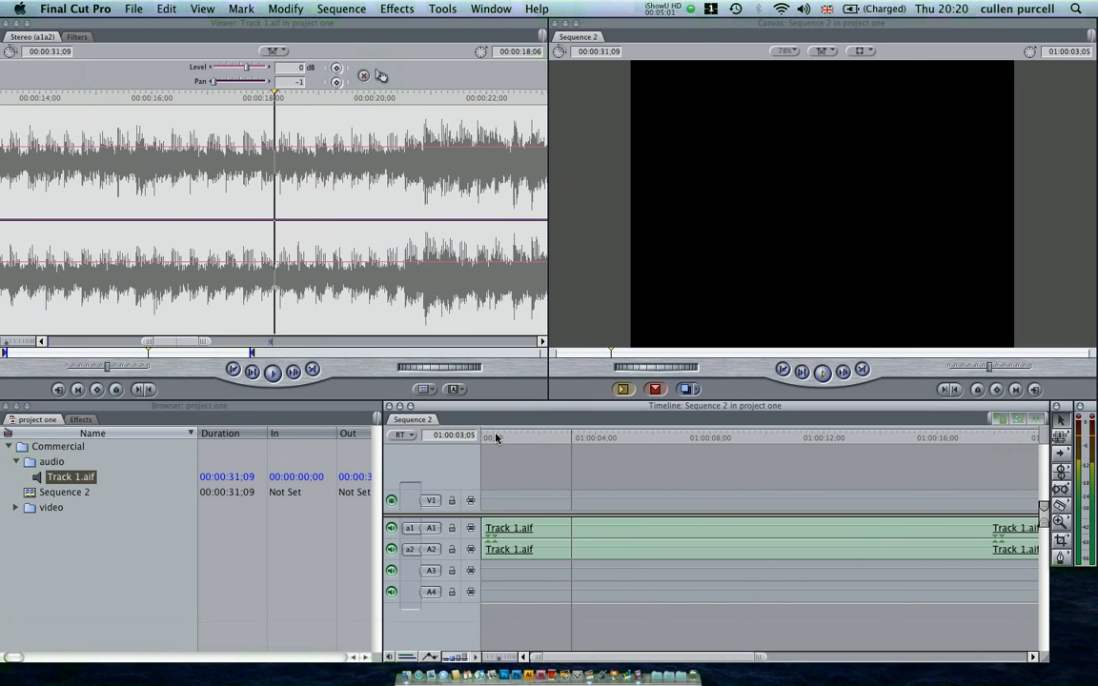
key("space")
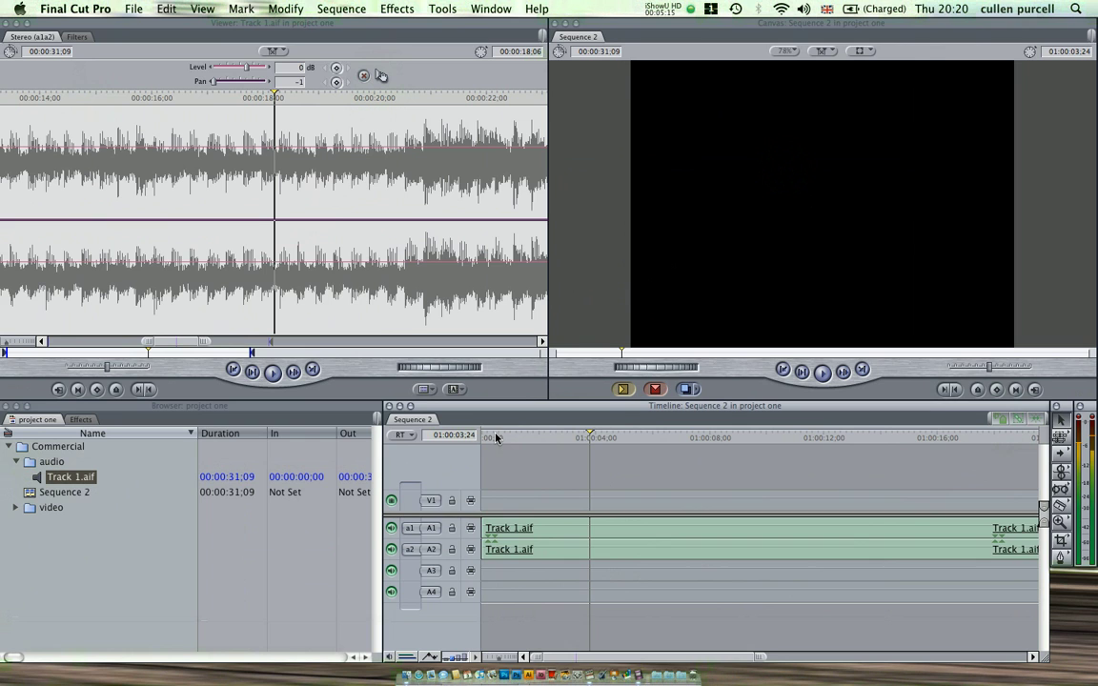
- Select the Track 1.aif clip and play Sequence 2 from the start, adding ten clip markers on the fly roughly two to three seconds apart
left_click(539, 544)
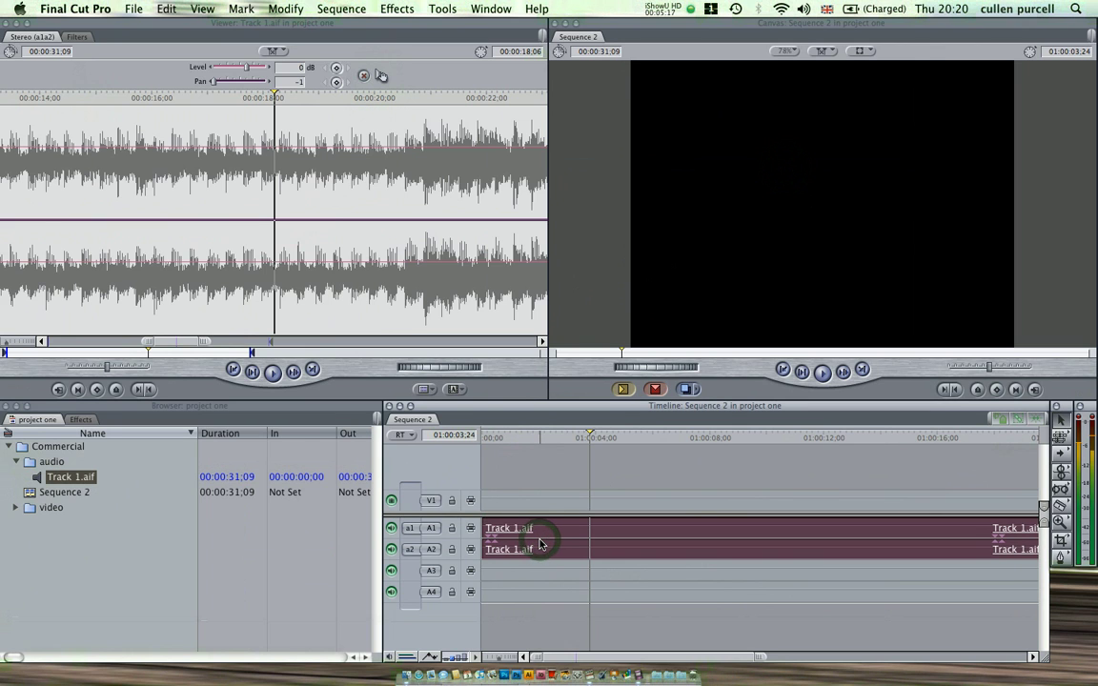
key("Home")
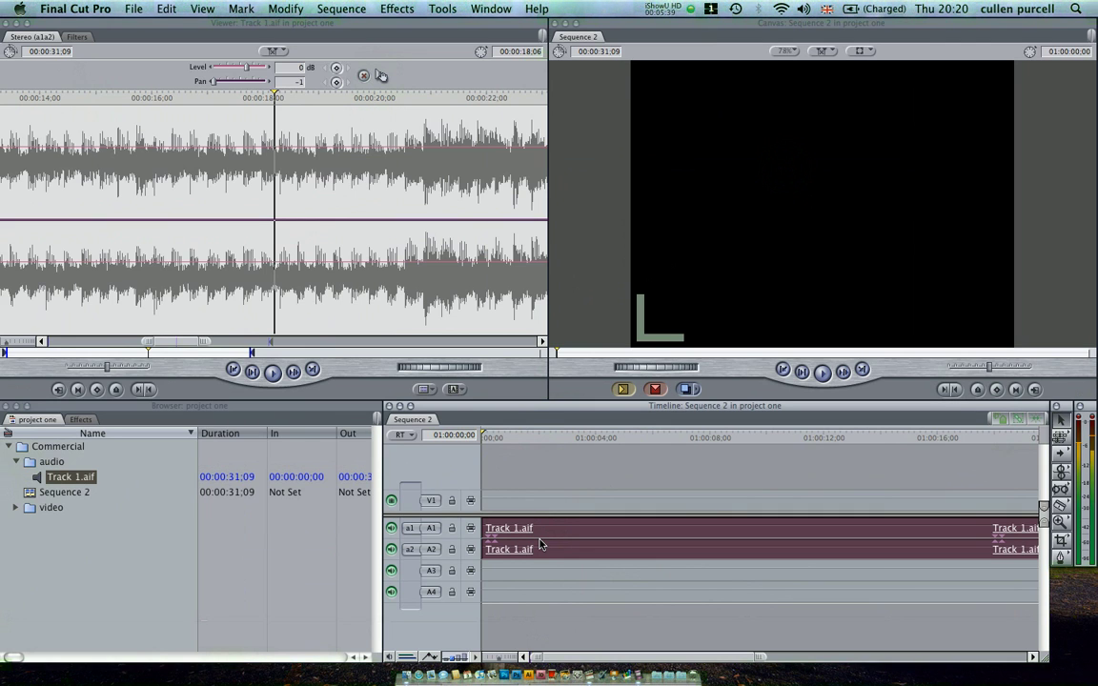
key("space")
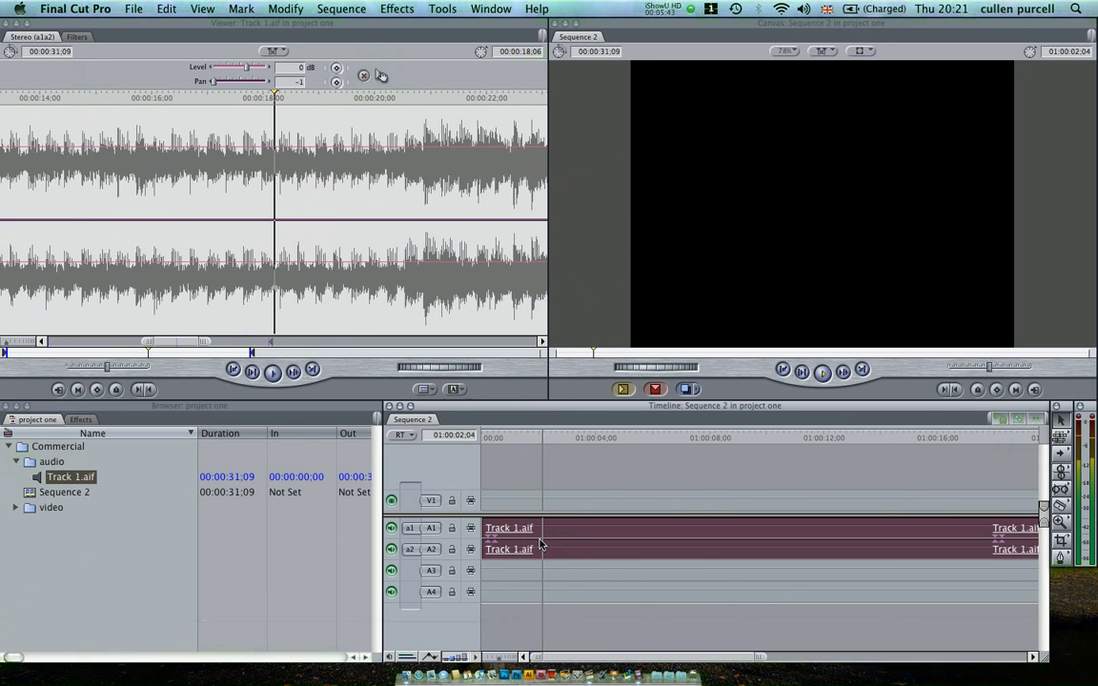
key("m")
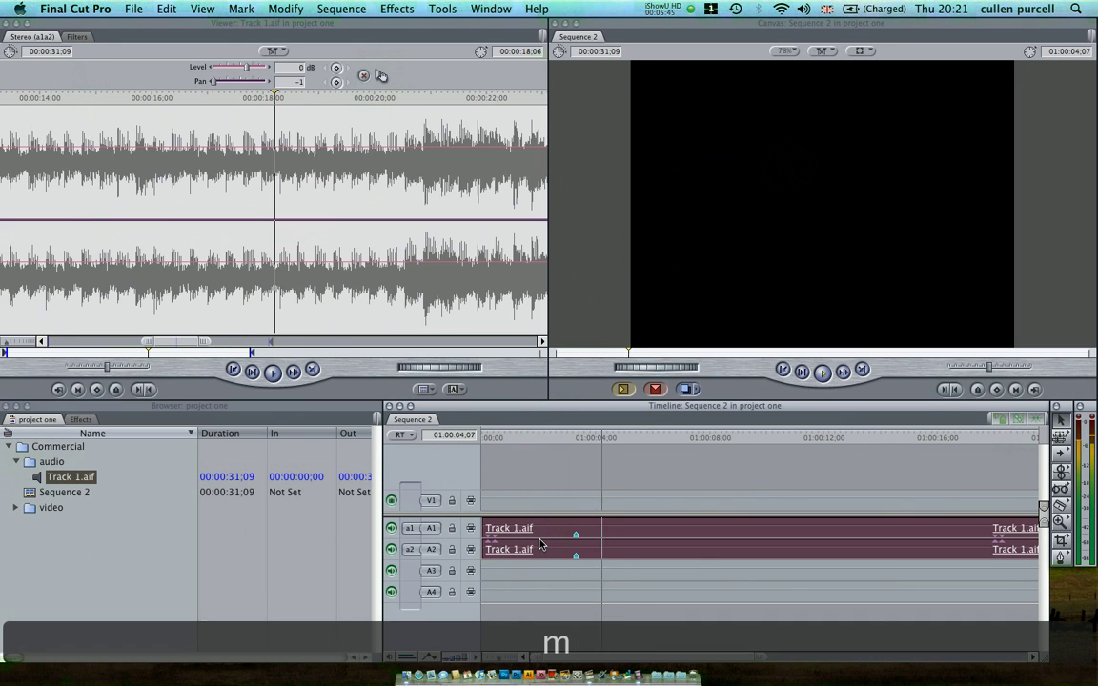
key("m")
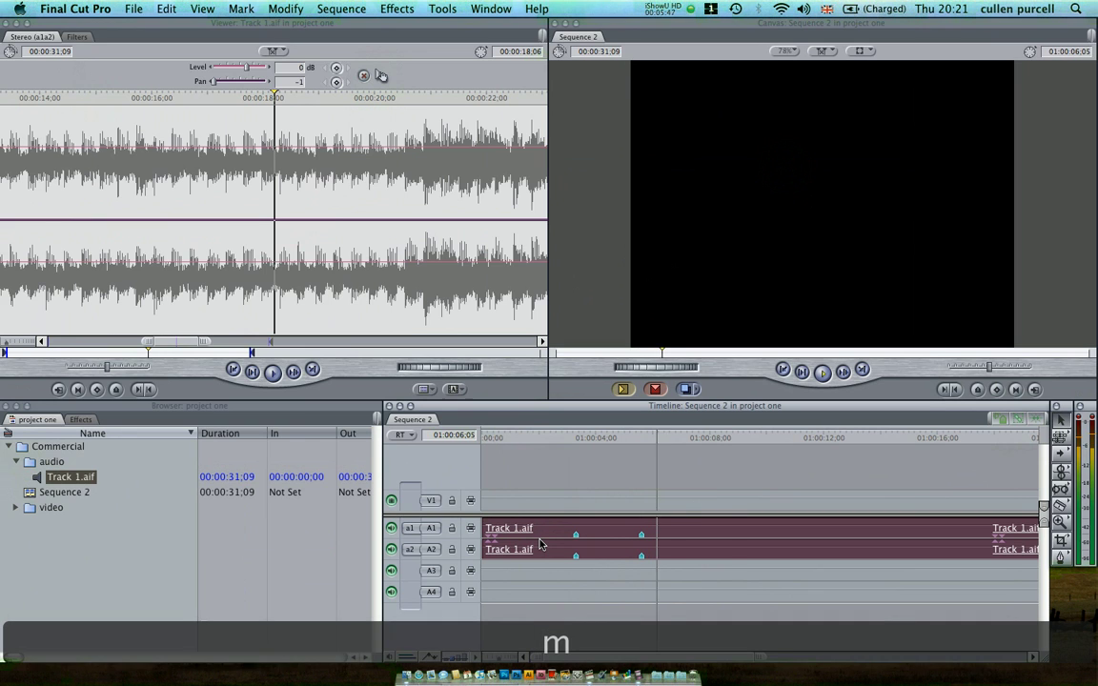
key("m")
key("m")
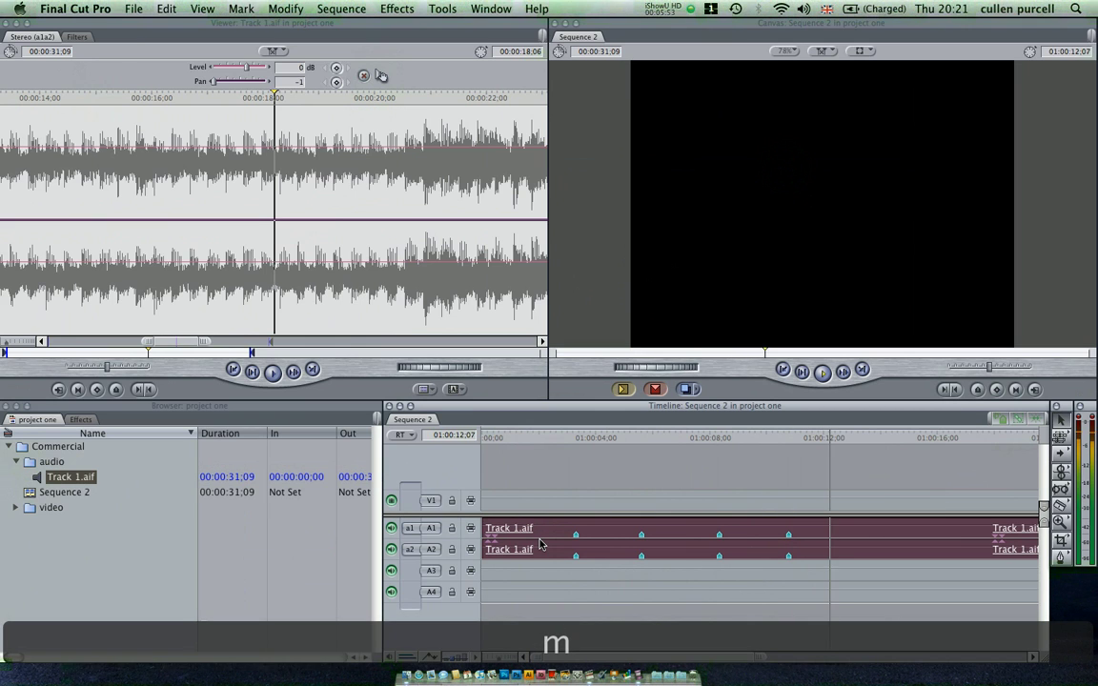
key("m")
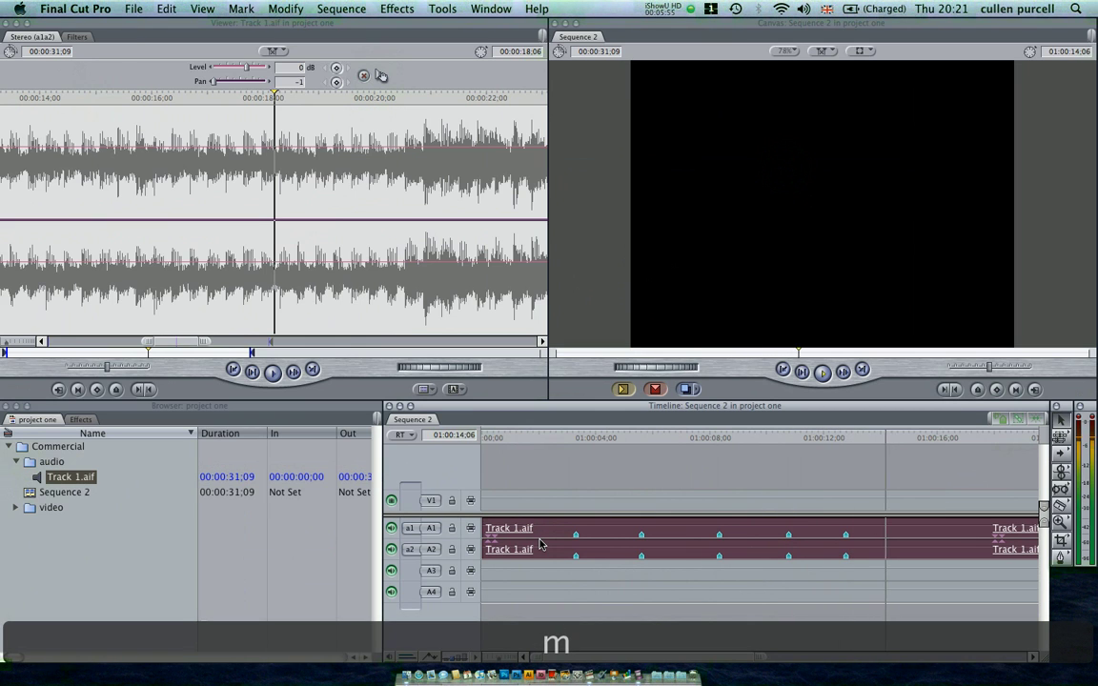
key("m")
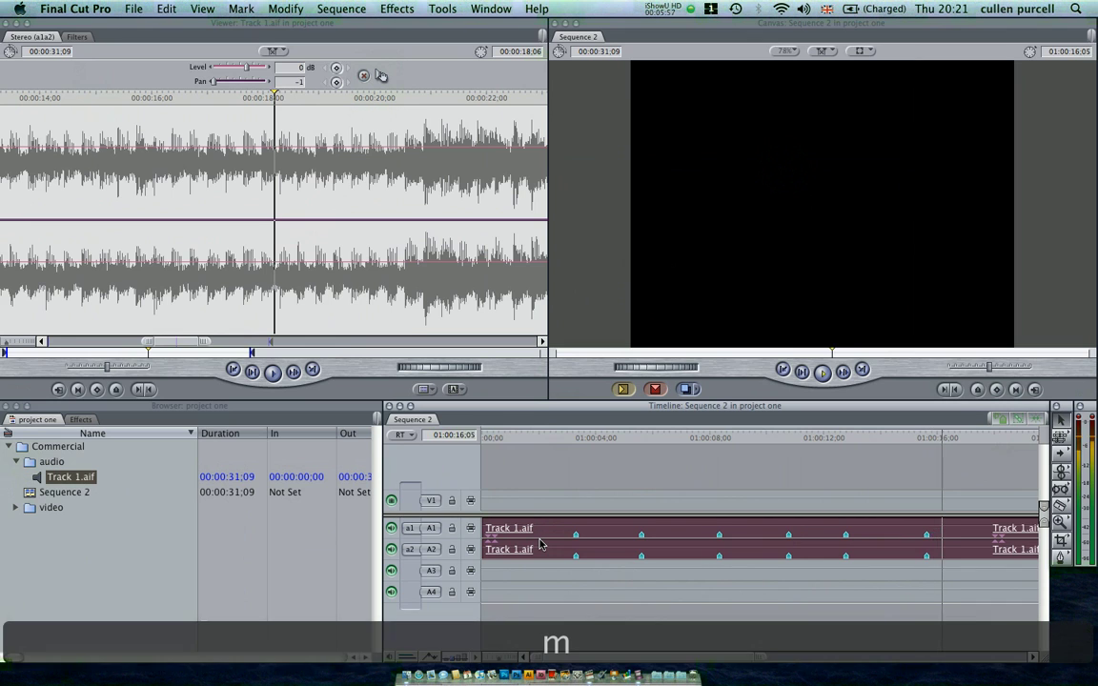
key("m")
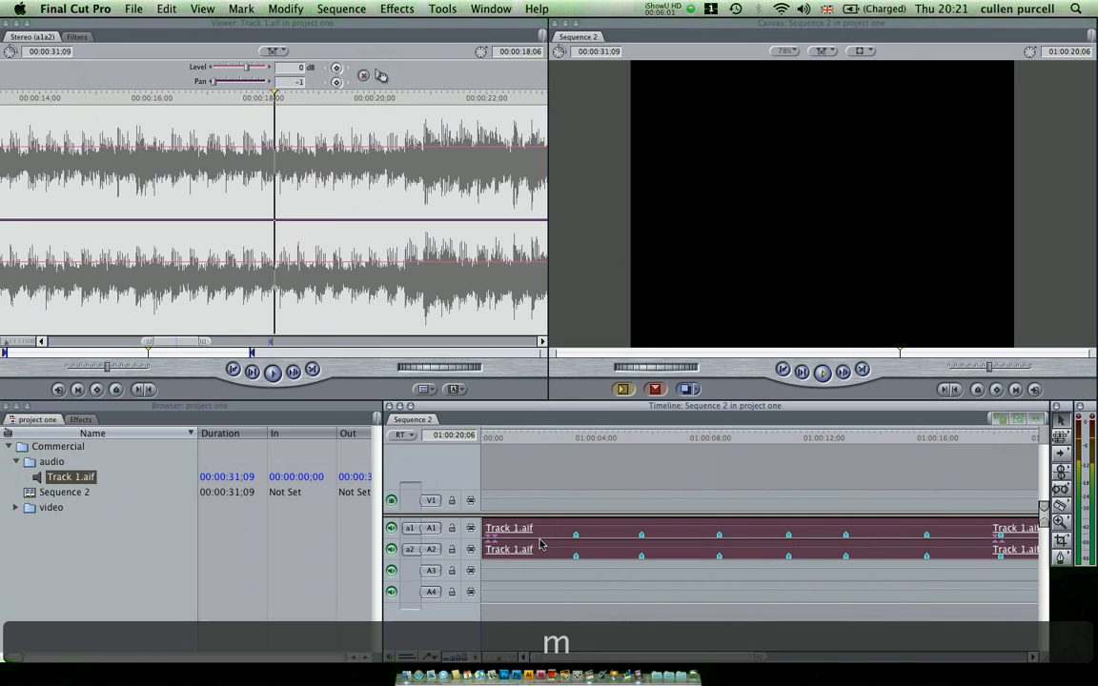
key("m")
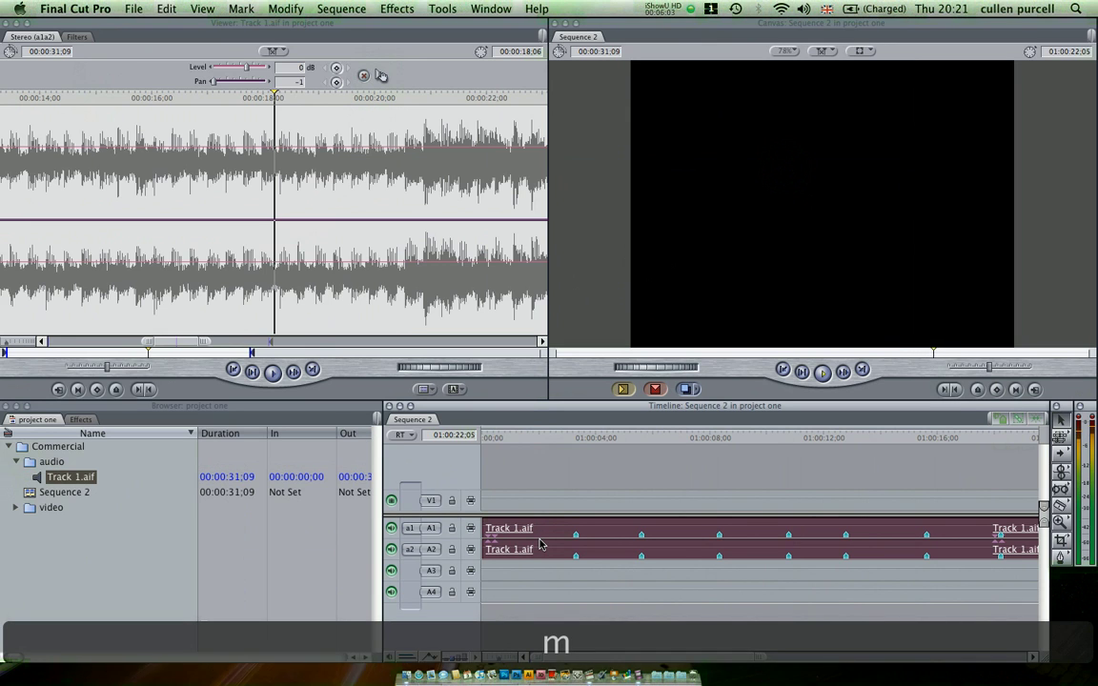
key("m")
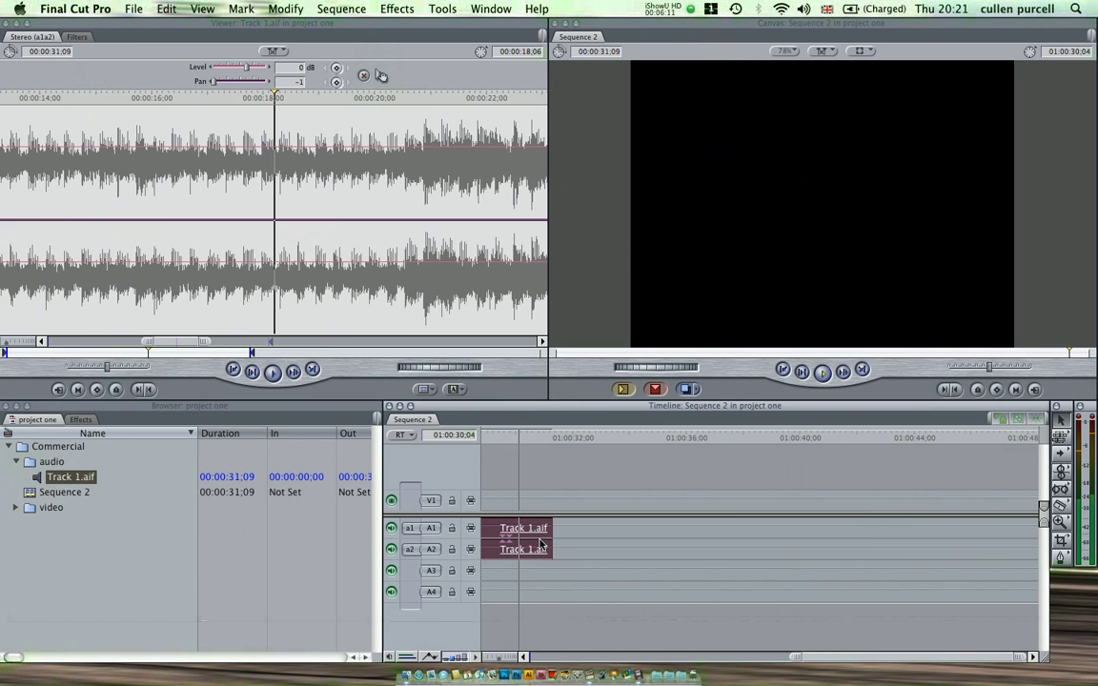
key("space")
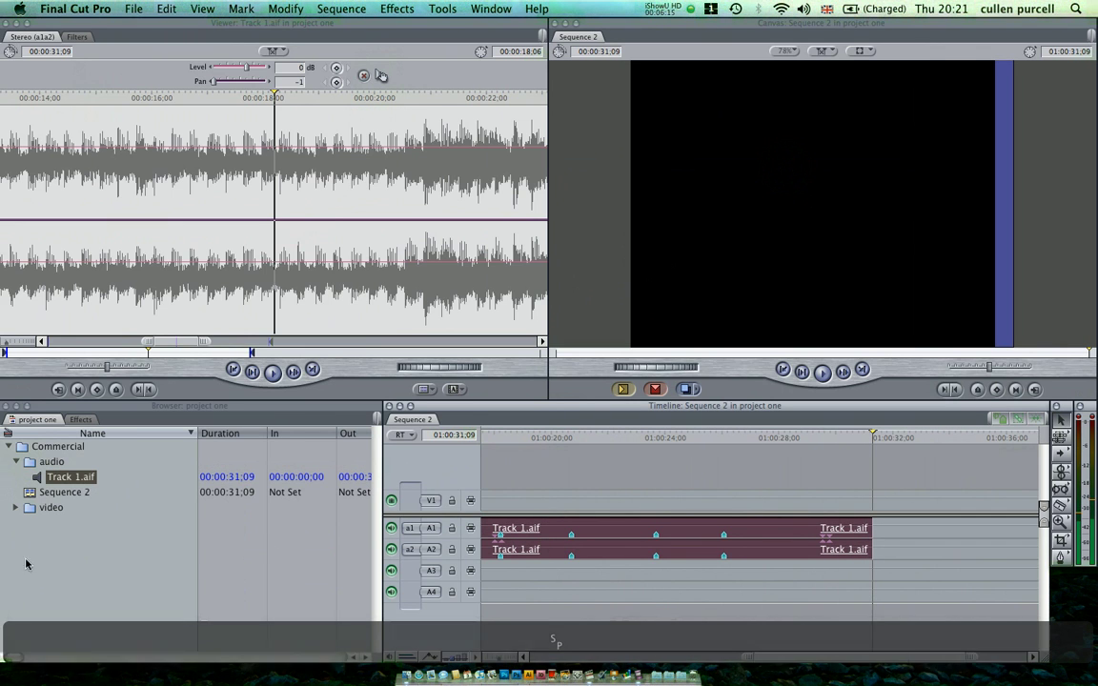
- Collapse the audio bin and expand the video bin in the browser, with the timeline showing the start of Sequence 2
left_click(25, 463)
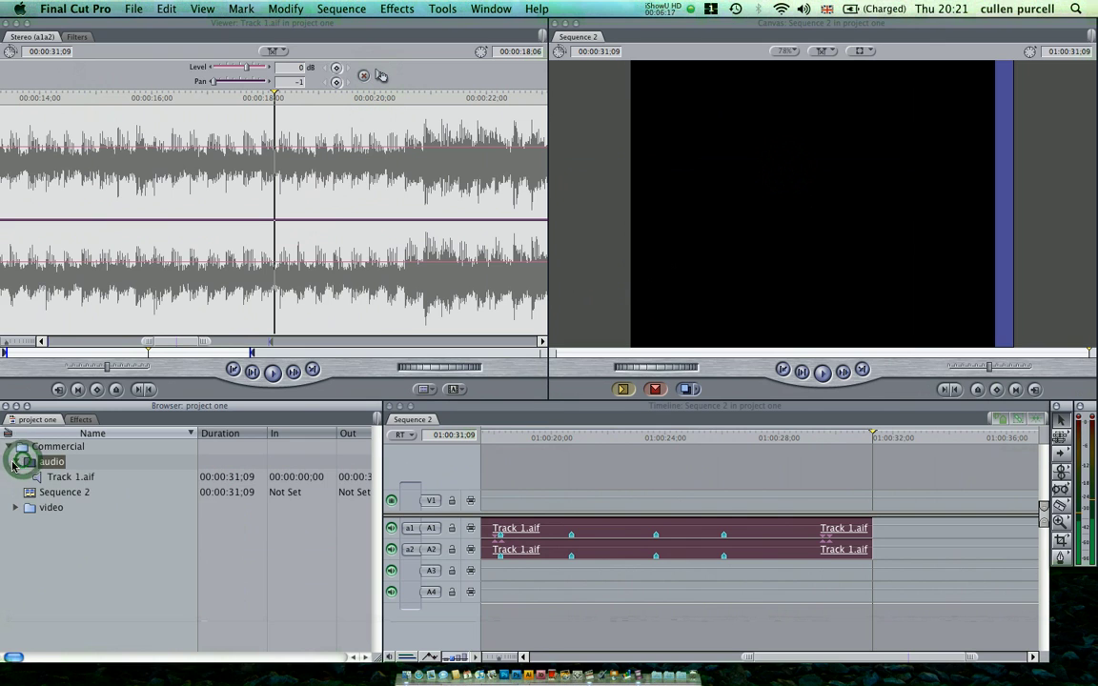
left_click(15, 462)
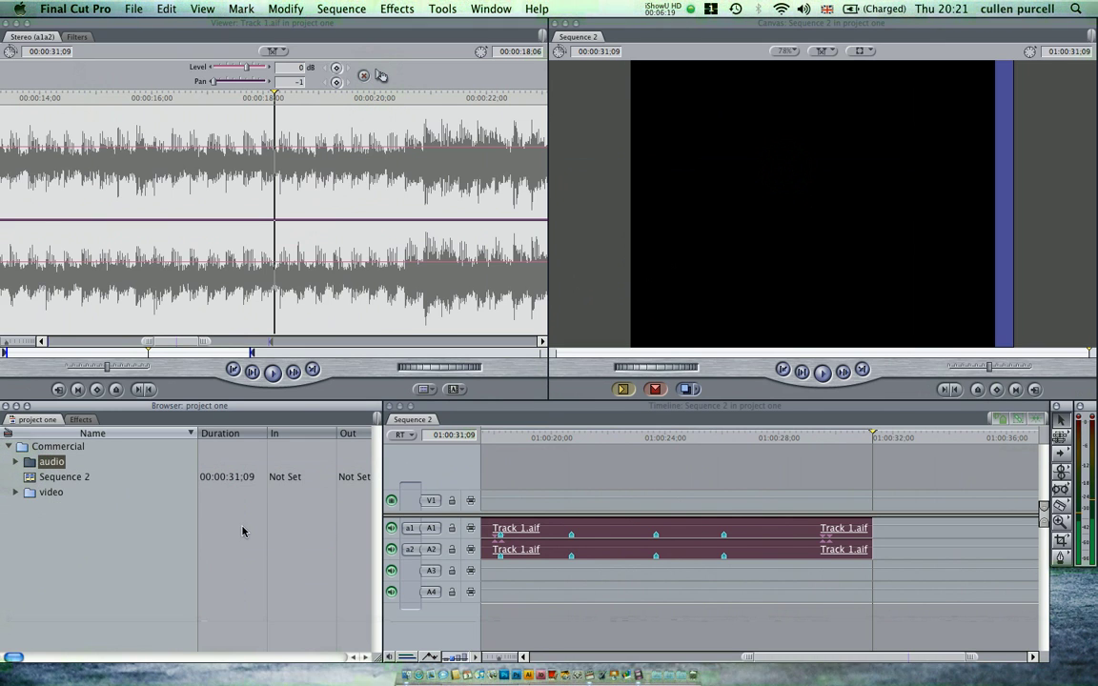
scroll(618, 520, "left", 5)
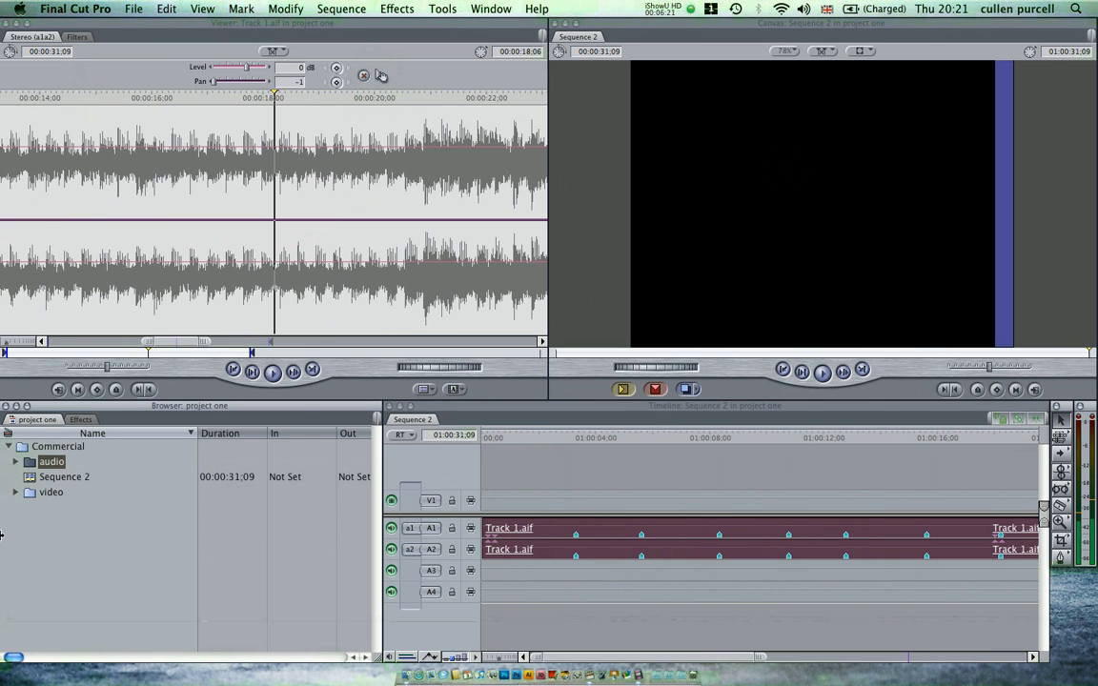
left_click(15, 492)
- Preview the car on dirt road and driver turns clips in the Viewer
left_click(67, 507)
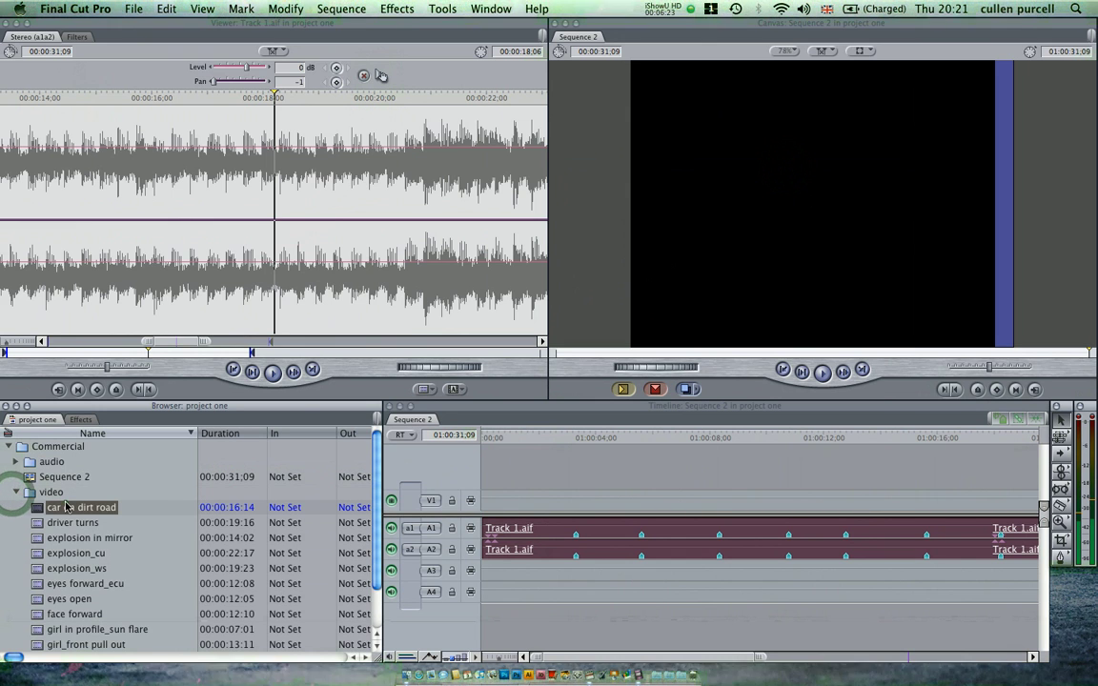
double_click(67, 508)
double_click(38, 523)
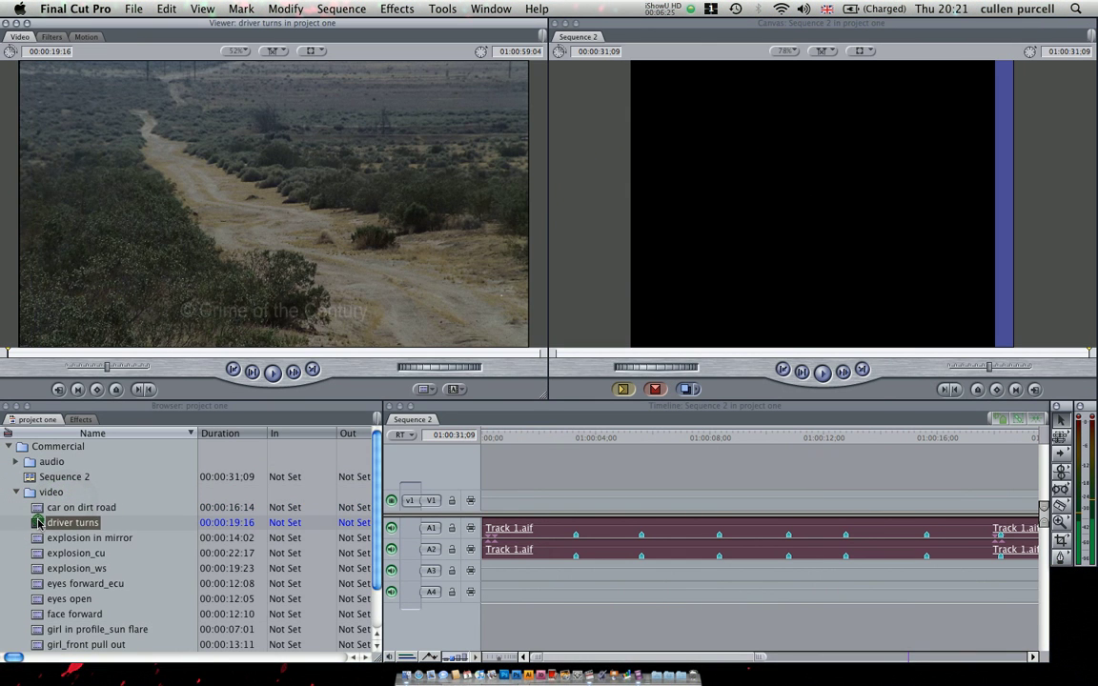
- Load the road lines clip from the video bin into the Viewer and play it
scroll(35, 514, "down", 2)
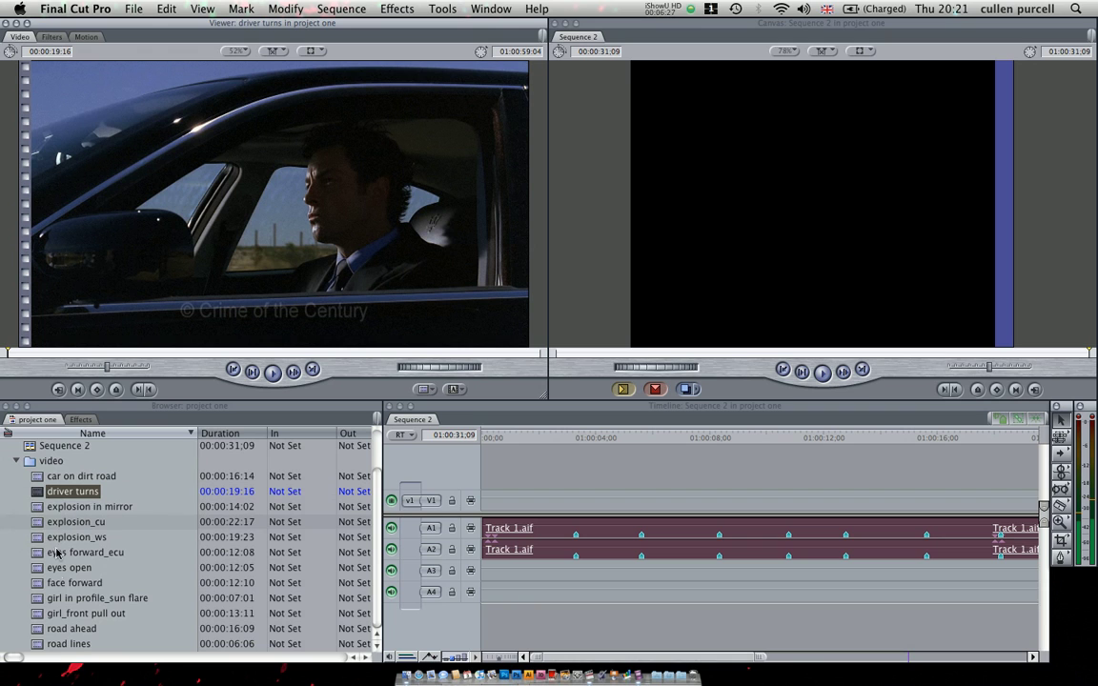
double_click(40, 644)
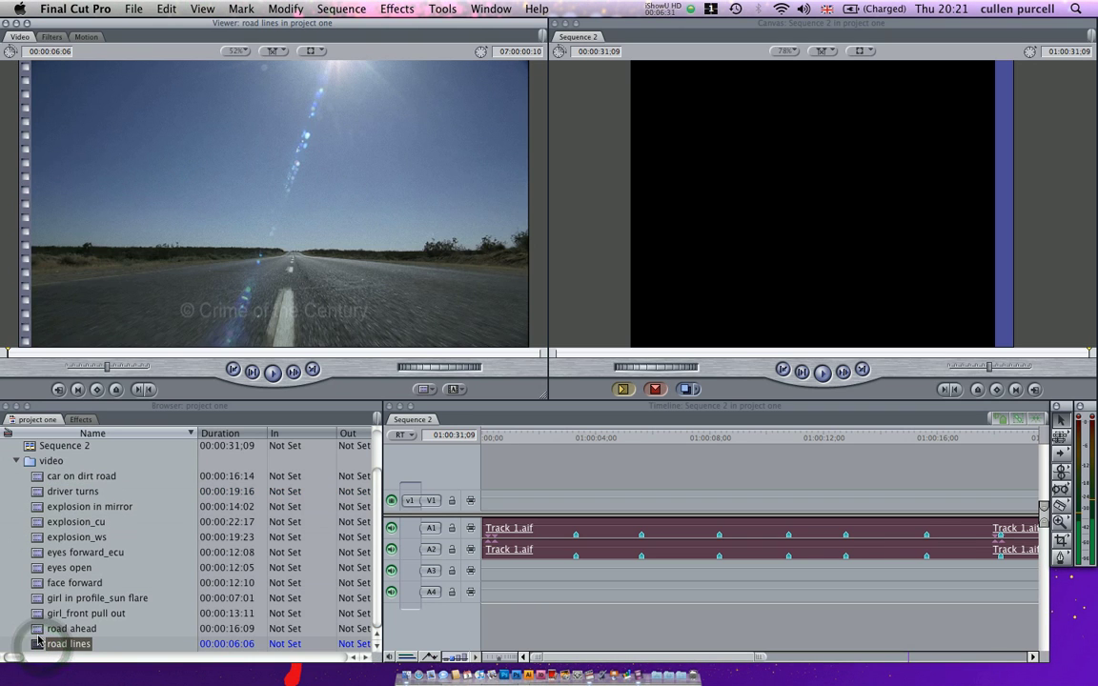
key("space")
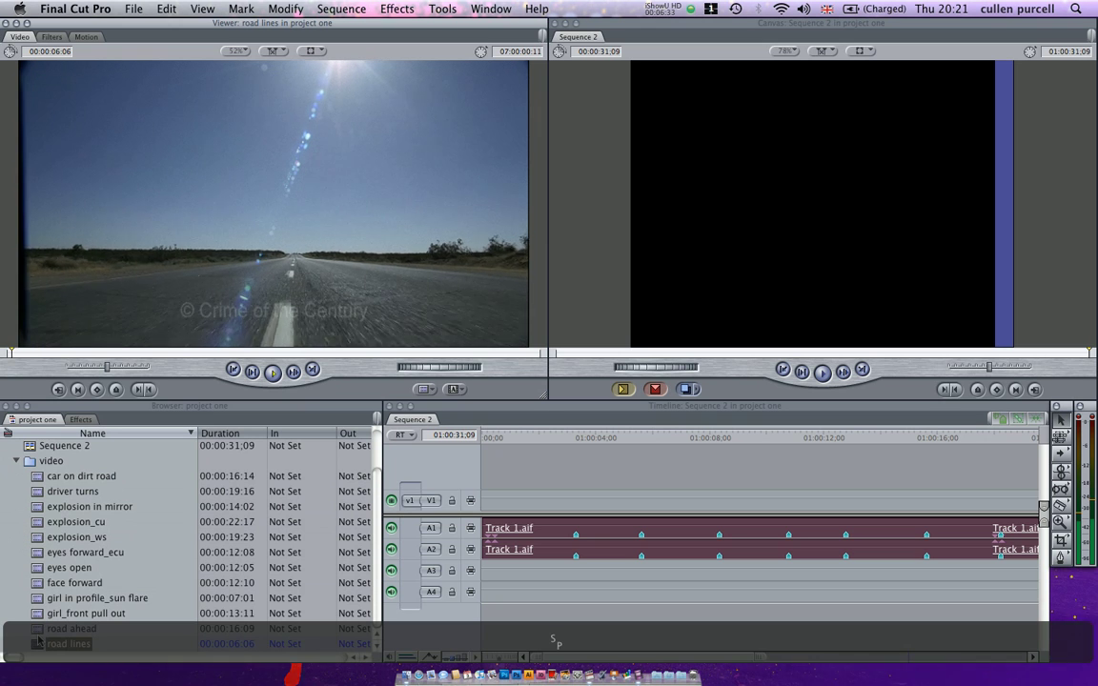
- Load the road ahead clip into the Viewer and step back and forth through the frames where the oncoming car passes
double_click(38, 628)
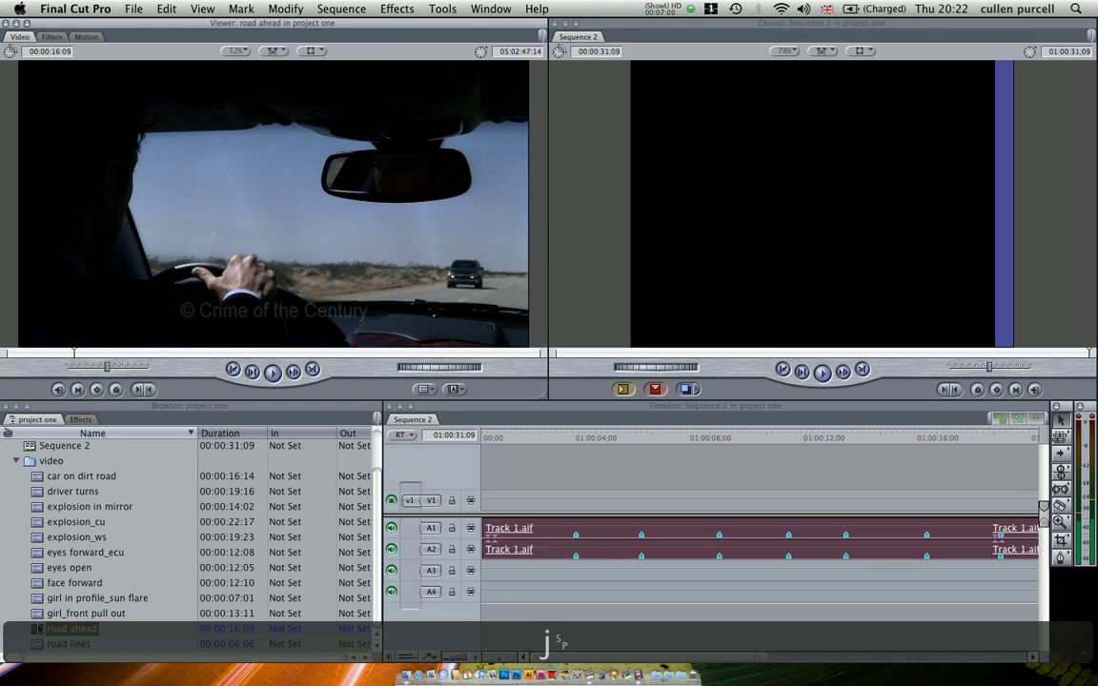
key("l")
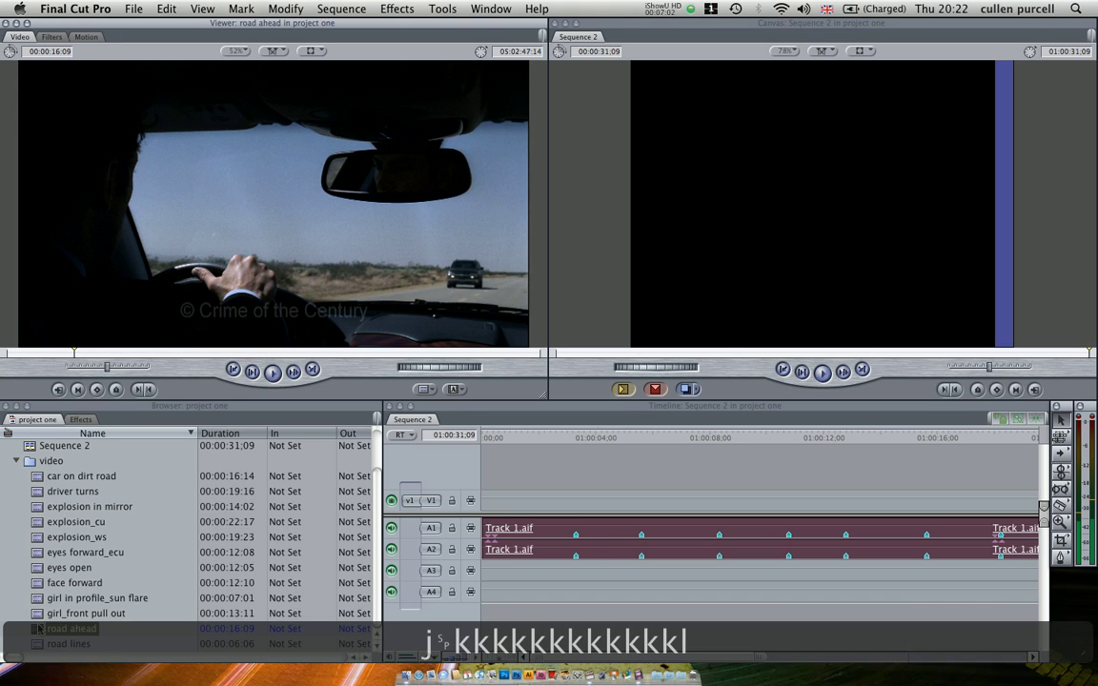
key("j")
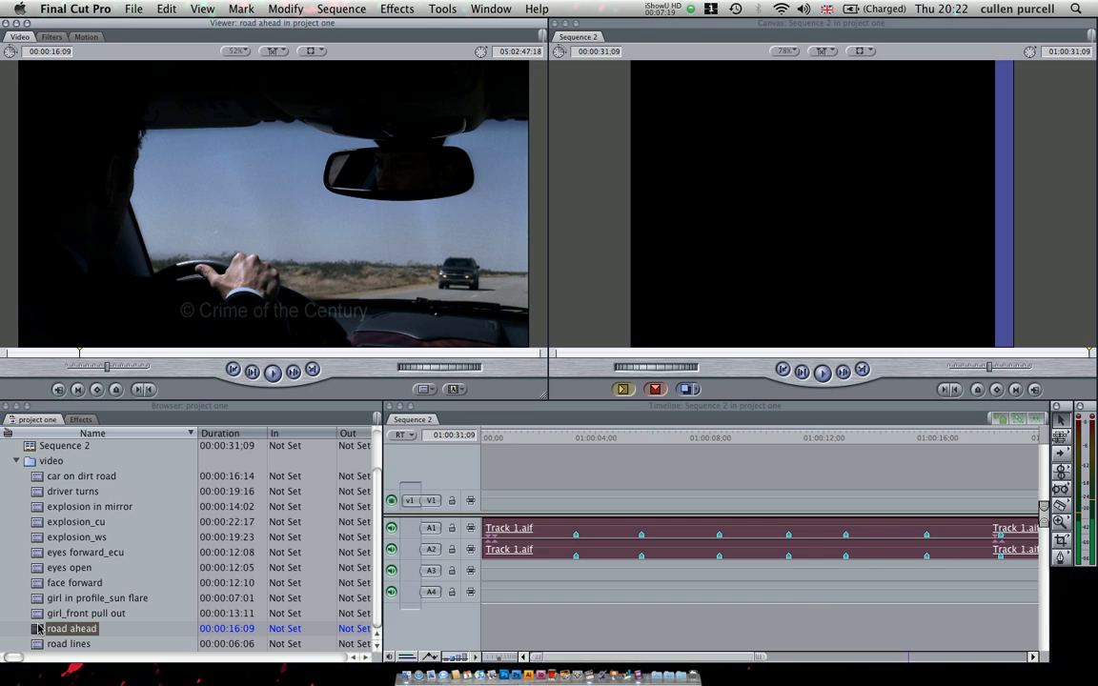
key("k")
key("k")
key("k")
key("k")
key("k")
key("k")
key("k")
key("k")
key("k")
key("k")
key("k")
key("l")
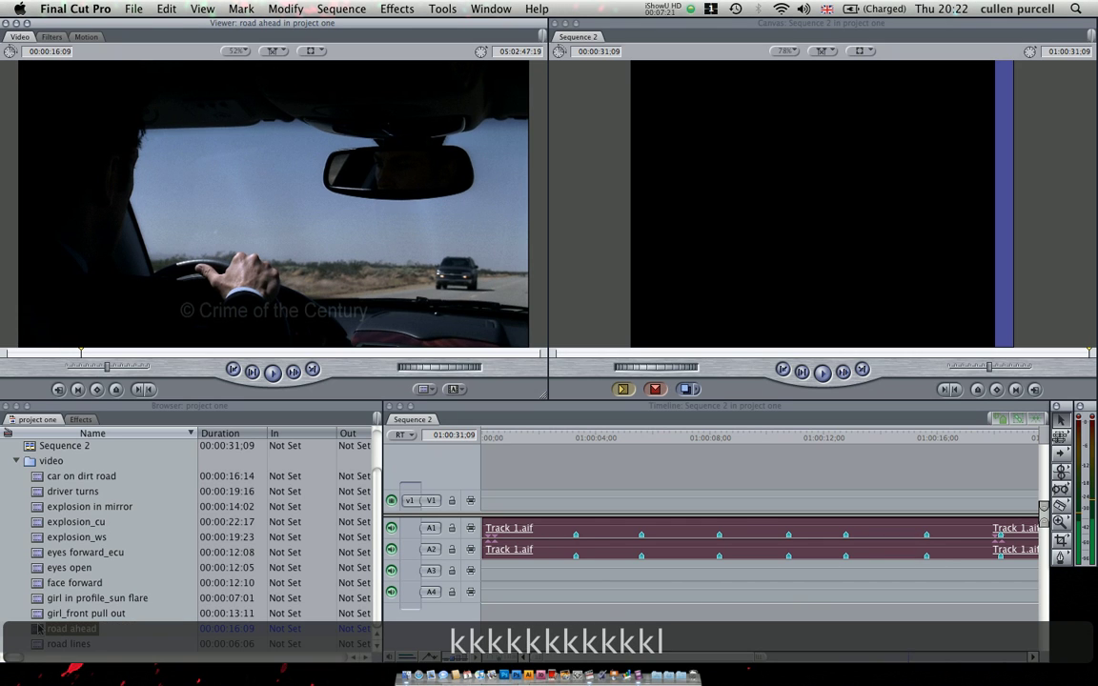
key("l")
key("l")
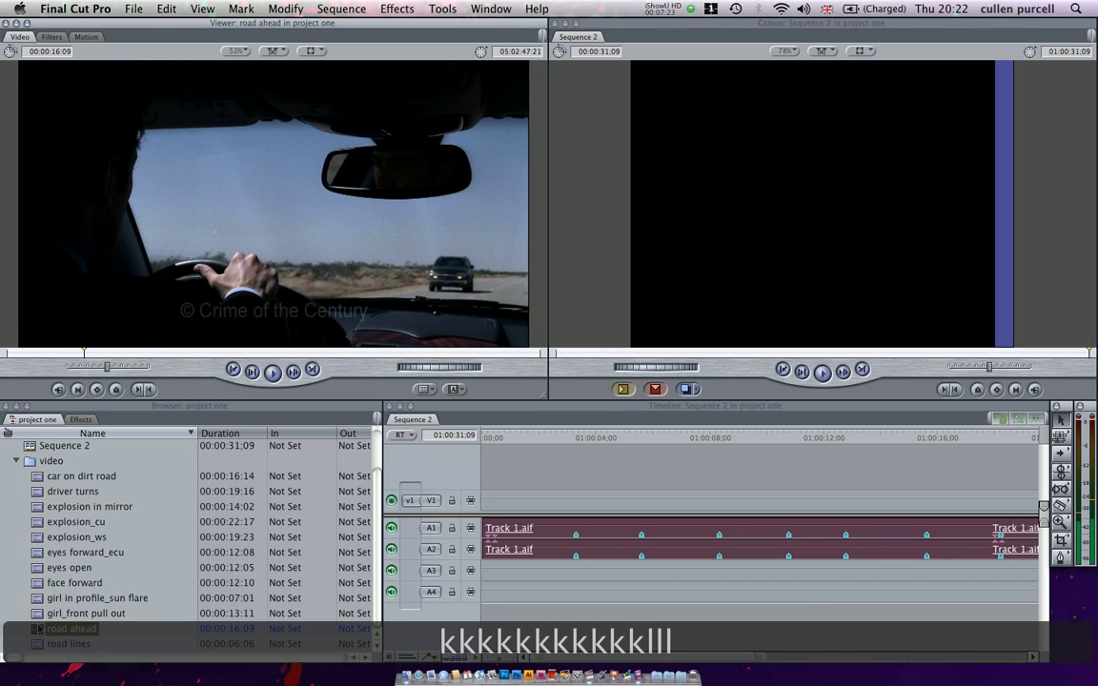
key("l")
key("l")
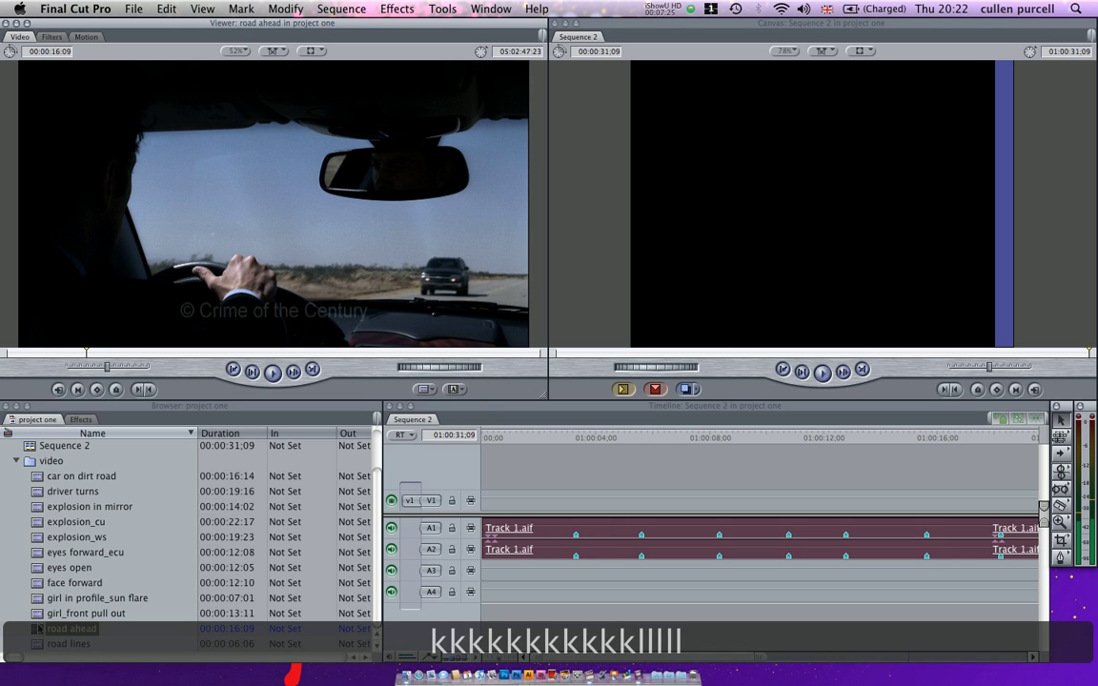
key("l")
key("l")
key("k")
key("l")
key("k")
key("l")
key("k")
key("l")
key("k")
key("l")
key("k")
key("l")
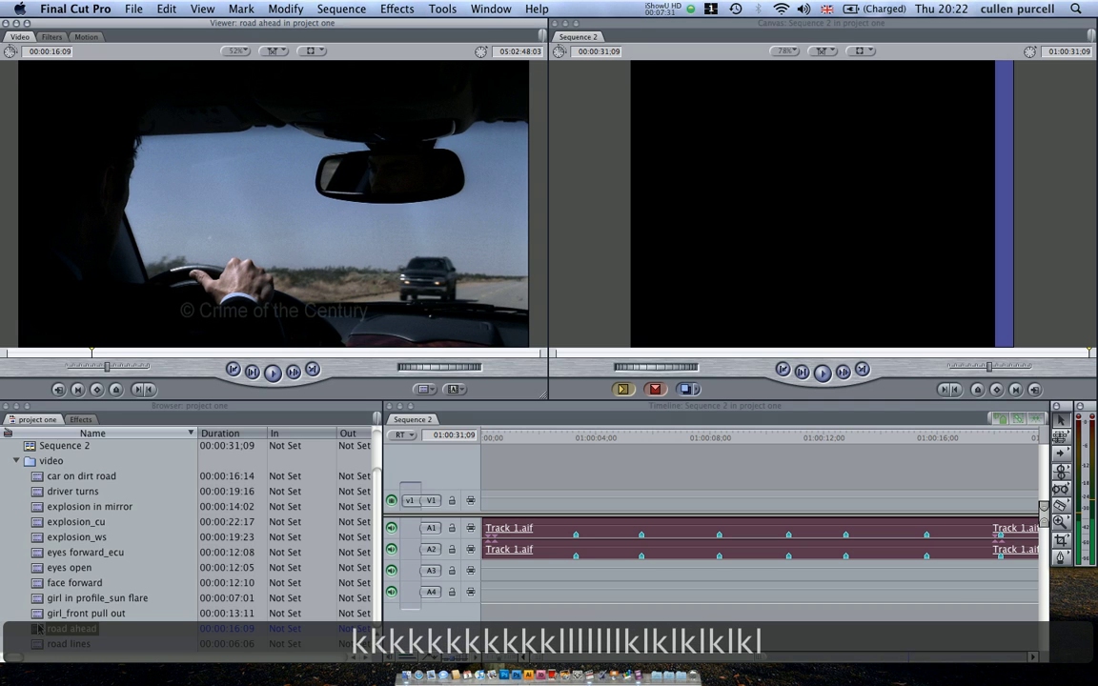
key("k")
key("k")
key("k")
key("k")
key("k")
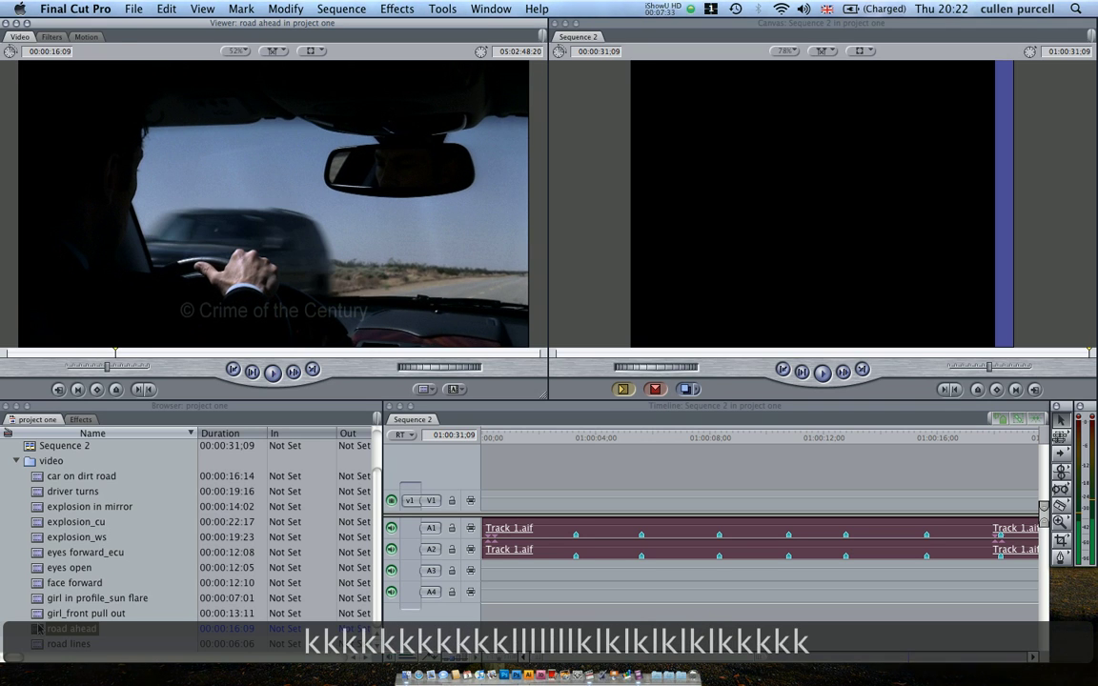
key("k")
key("k")
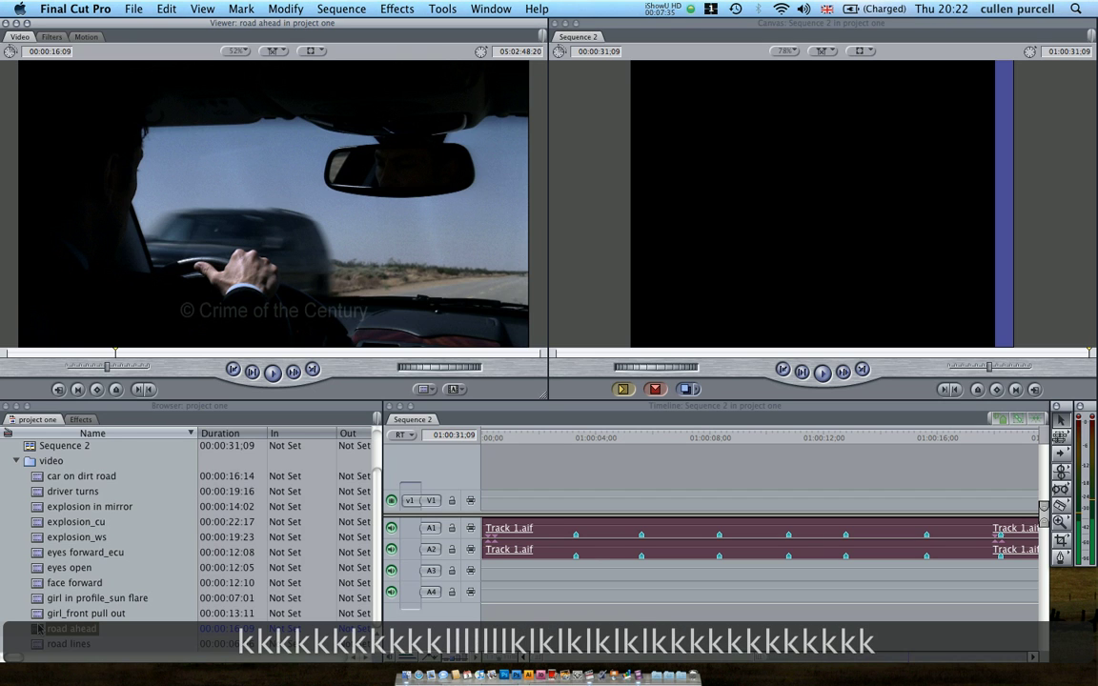
key("k")
key("k")
key("k")
key("k")
key("k")
key("j")
key("j")
key("j")
key("j")
key("j")
key("j")
key("j")
key("j")
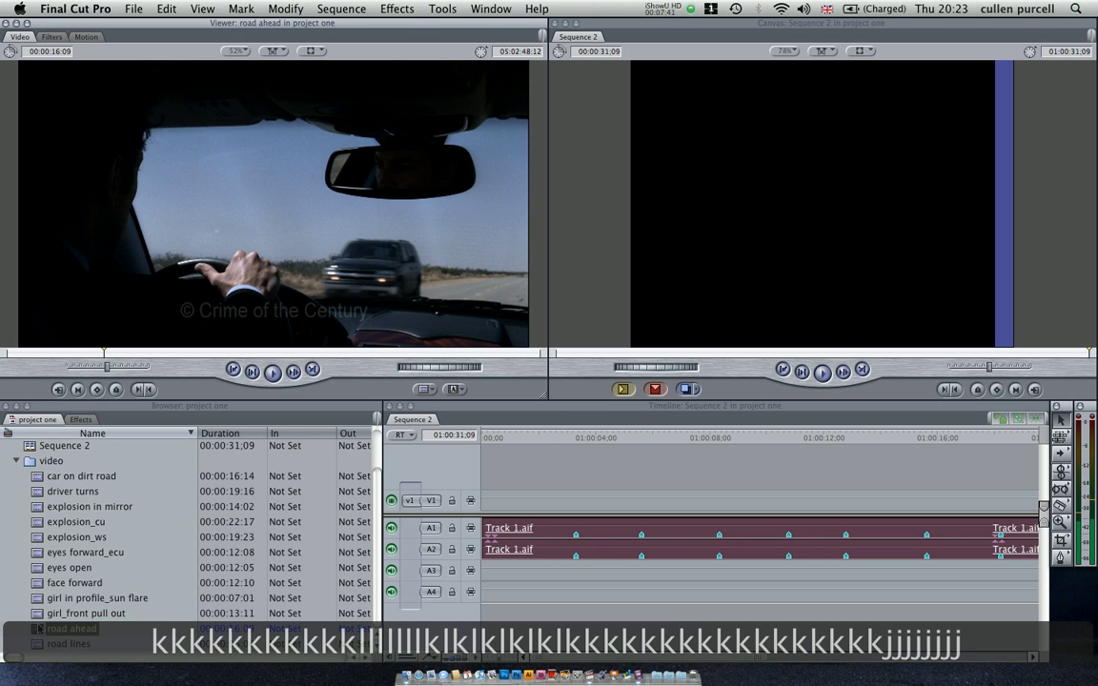
- Play the road ahead clip at increasing speed to its end, and shuttle in reverse to just after the oncoming car passes
key("l")
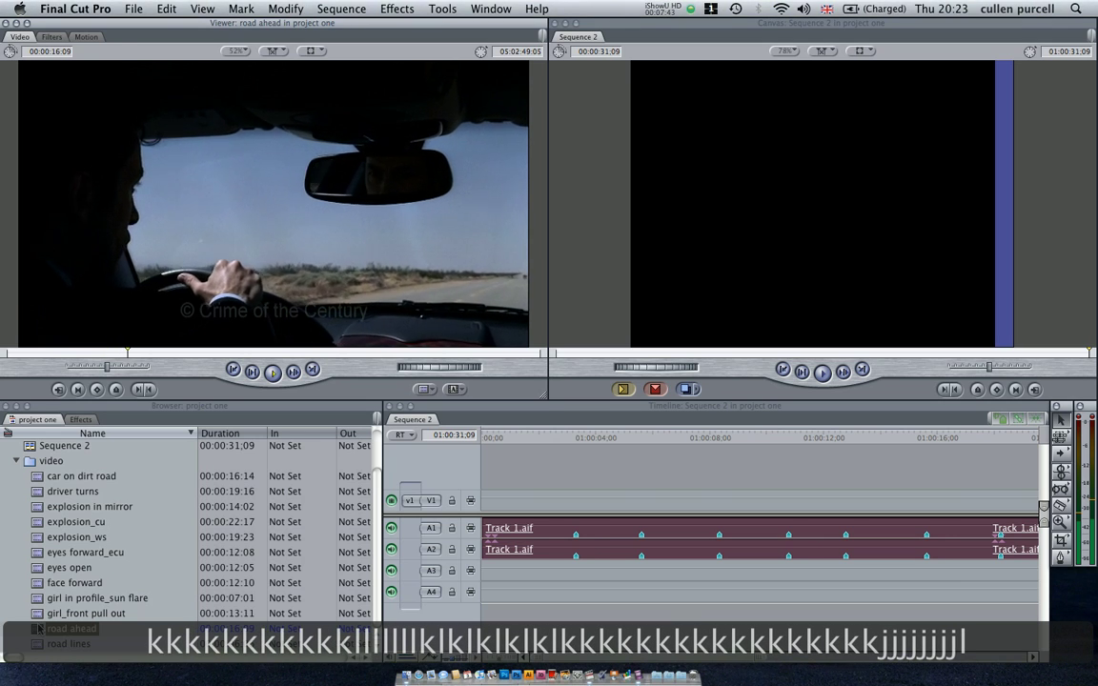
key("l")
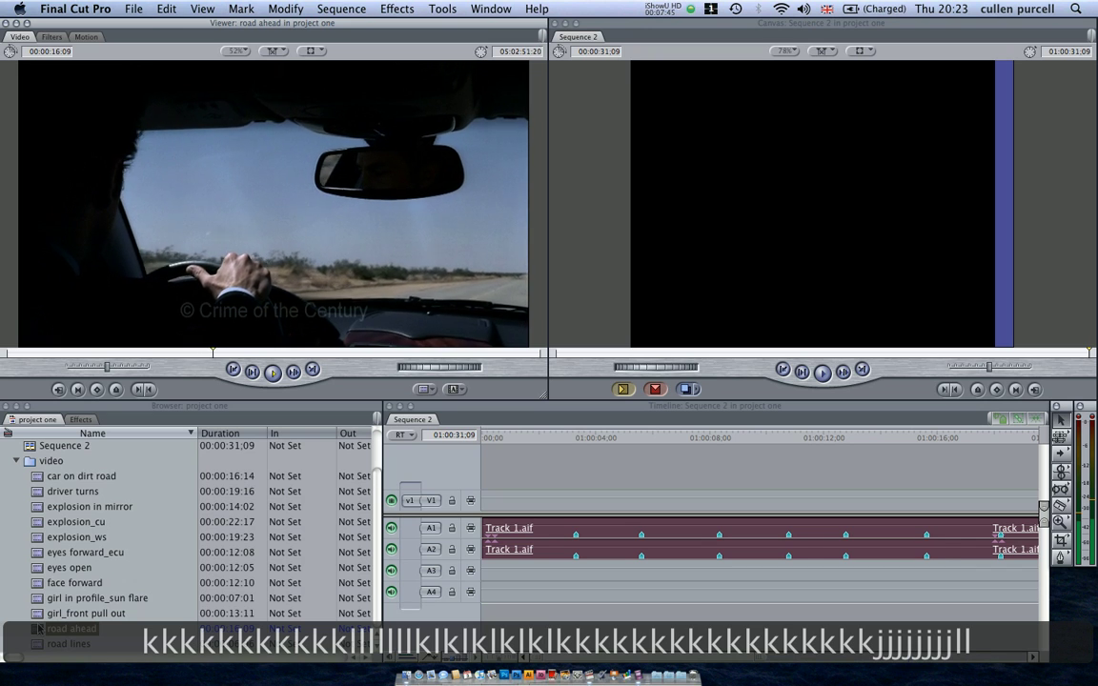
key("l")
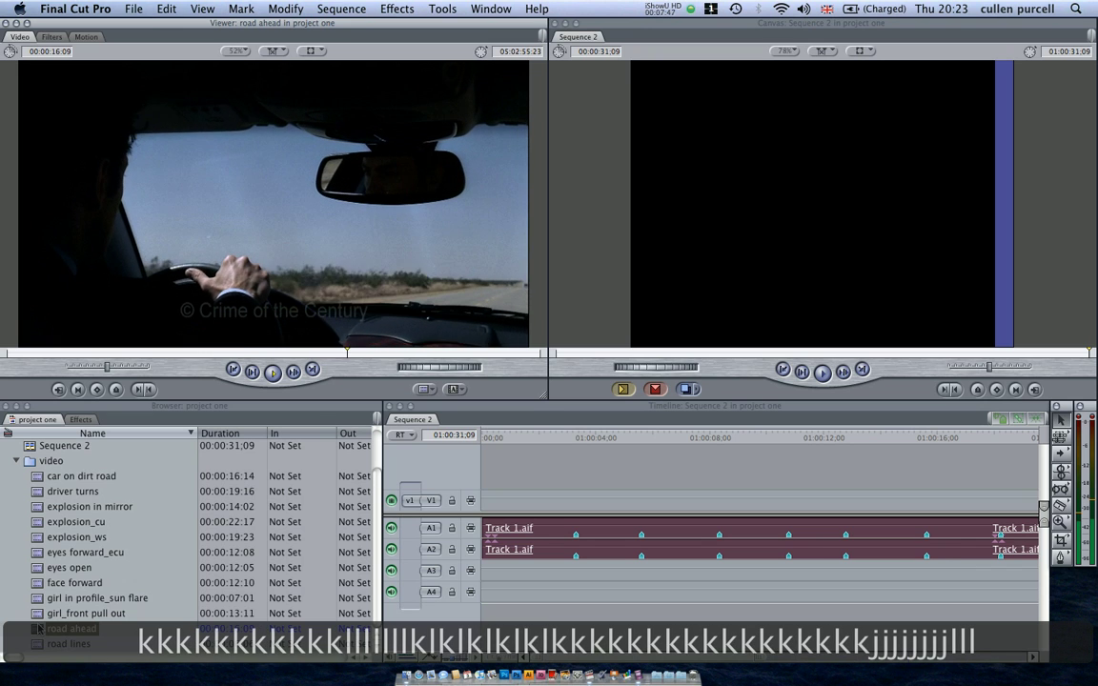
key("l")
key("k")
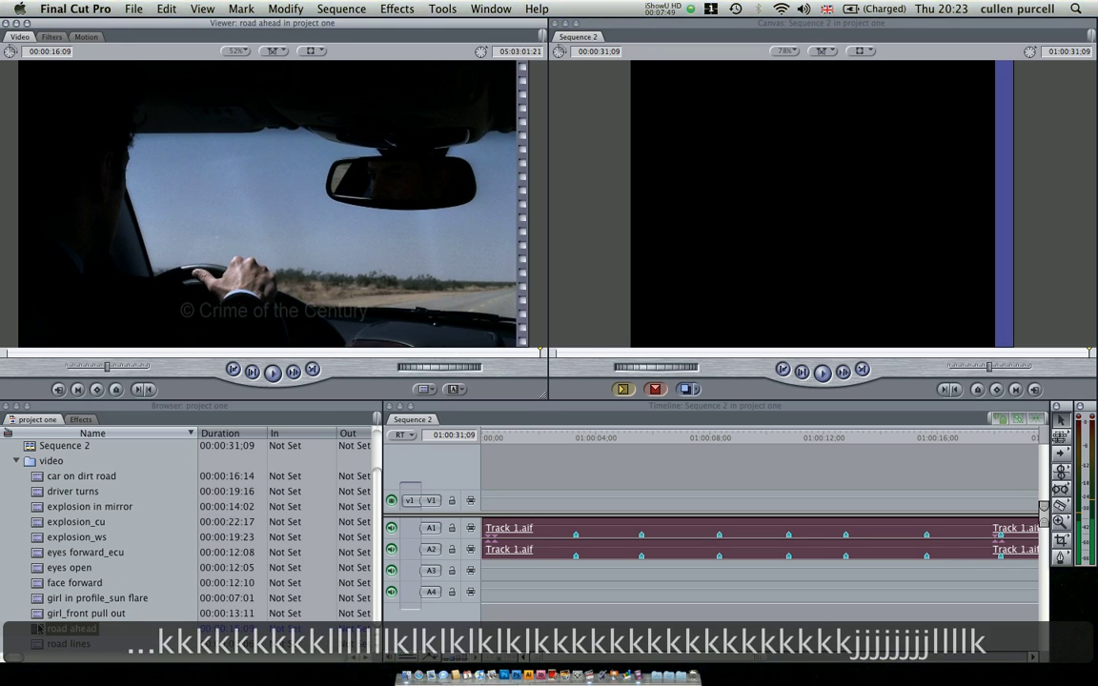
key("j")
key("j")
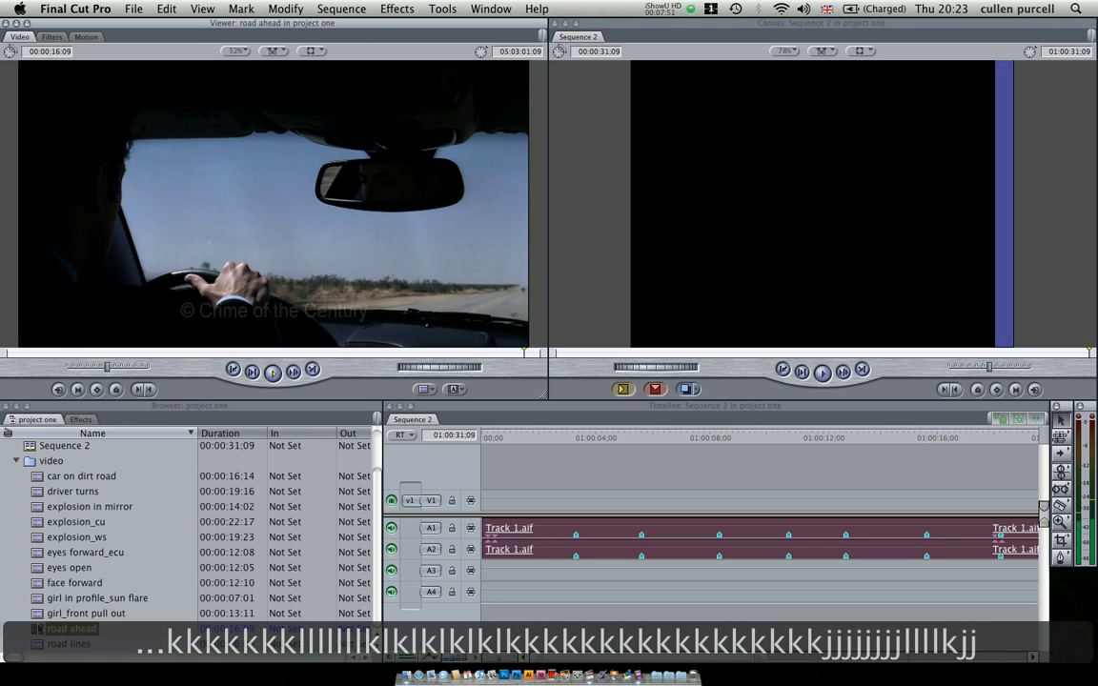
key("j")
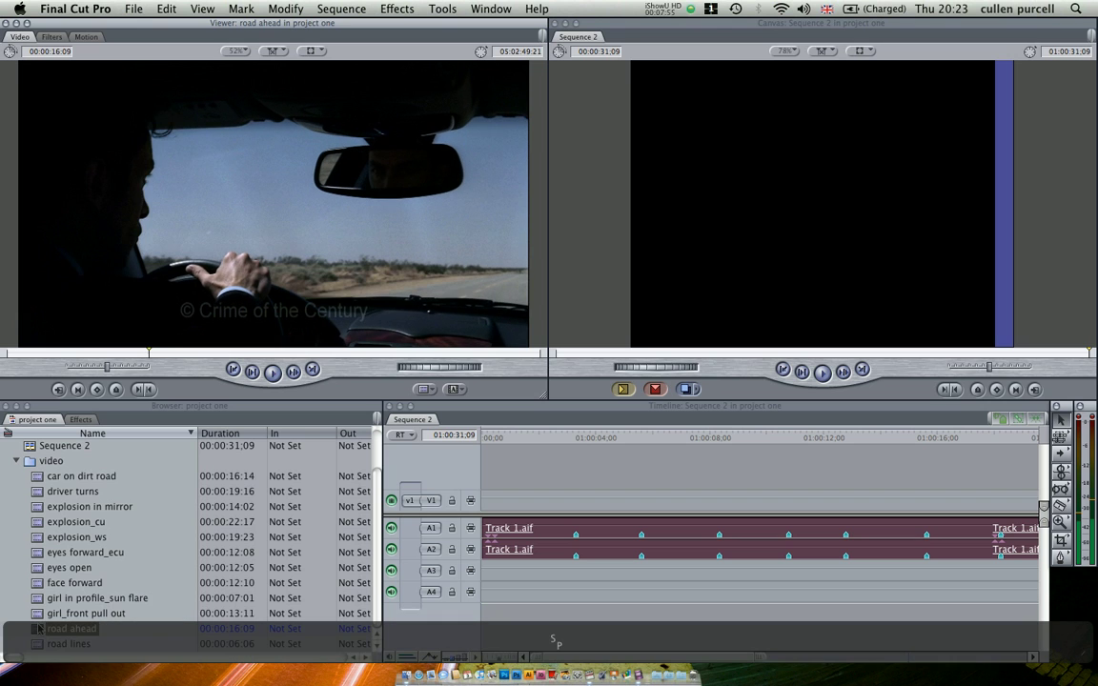
- Step through the road ahead clip around the passing car and mark an In point at 05:02:49:10, just after the car has gone
key("k")
key("j")
key("j")
key("j")
key("j")
key("j")
key("j")
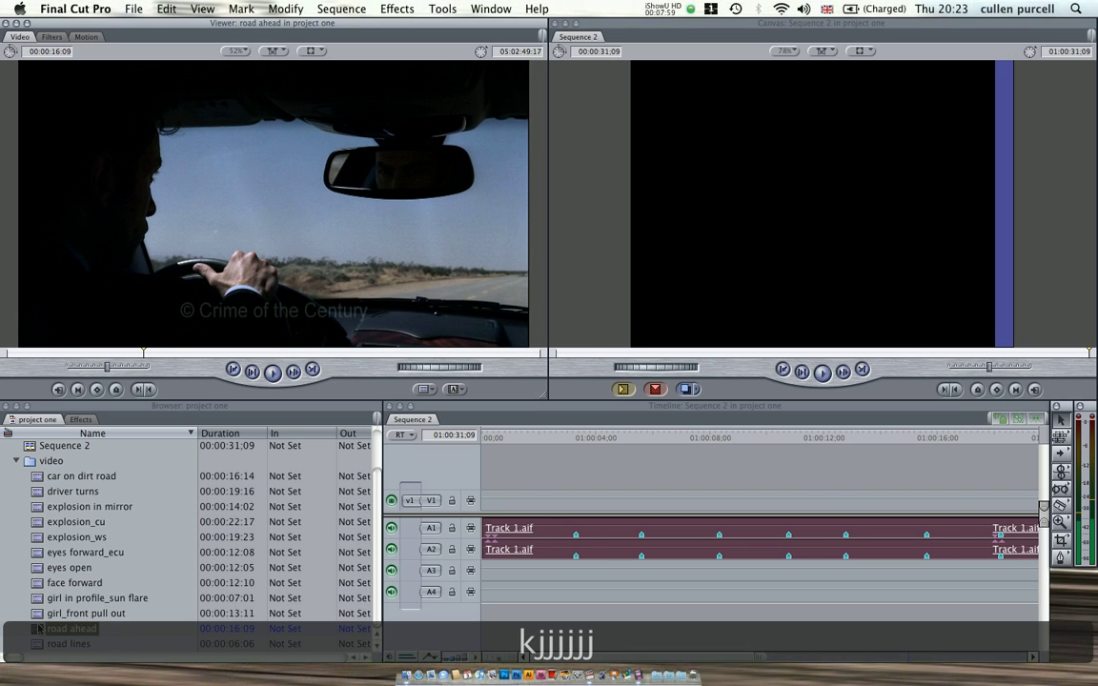
key("space")
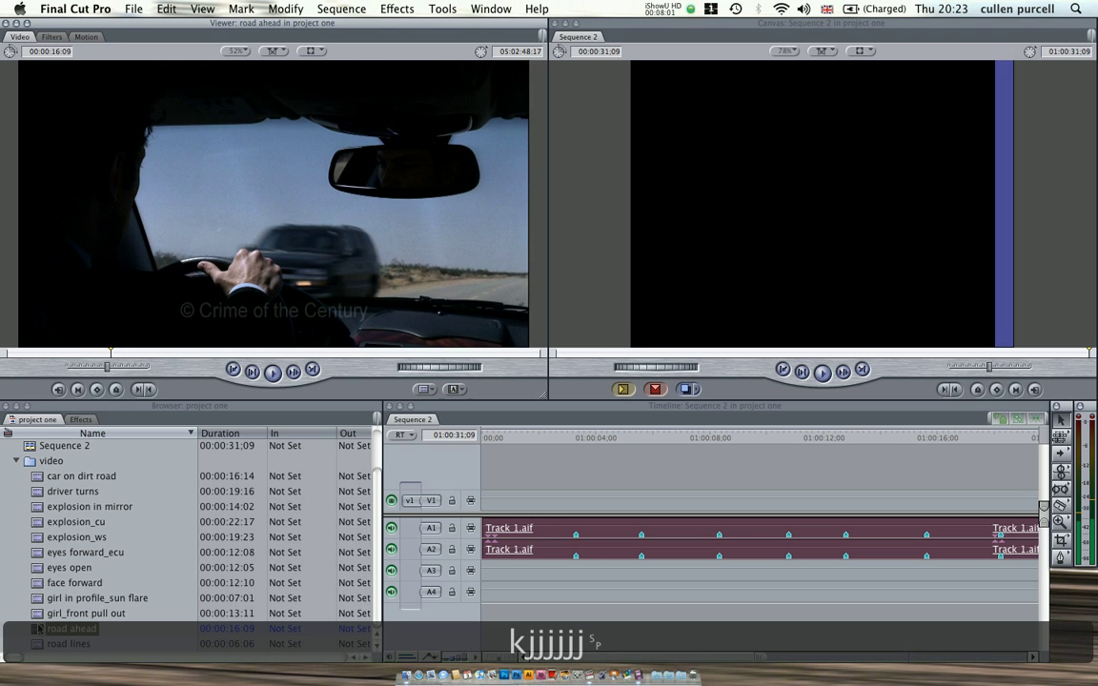
key("k")
key("l")
key("l")
key("l")
key("l")
key("l")
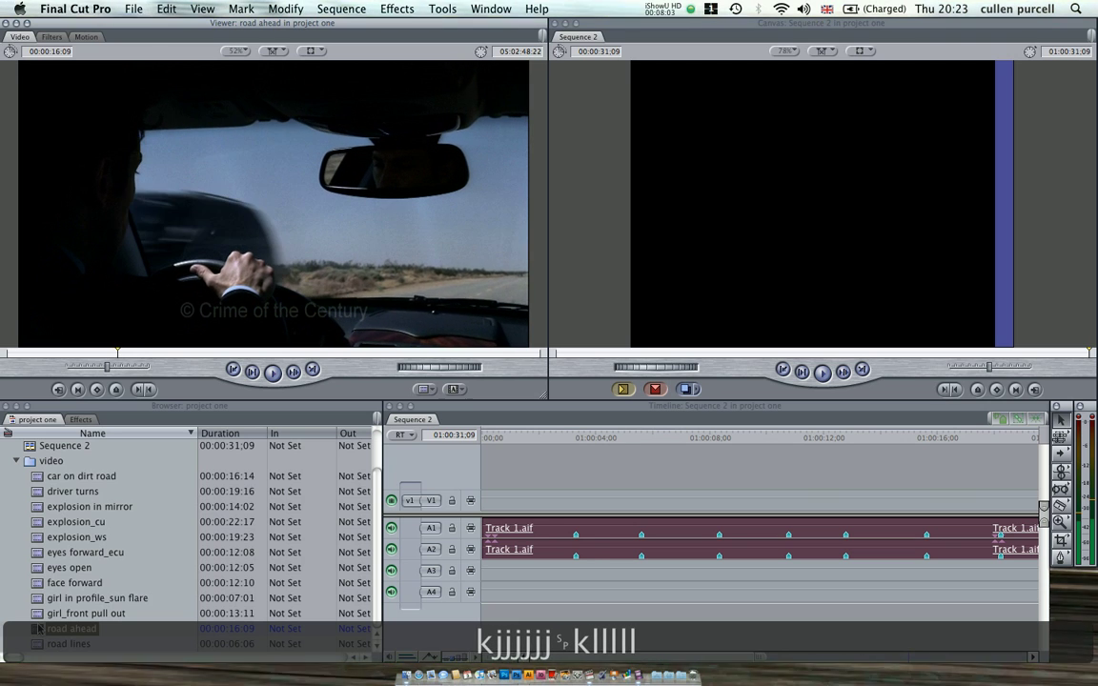
key("l")
key("l")
key("l")
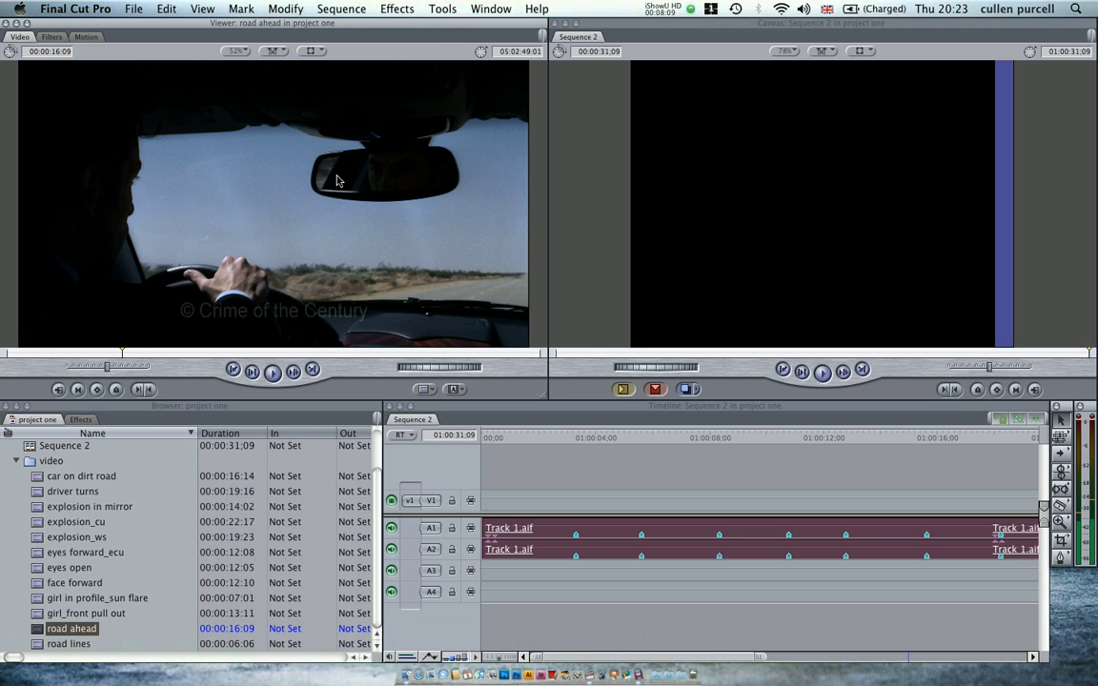
key("l")
key("l")
key("l")
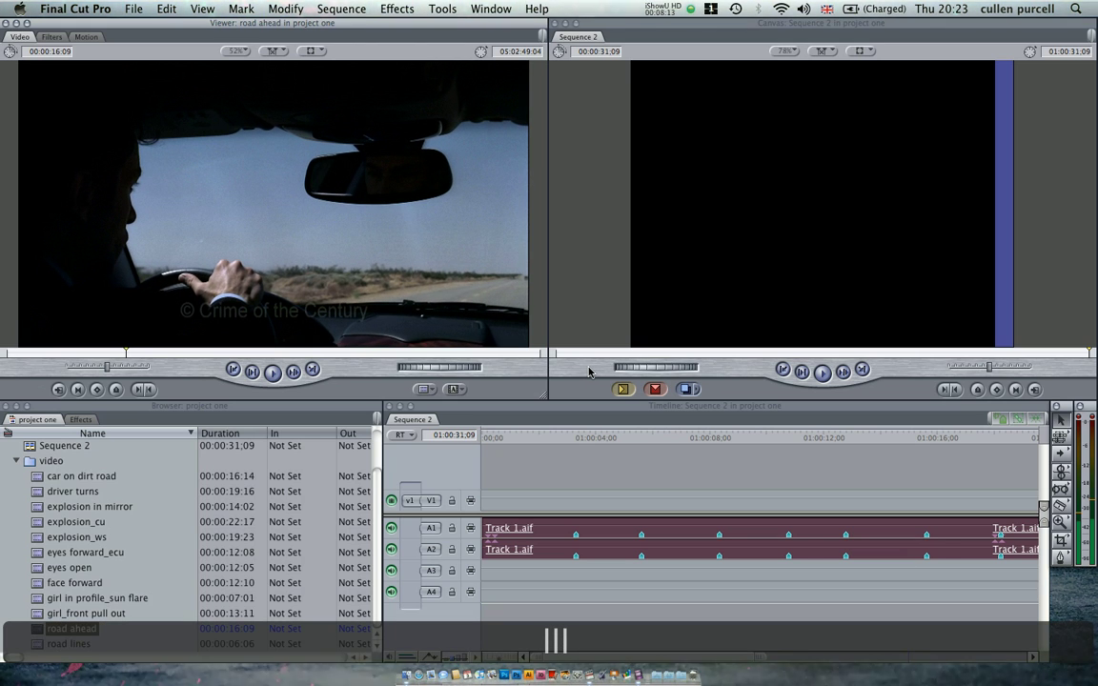
key("l")
key("l")
key("l")
key("l")
key("l")
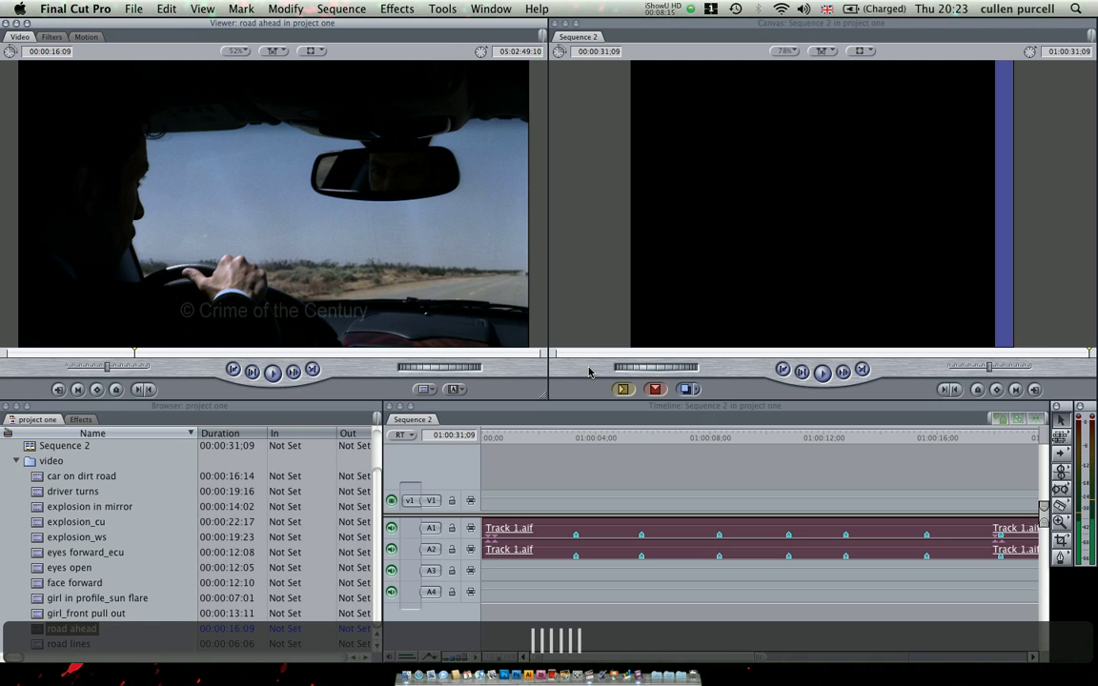
key("j")
key("j")
key("j")
key("j")
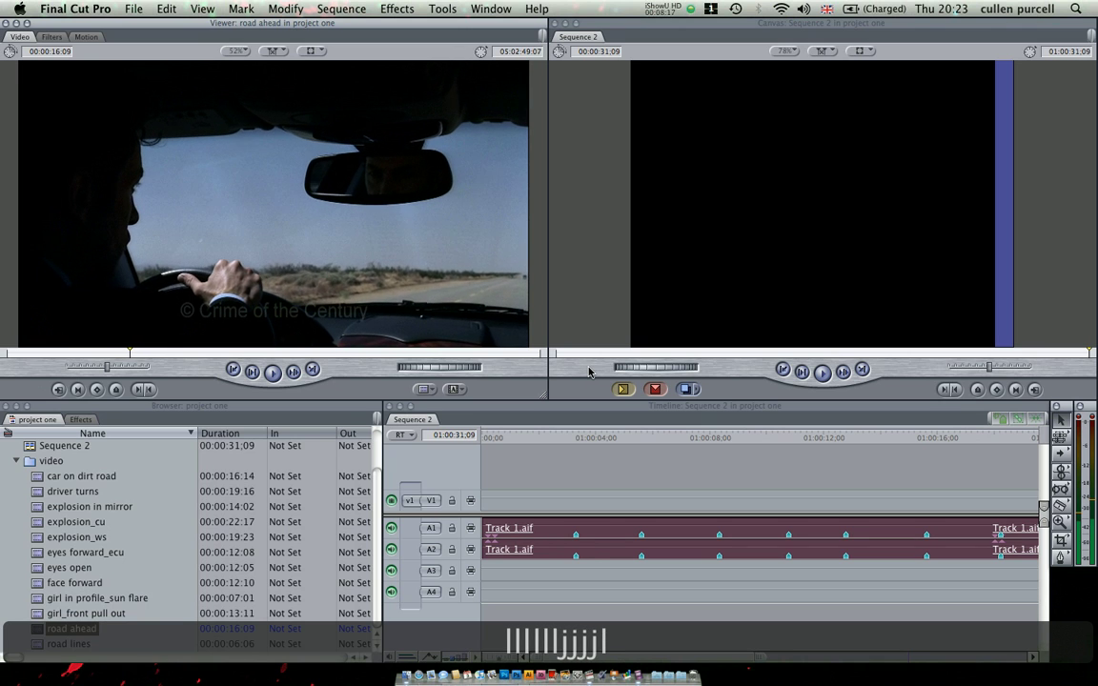
key("l")
key("l")
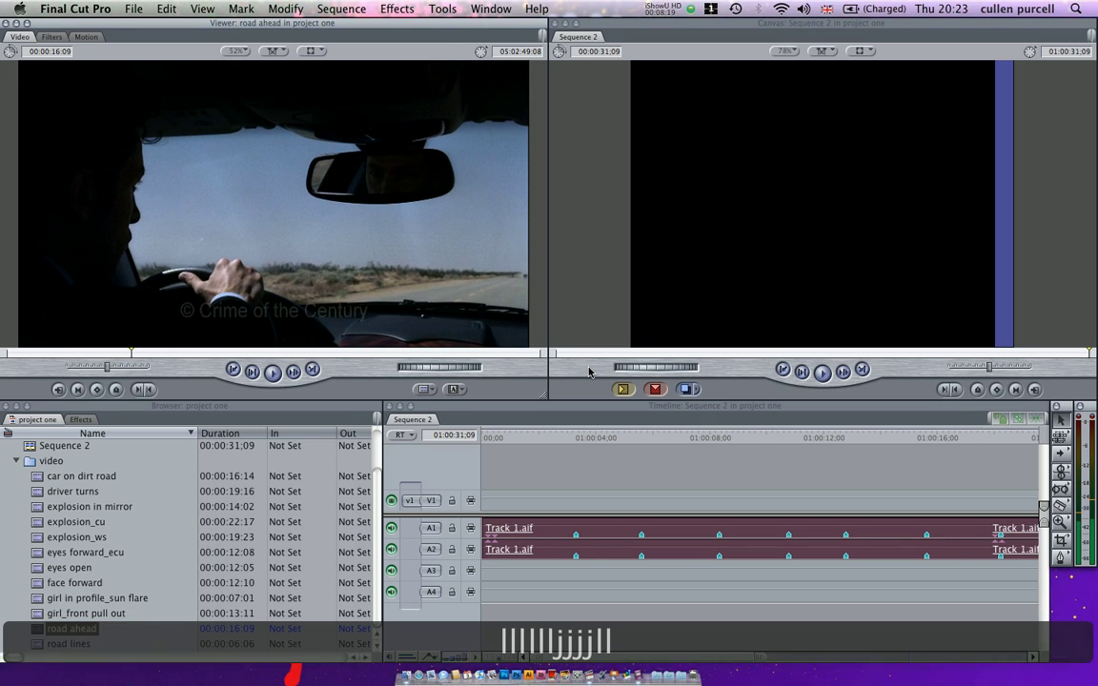
key("k")
key("j")
key("j")
key("l")
key("l")
key("l")
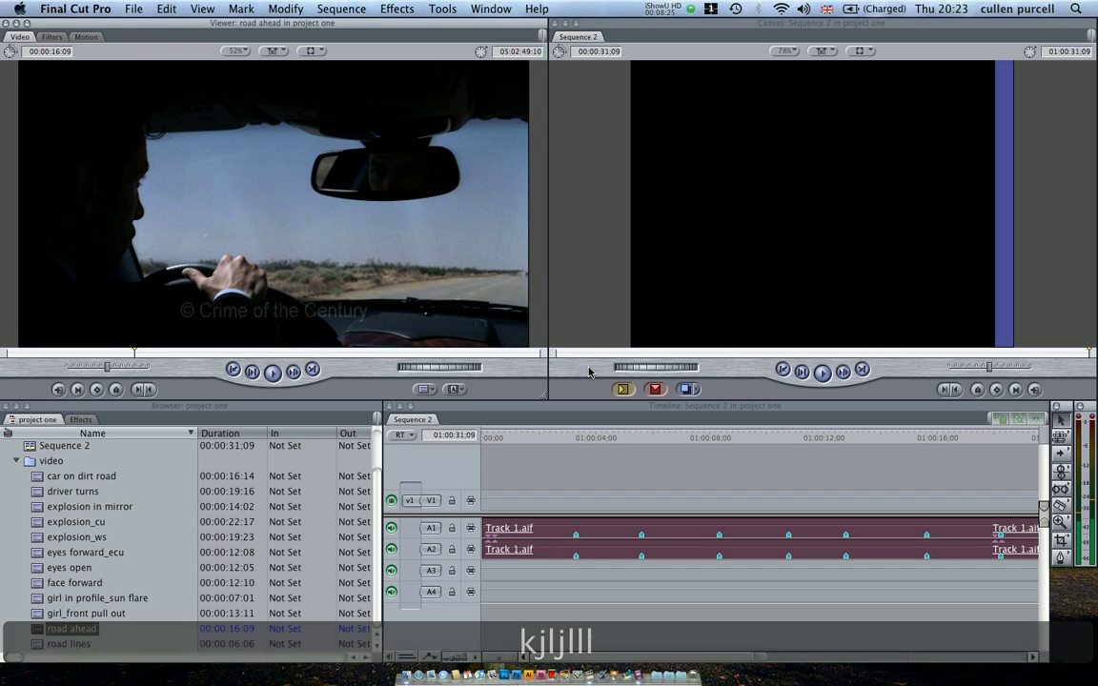
key("i")
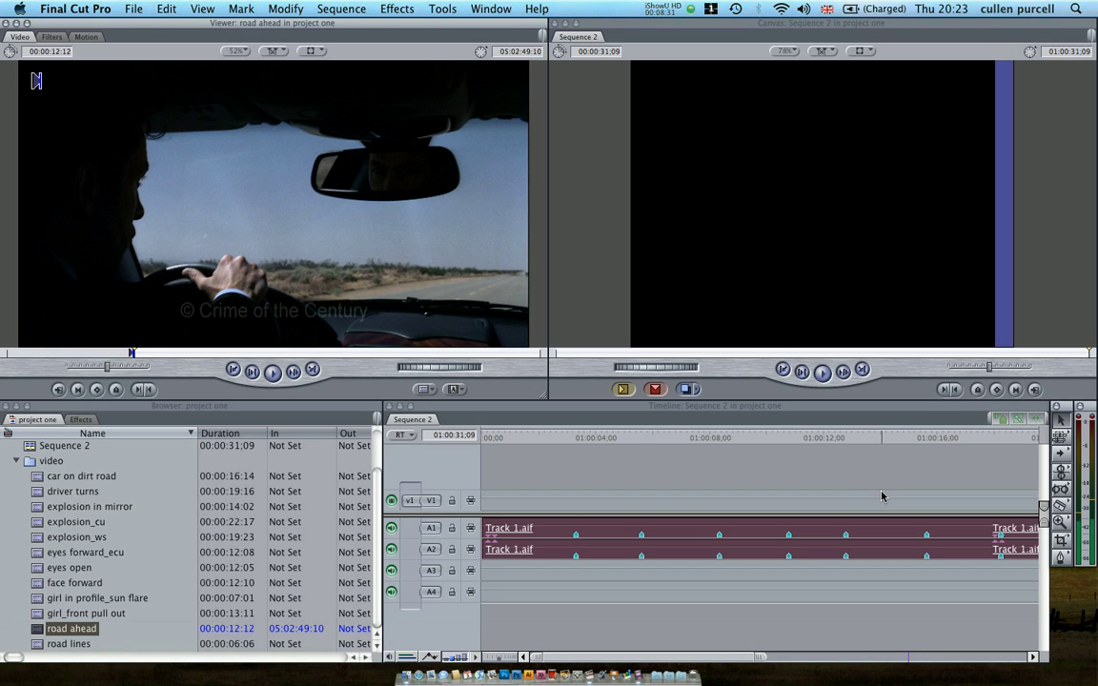
- Mark an In point at the start of Sequence 2 and an Out point at the first music marker, 01:00:03;10
left_click(716, 426)
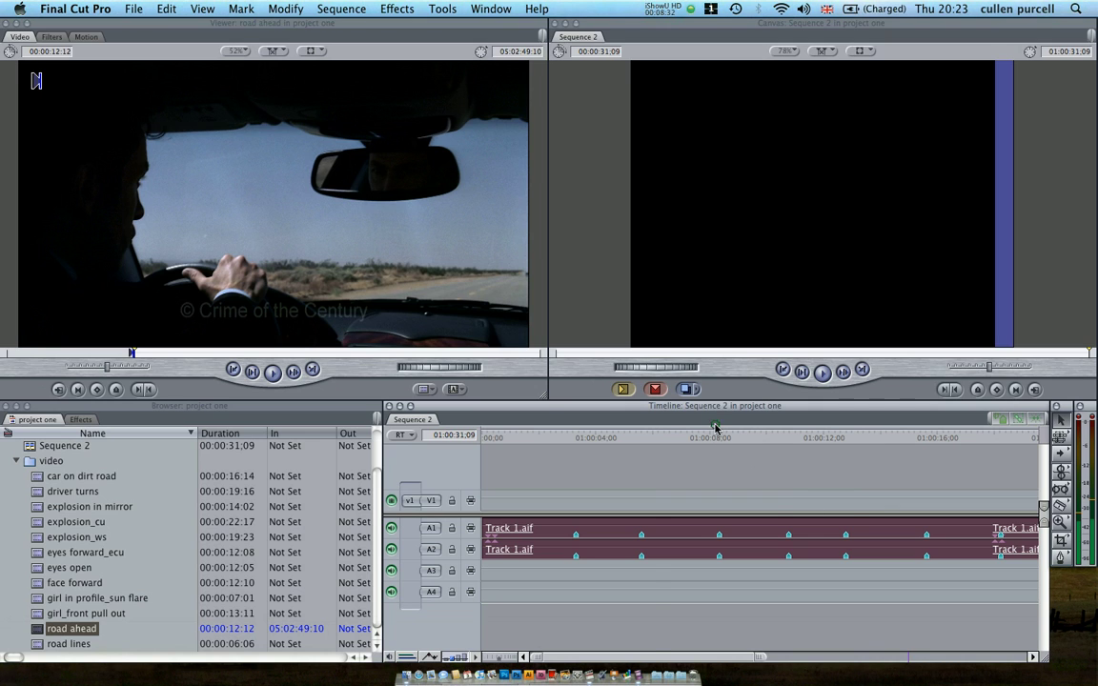
left_click(654, 432)
key("Home")
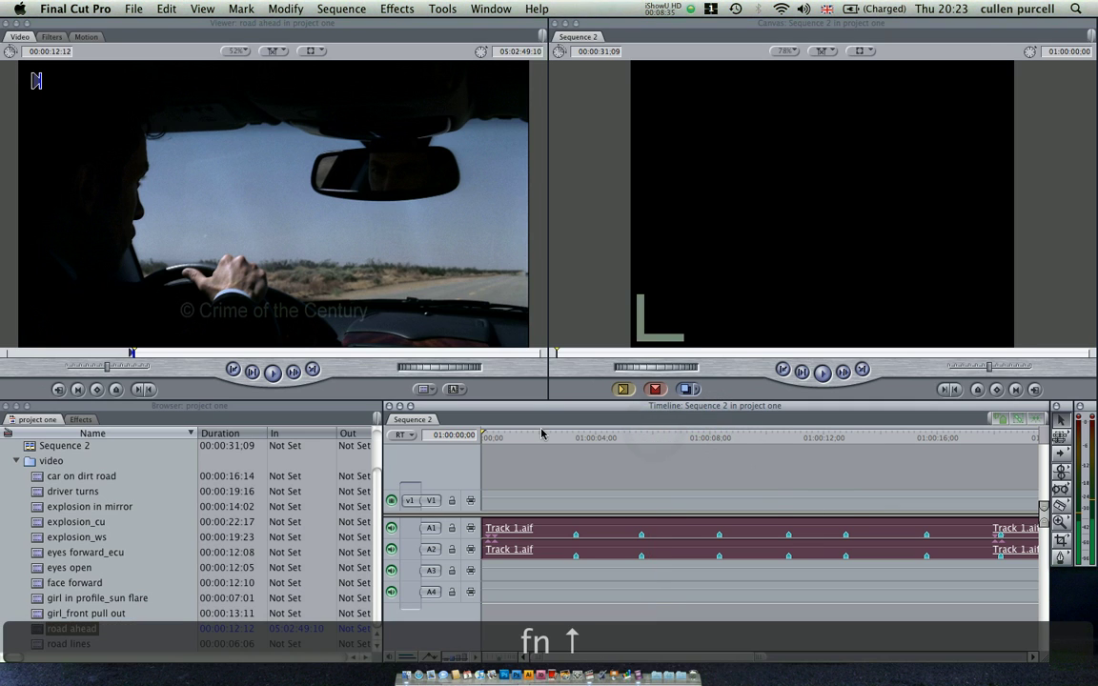
key("i")
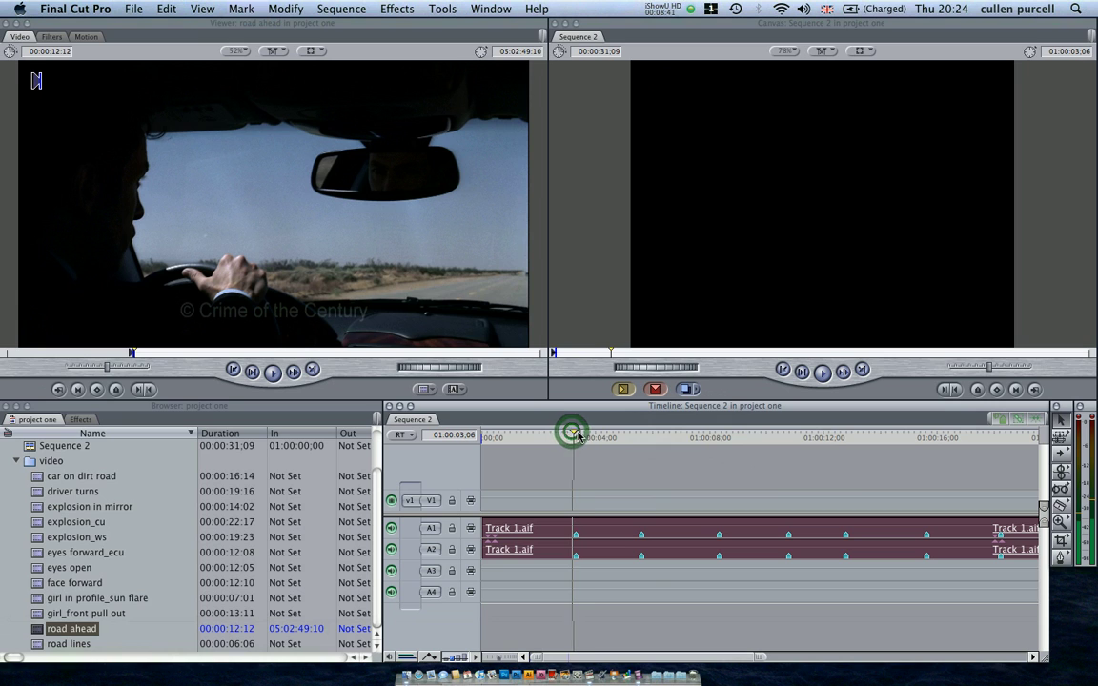
left_click_drag(578, 436, 580, 436)
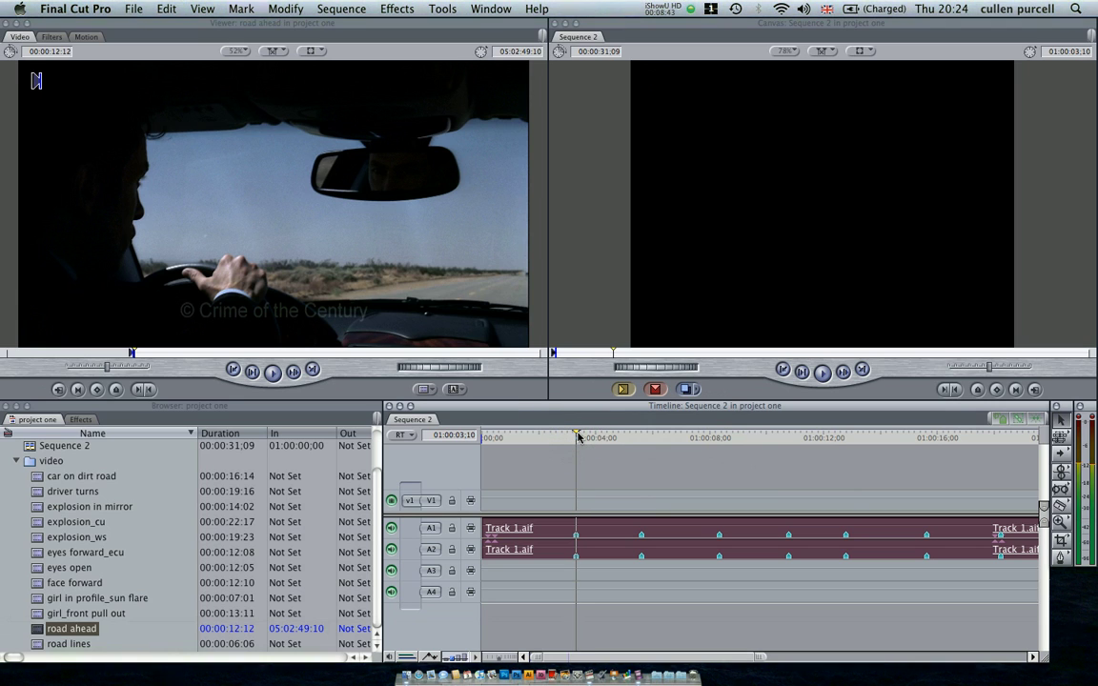
key("o")
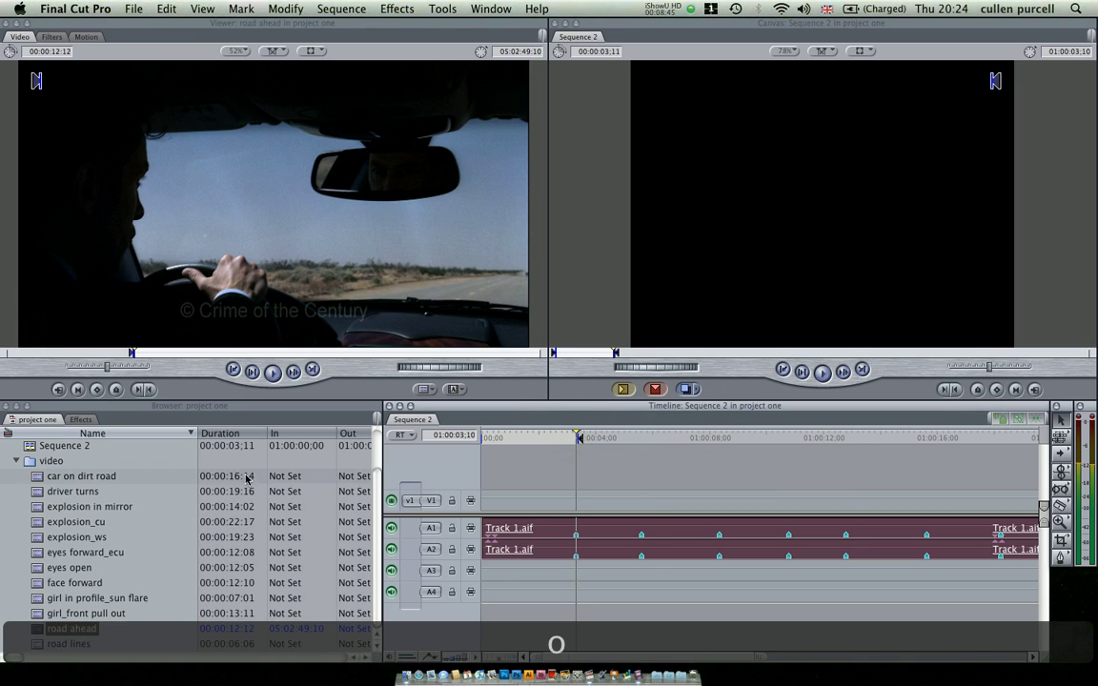
- Superimpose the marked road ahead clip between Sequence 2's In and Out points and move it down to track V1
left_click_drag(332, 232, 558, 286)
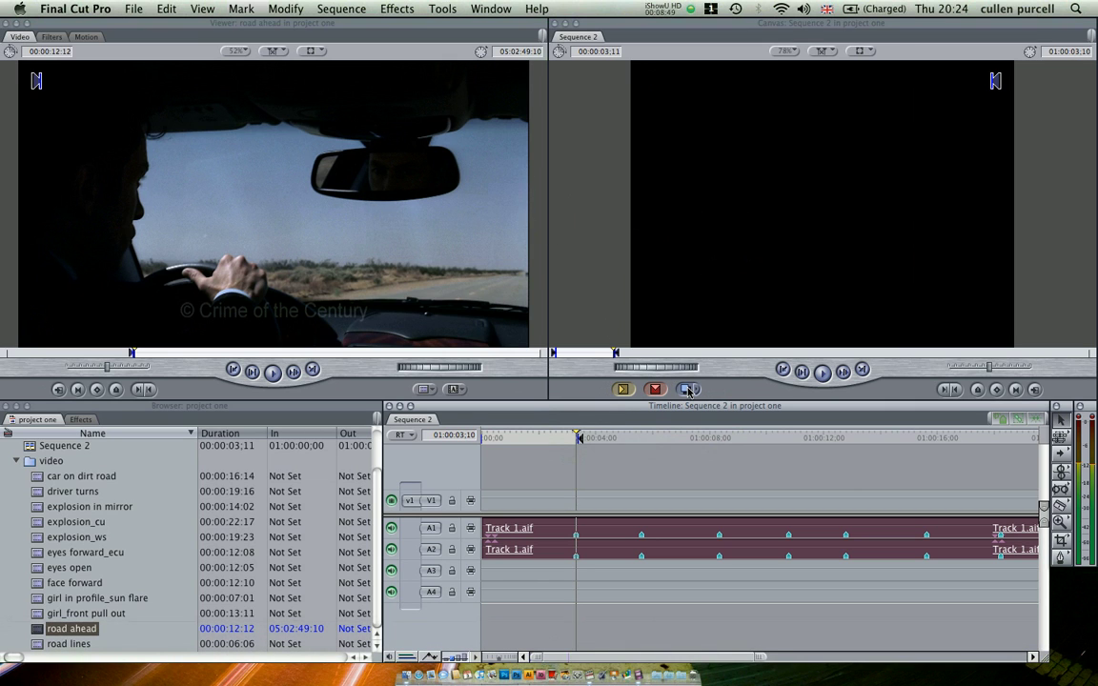
left_click_drag(472, 253, 919, 326)
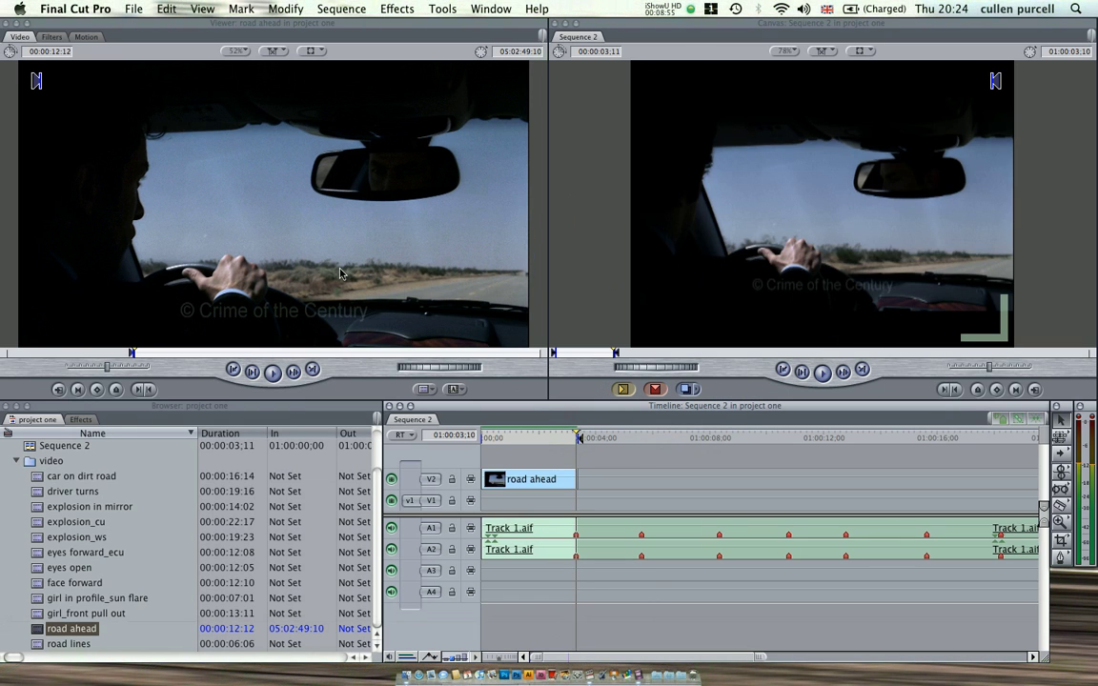
left_click_drag(545, 480, 539, 495)
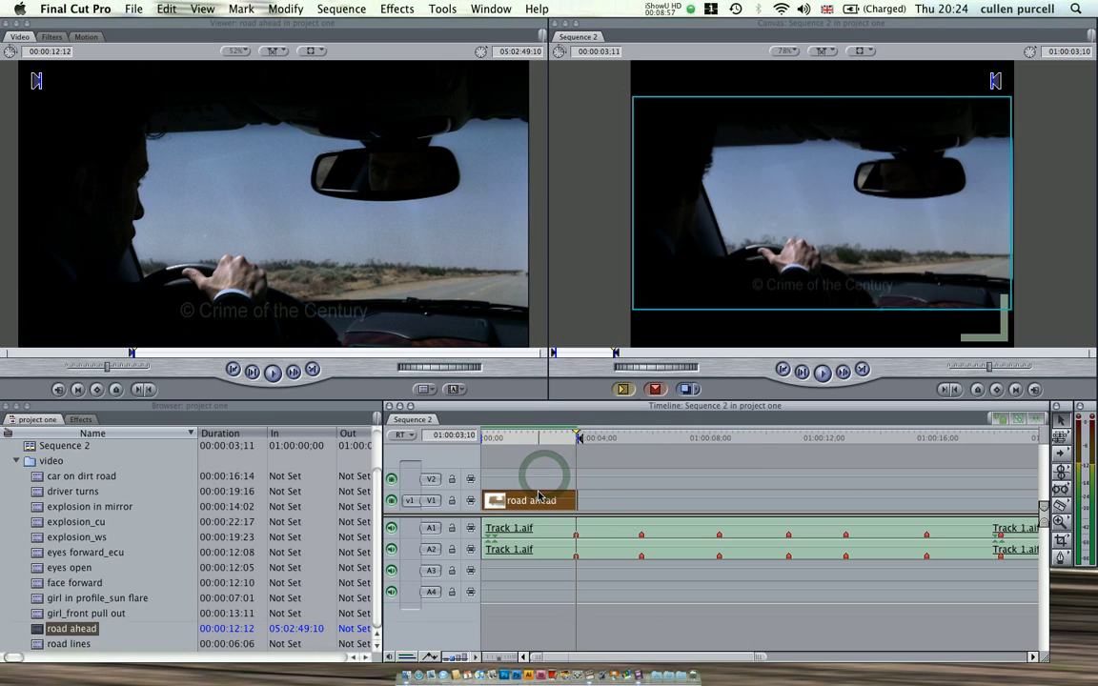
- Scrub through the road ahead clip in Sequence 2 and play the sequence from its start to just past the first music marker
left_click(505, 438)
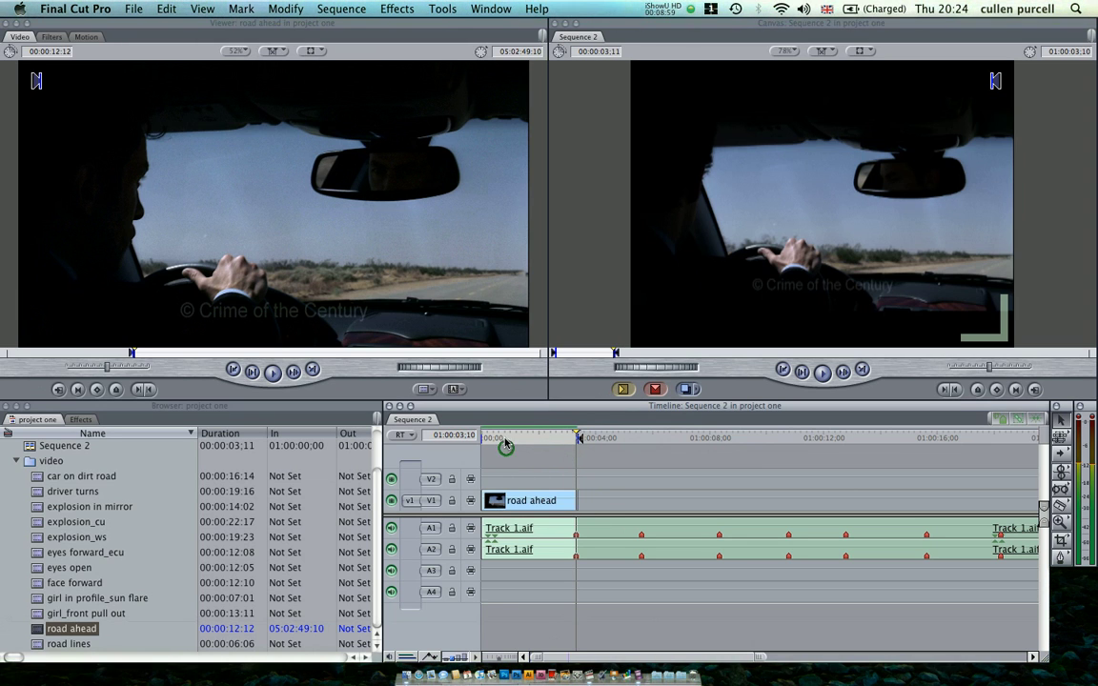
left_click(482, 435)
left_click(507, 434)
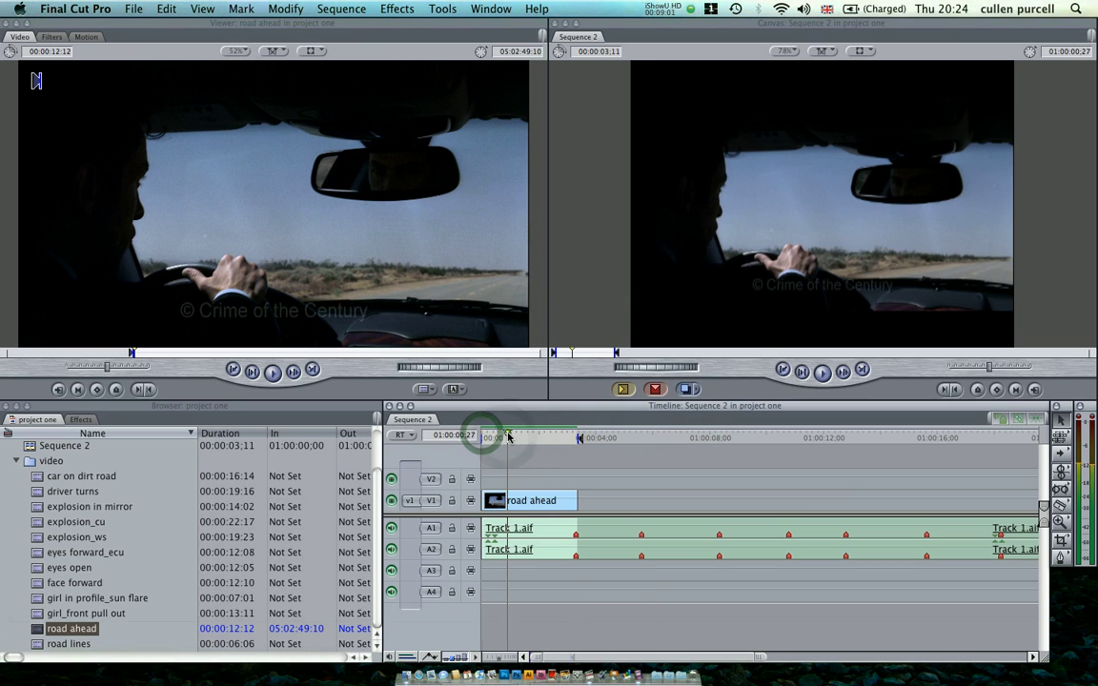
left_click(558, 434)
left_click(566, 437)
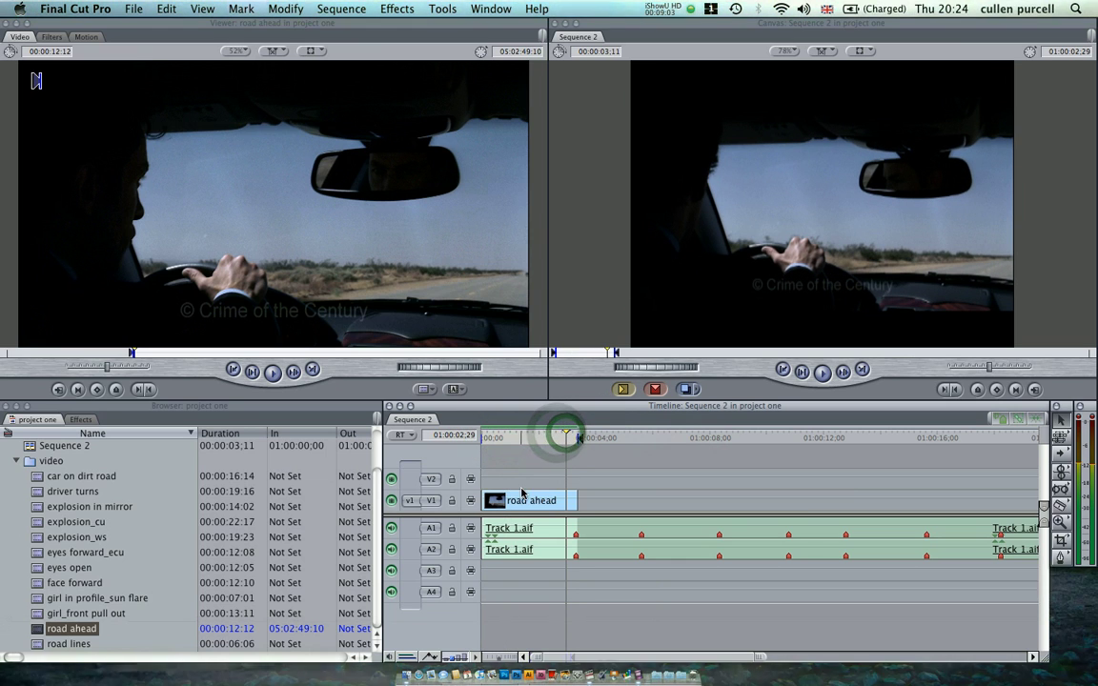
left_click(563, 493)
left_click_drag(563, 493, 472, 515)
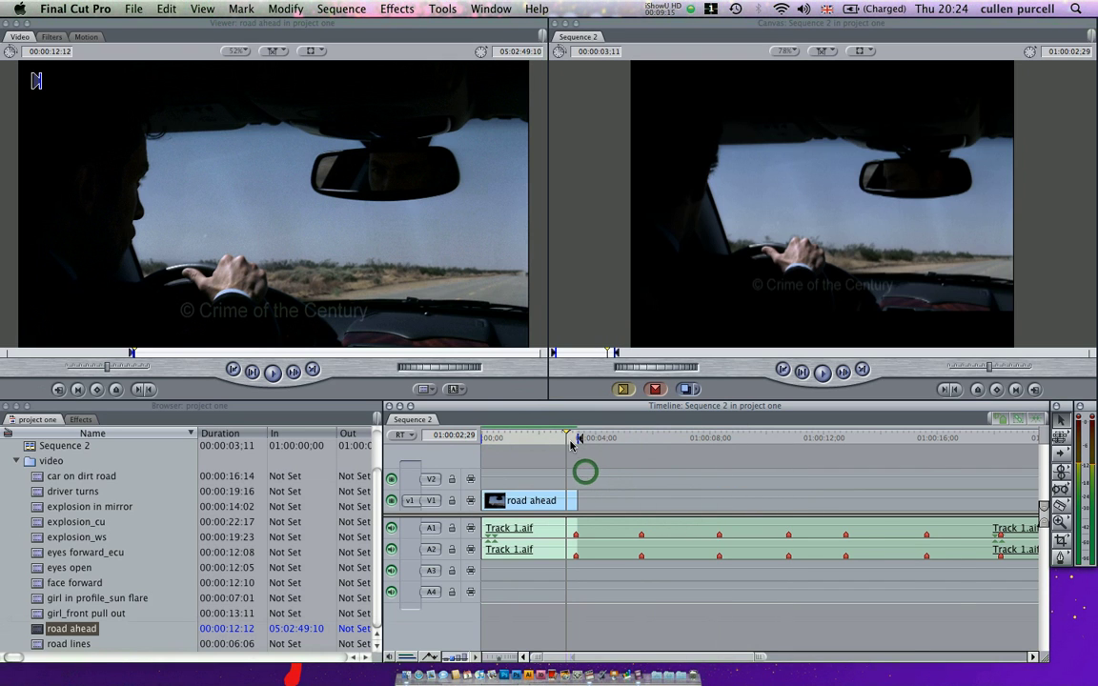
left_click(487, 431)
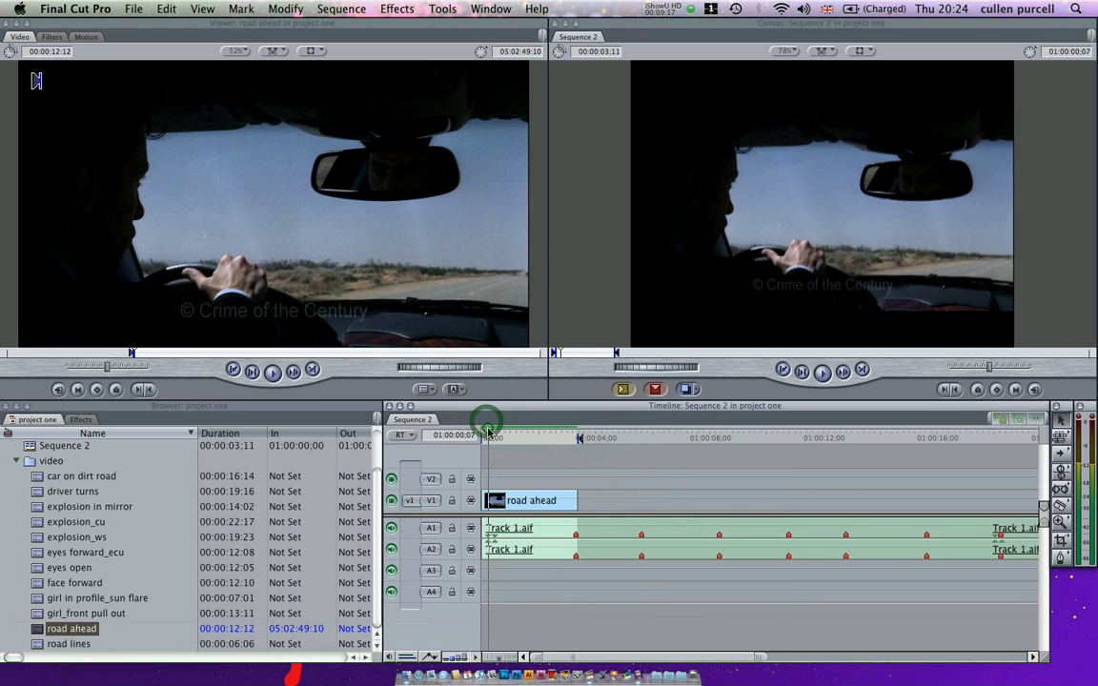
key("Up")
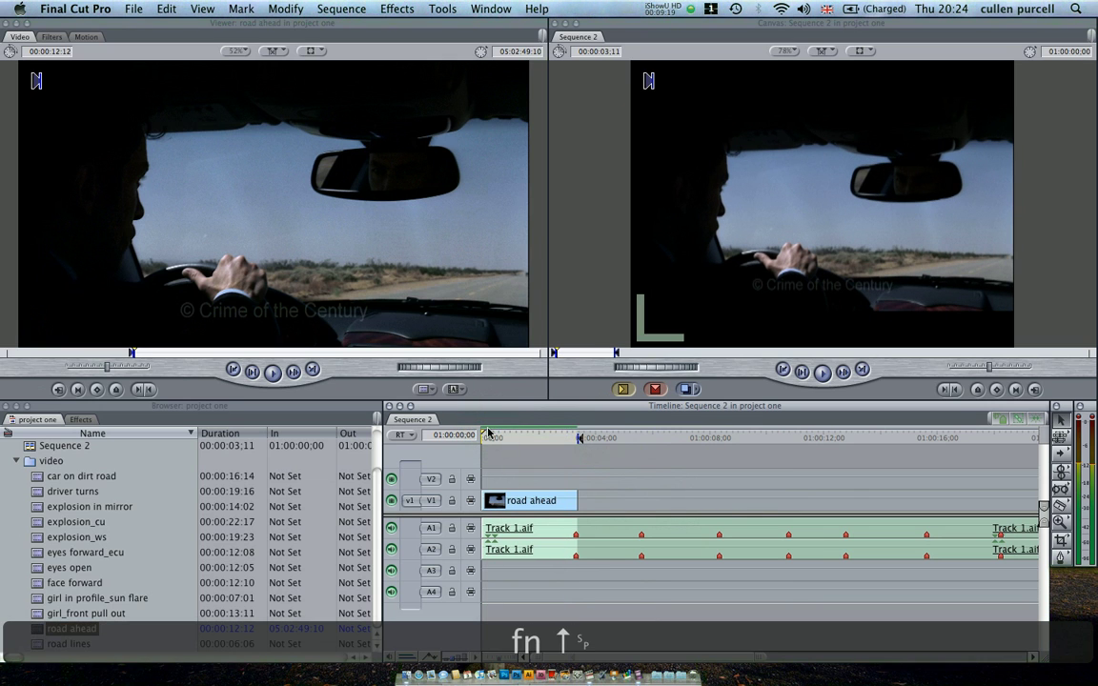
key("space")
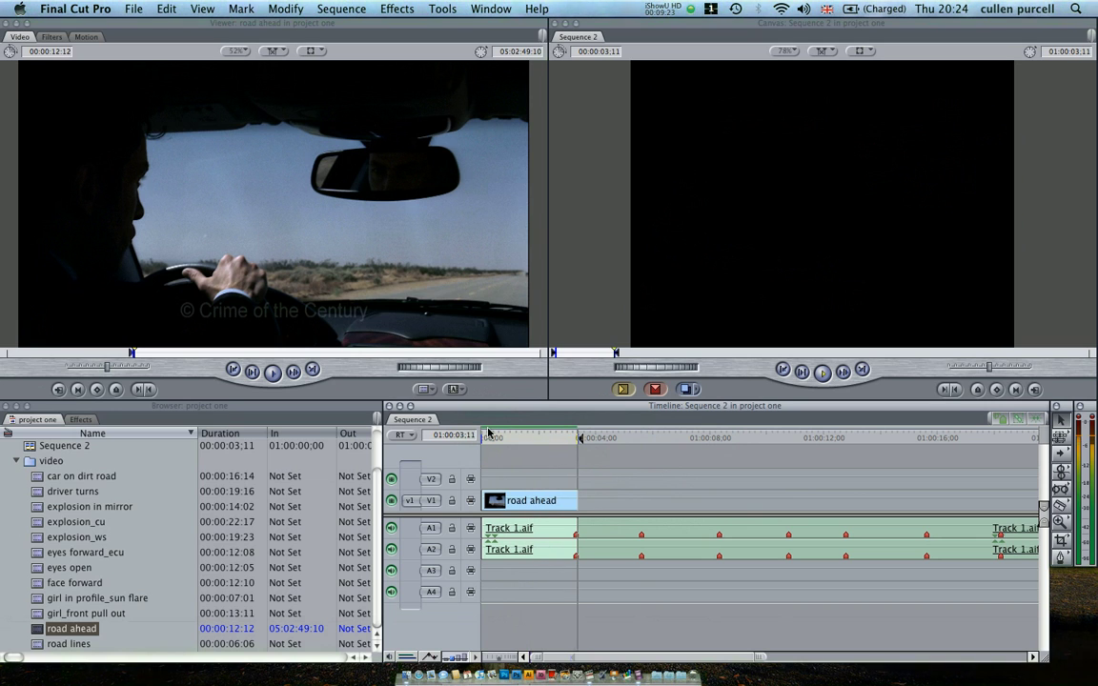
key("space")
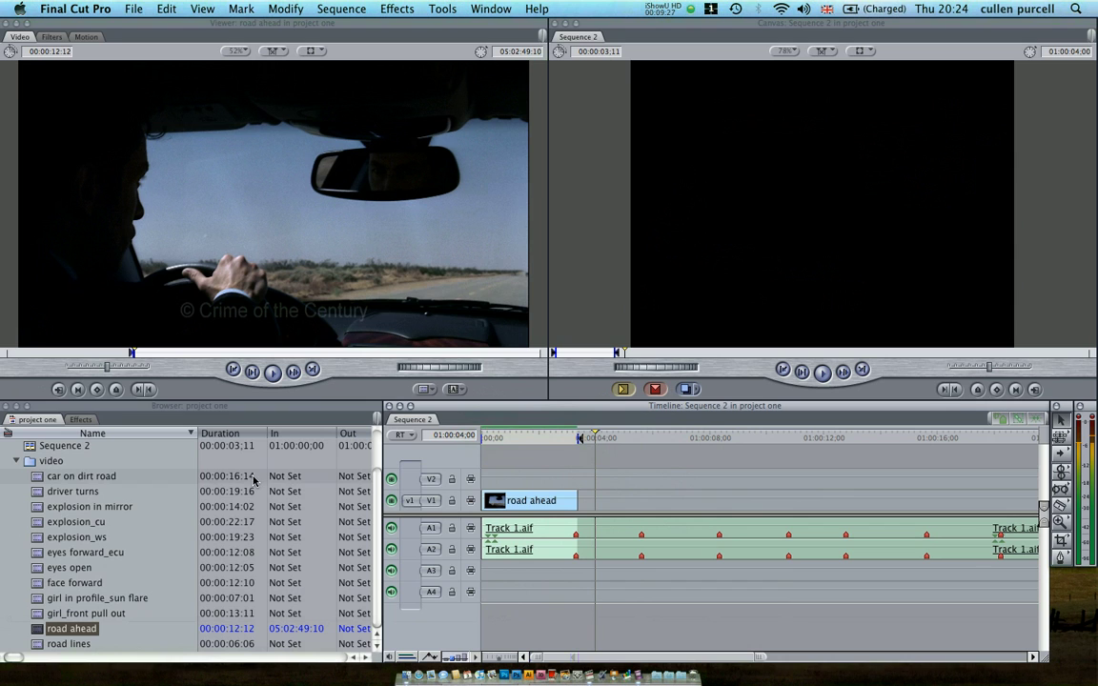
- Load the road lines clip into the Viewer, play it and mark an In point at 07:00:02:22
left_click(97, 643)
double_click(38, 643)
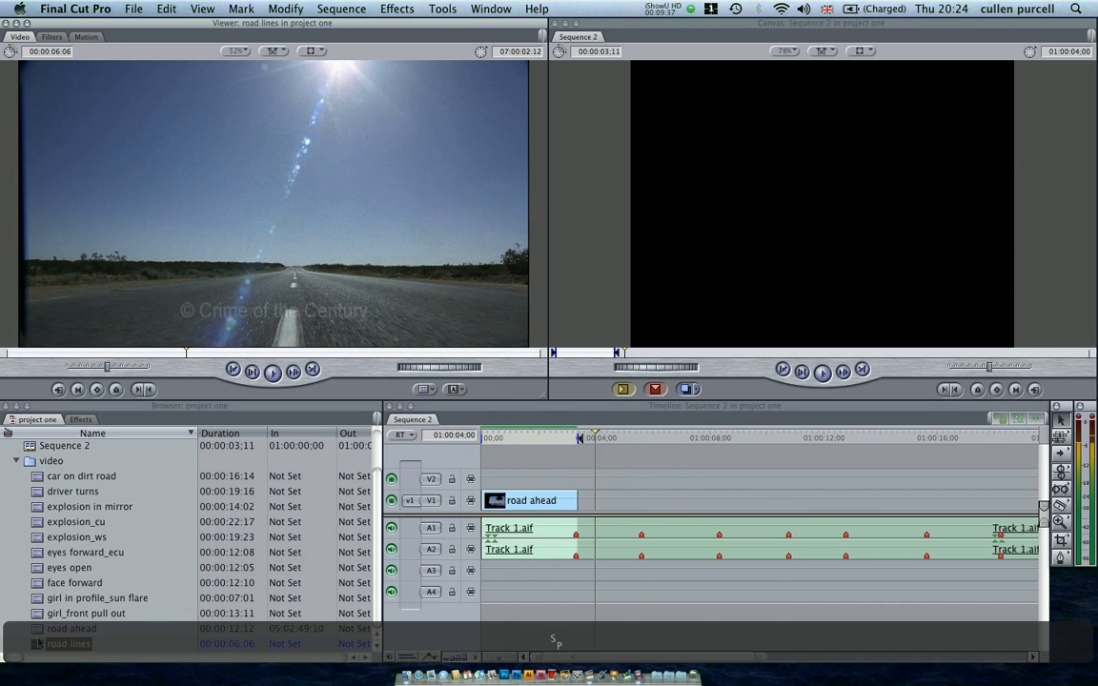
key("space")
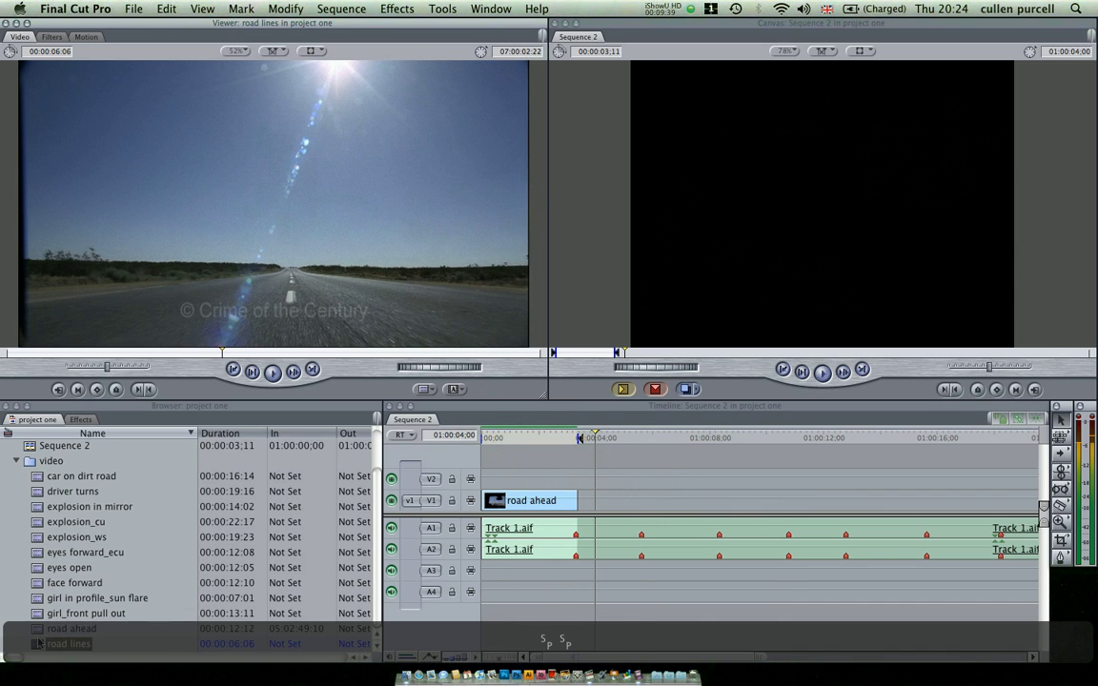
key("i")
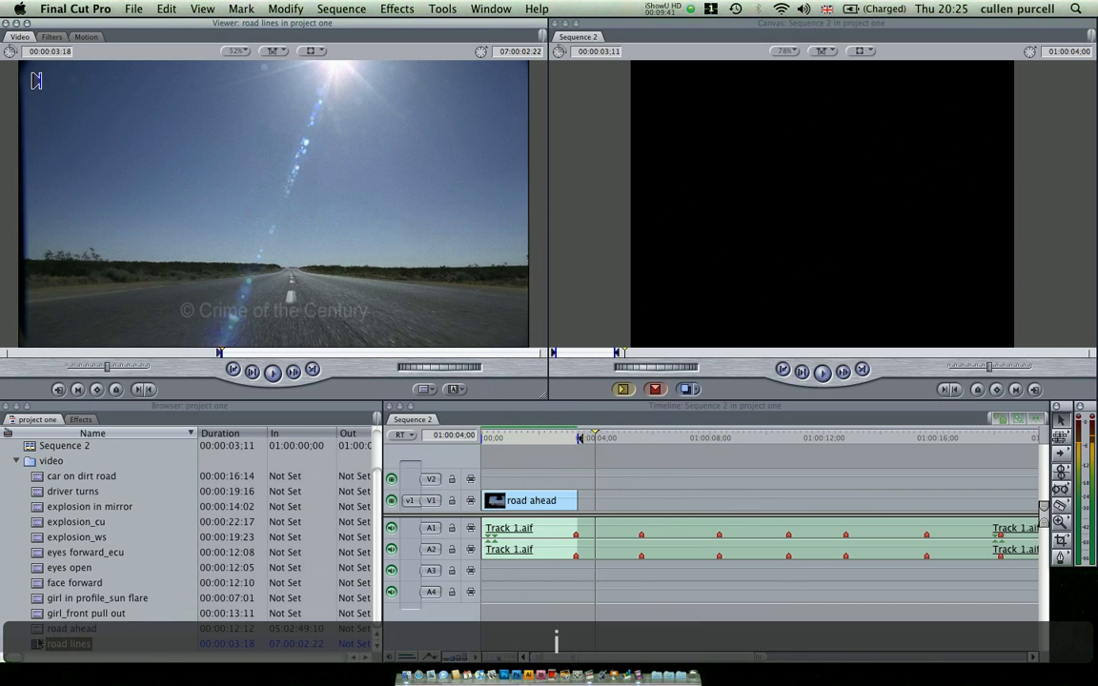
- Mark Sequence 2's In point at the first music marker, 01:00:03;10, and its Out point at the second marker, 01:00:05;19
left_click(576, 436)
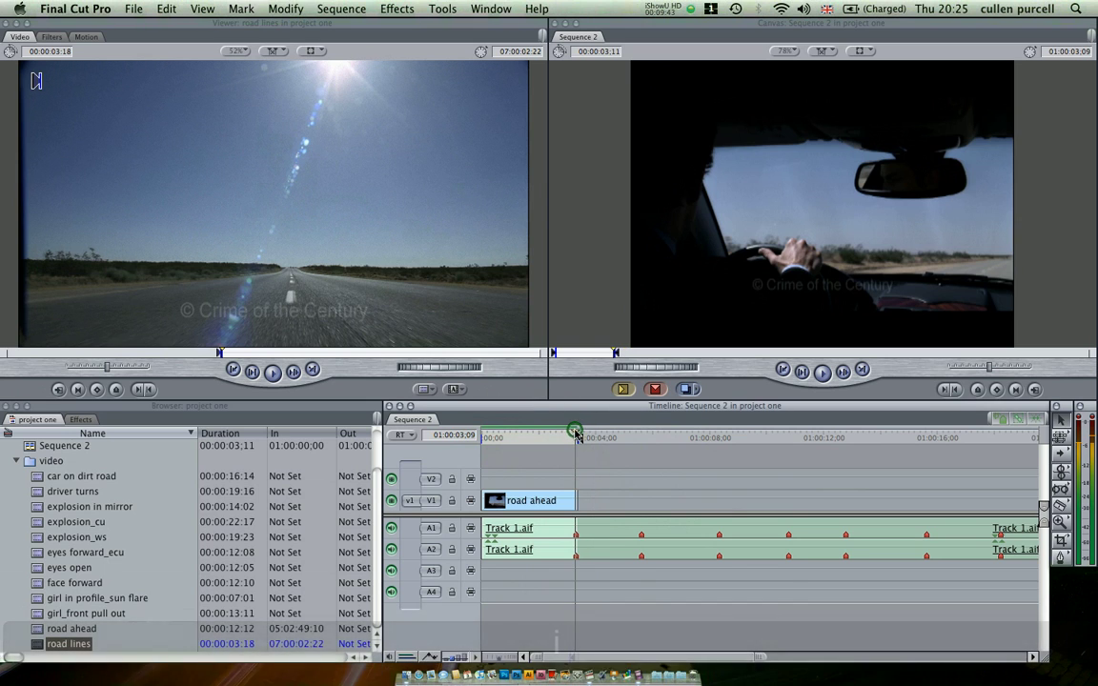
key("k")
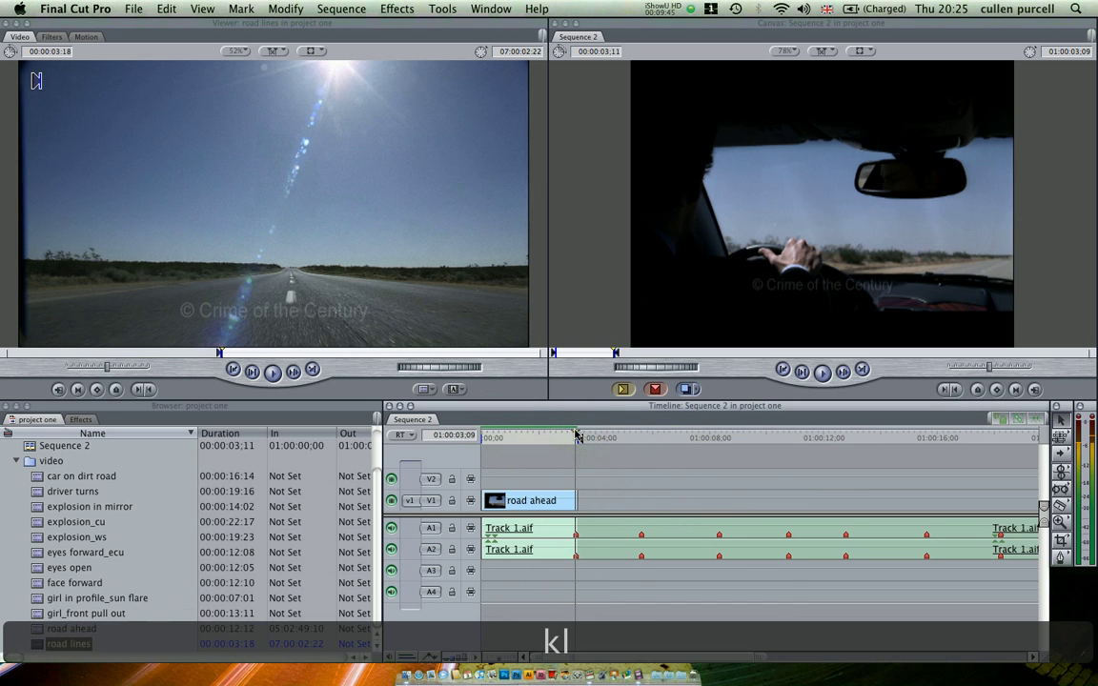
key("l")
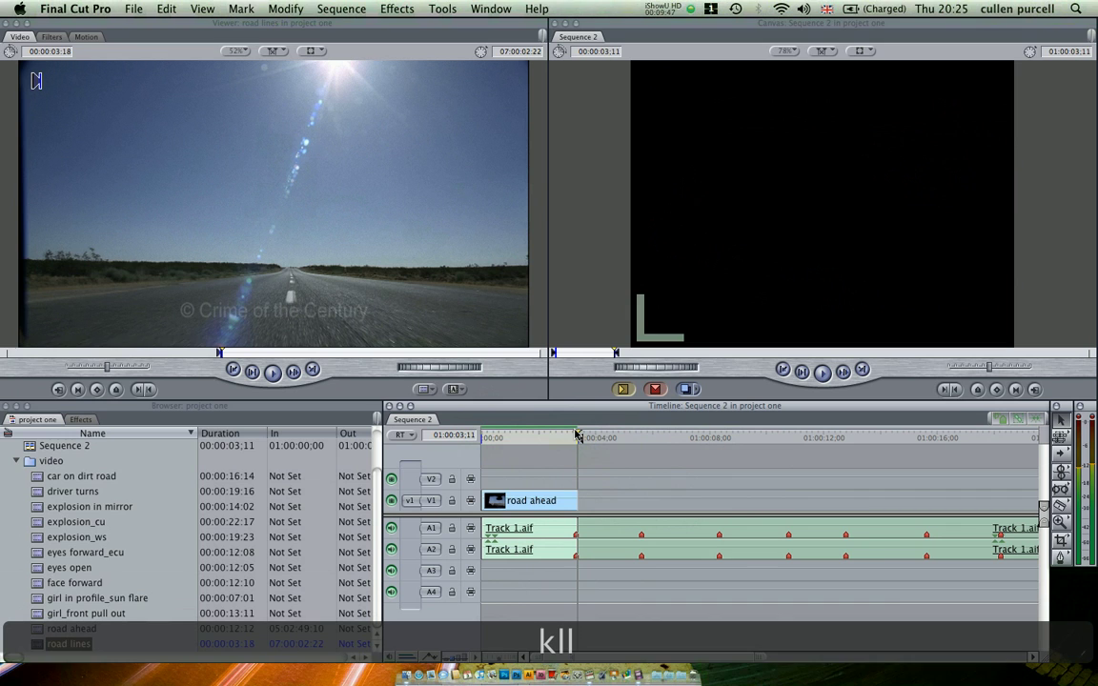
key("j")
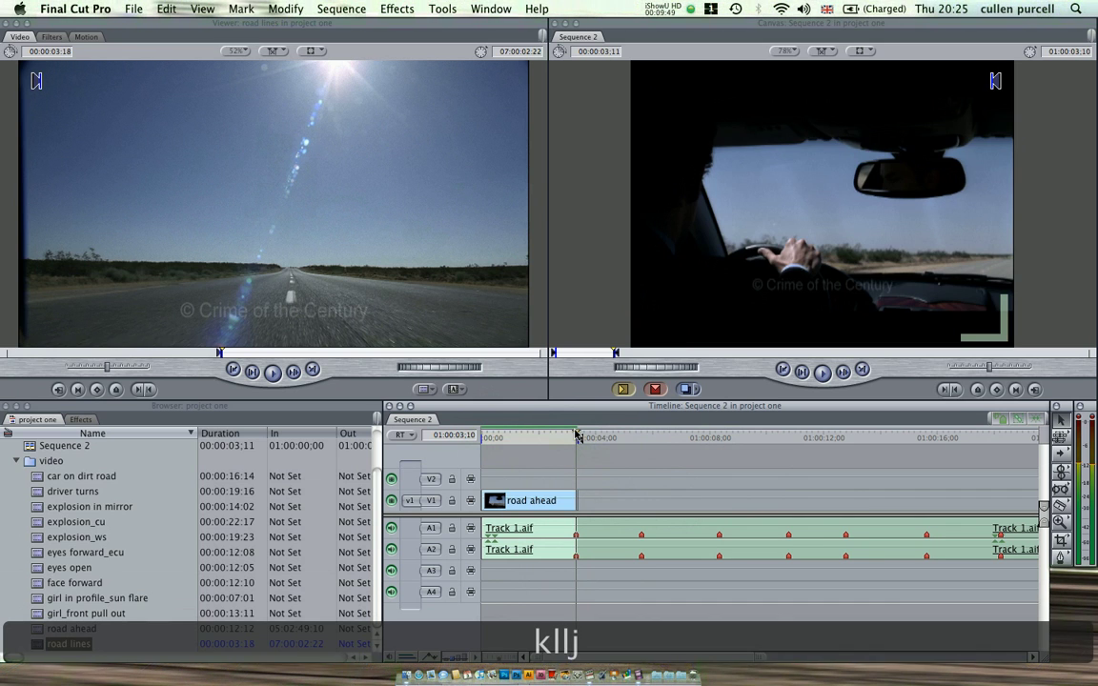
key("i")
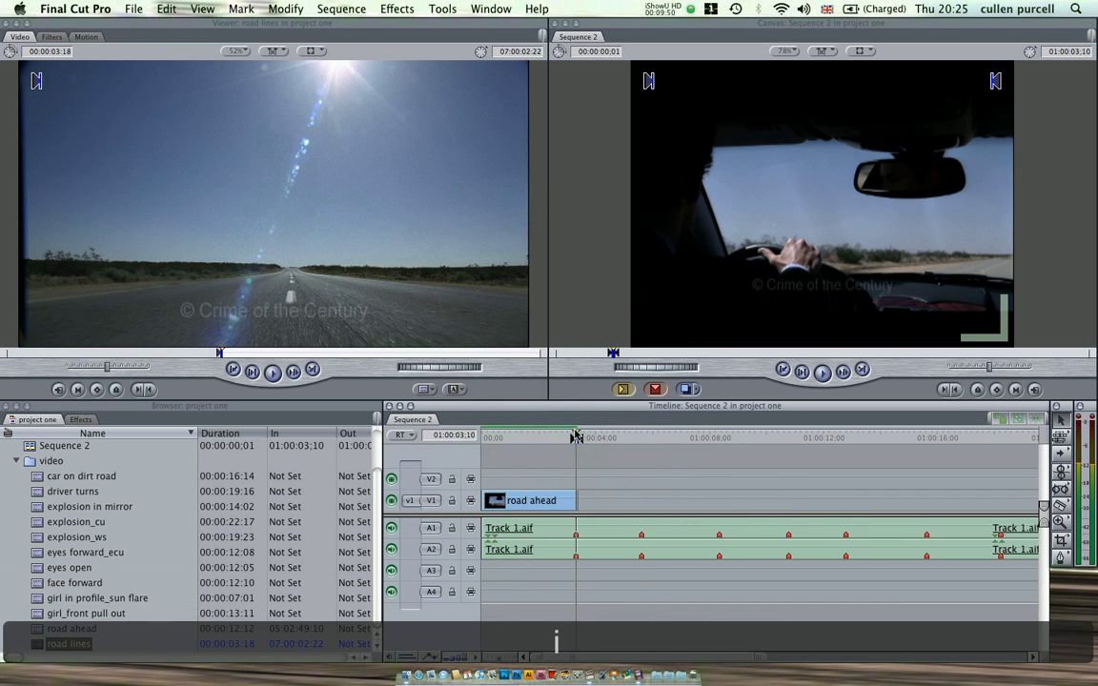
left_click(638, 438)
left_click_drag(646, 432, 642, 434)
key("o")
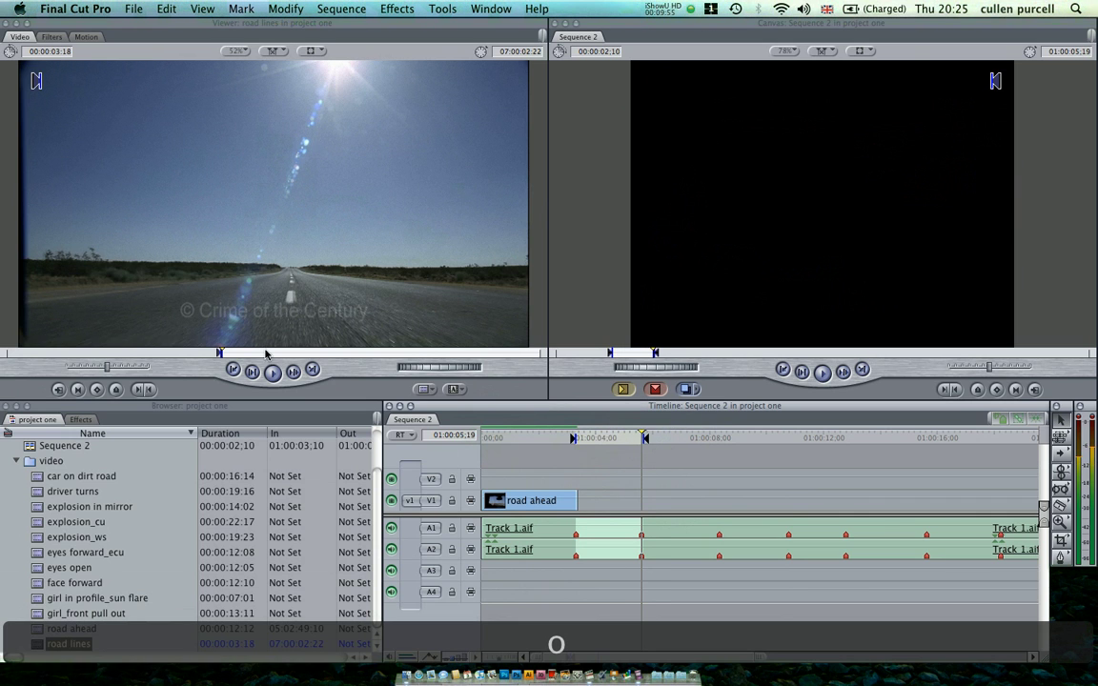
- Superimpose the road lines clip between the marks, moving it down to track V1, and play back both clips in the sequence
left_click_drag(314, 196, 984, 325)
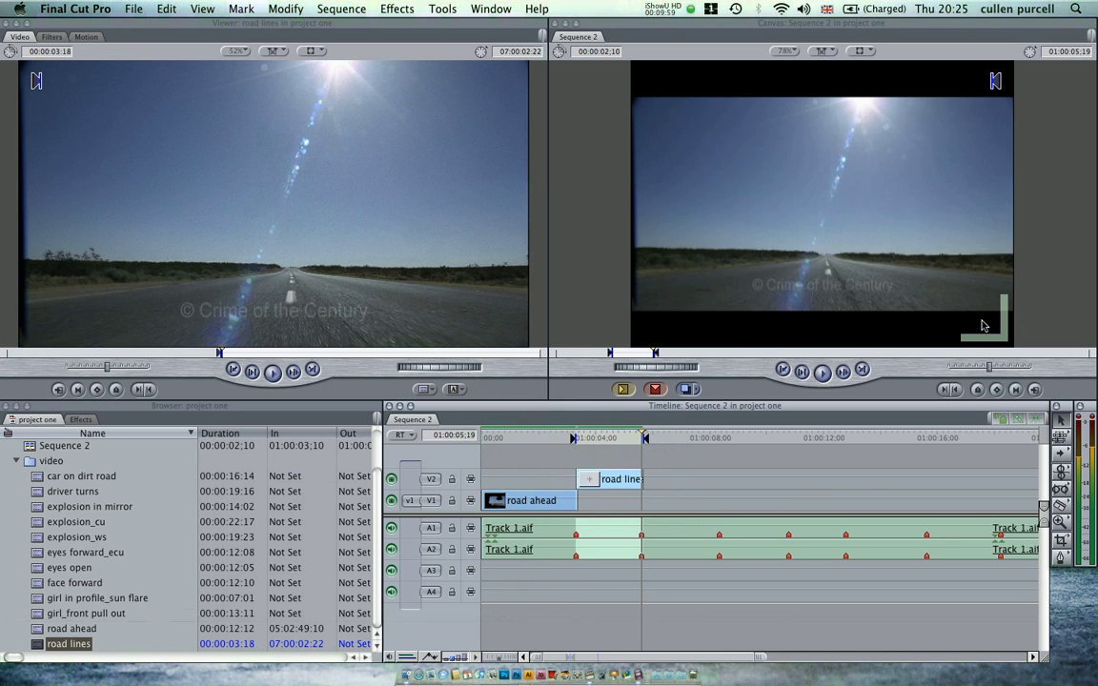
mouse_move(593, 479)
left_mouse_down()
mouse_move(598, 514)
mouse_move(595, 501)
left_mouse_up()
left_click(487, 433)
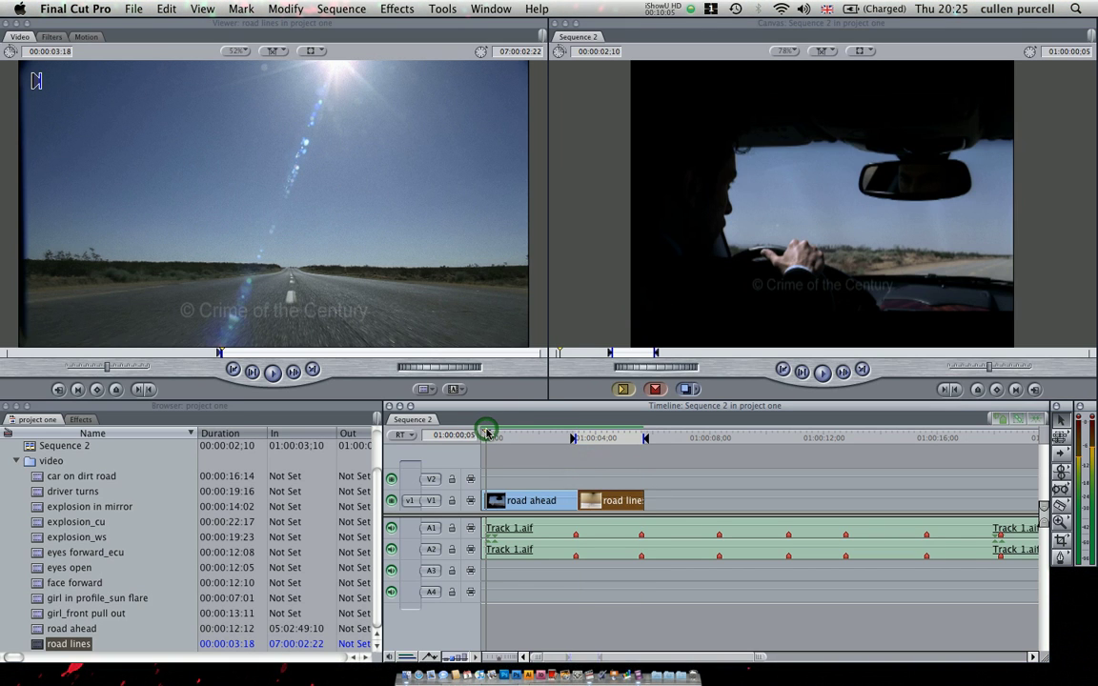
key("space")
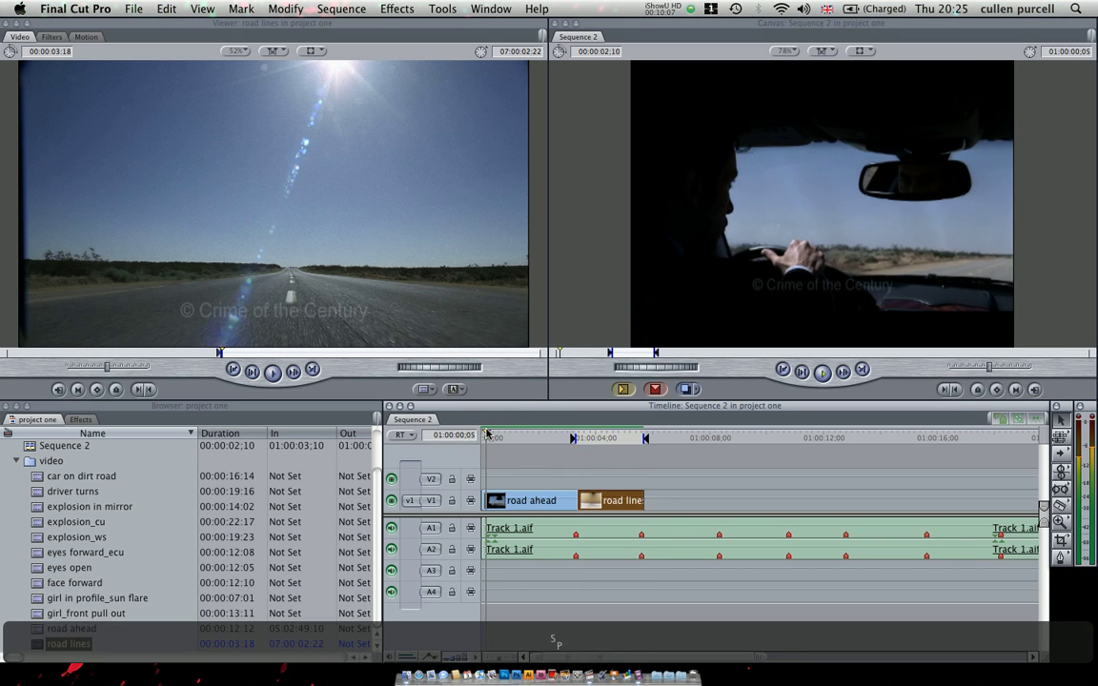
key("space")
key("space")
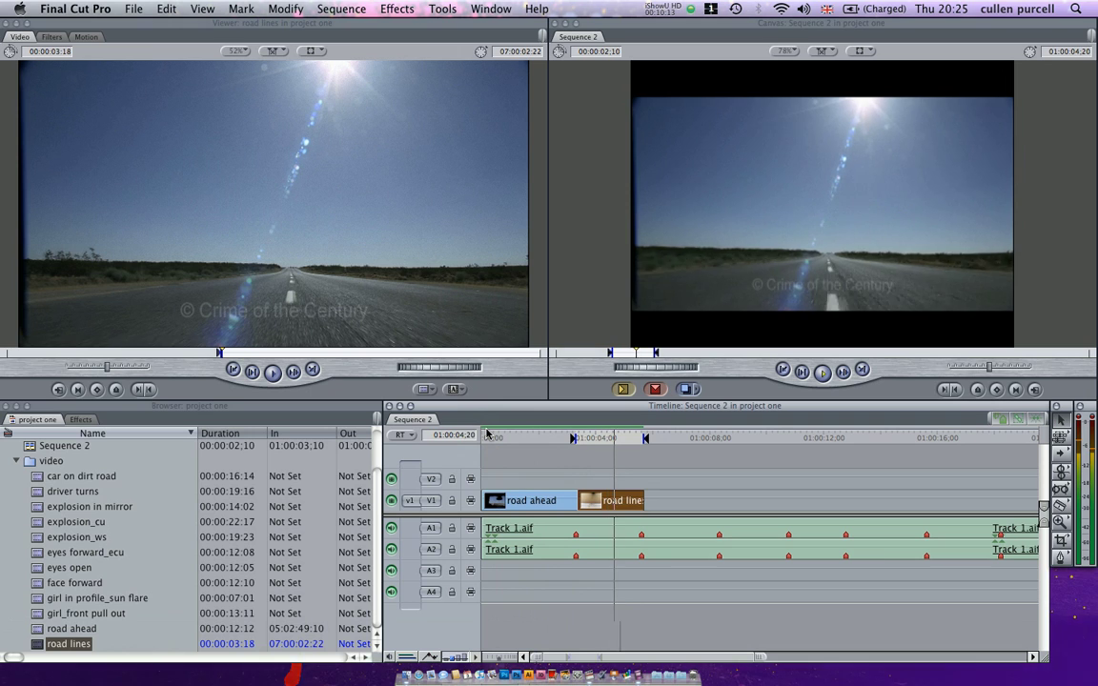
key("space")
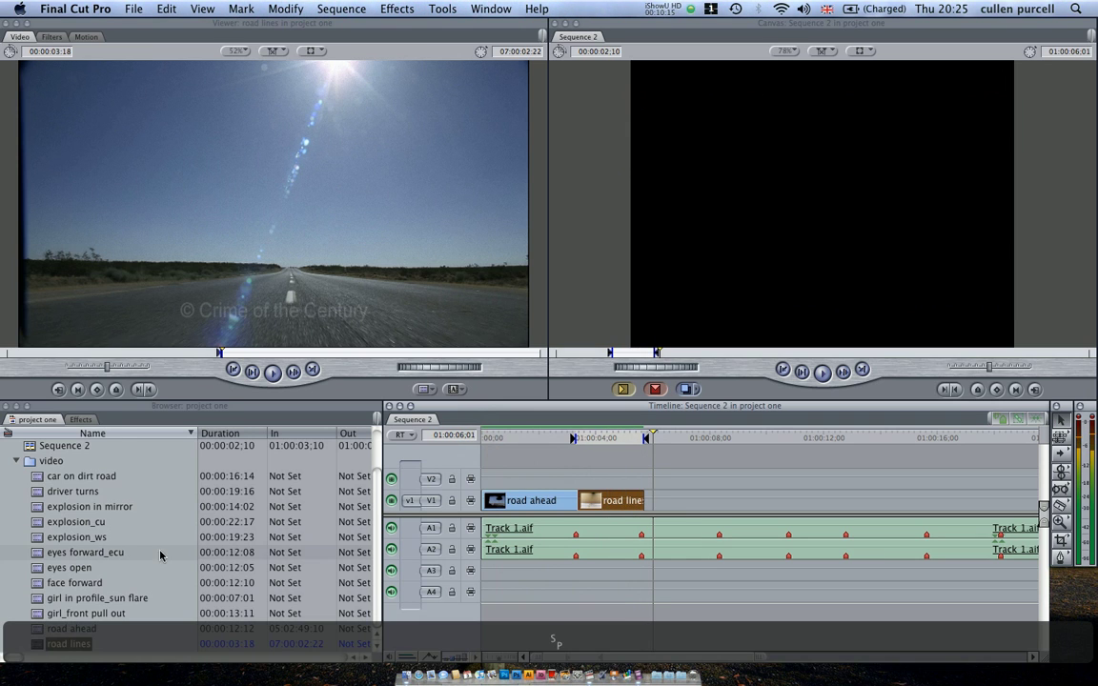
- Audition the eyes forward_ecu, eyes open and face forward clips in the Viewer as candidates for the next gap
scroll(130, 571, "up", 2)
scroll(10, 522, "down", 2)
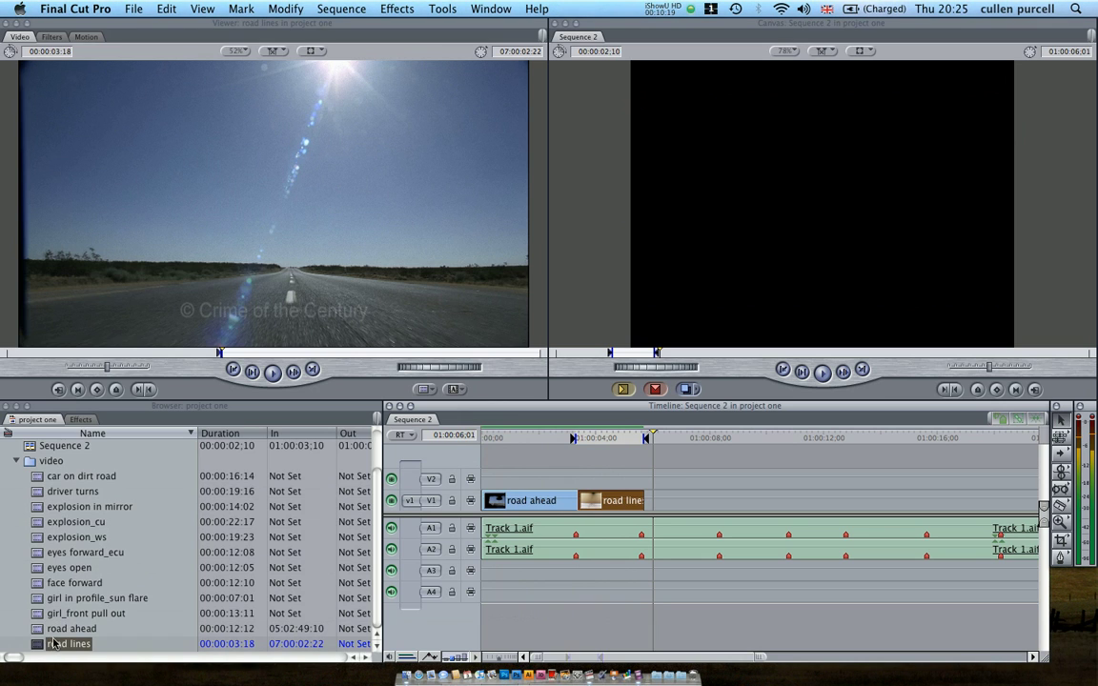
double_click(40, 553)
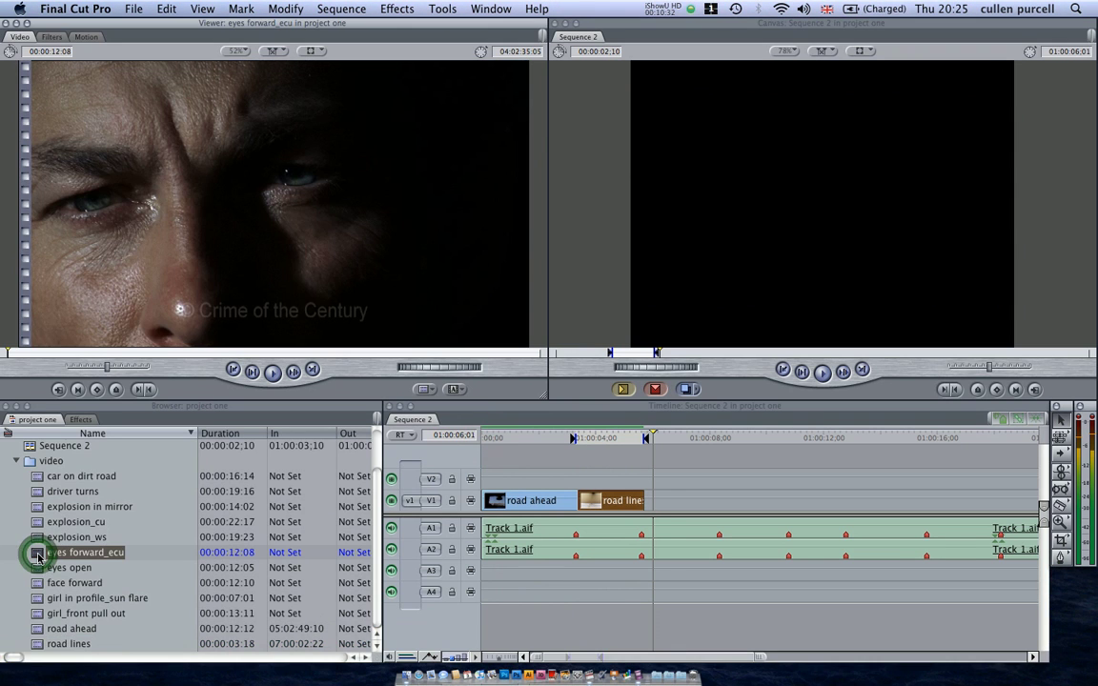
key("space")
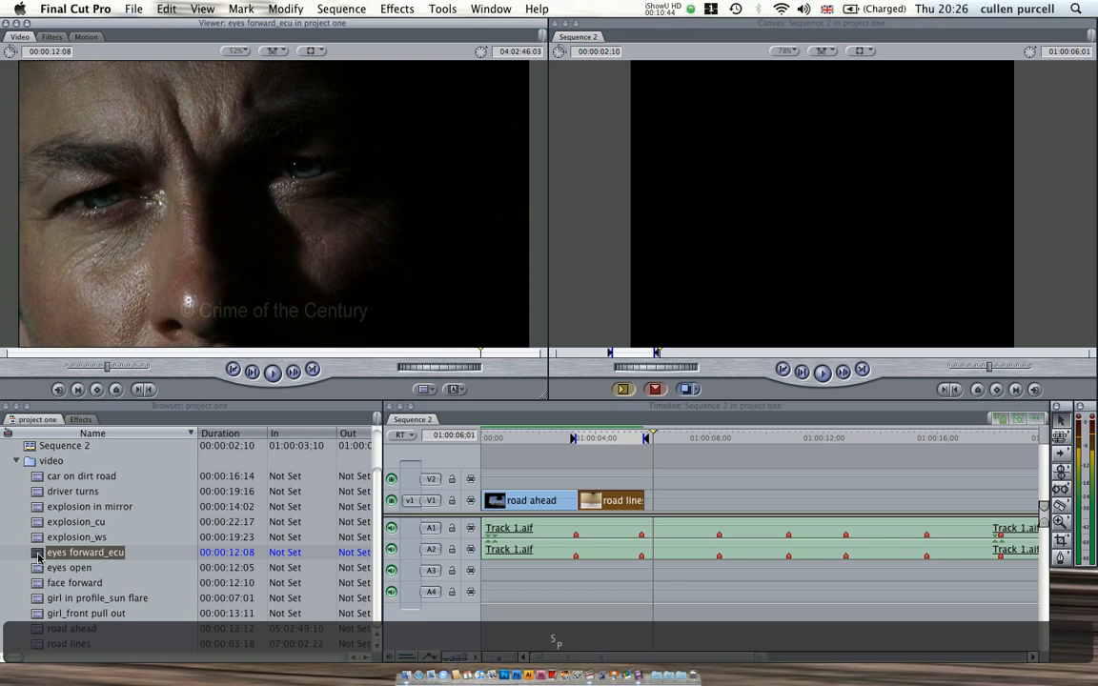
double_click(41, 569)
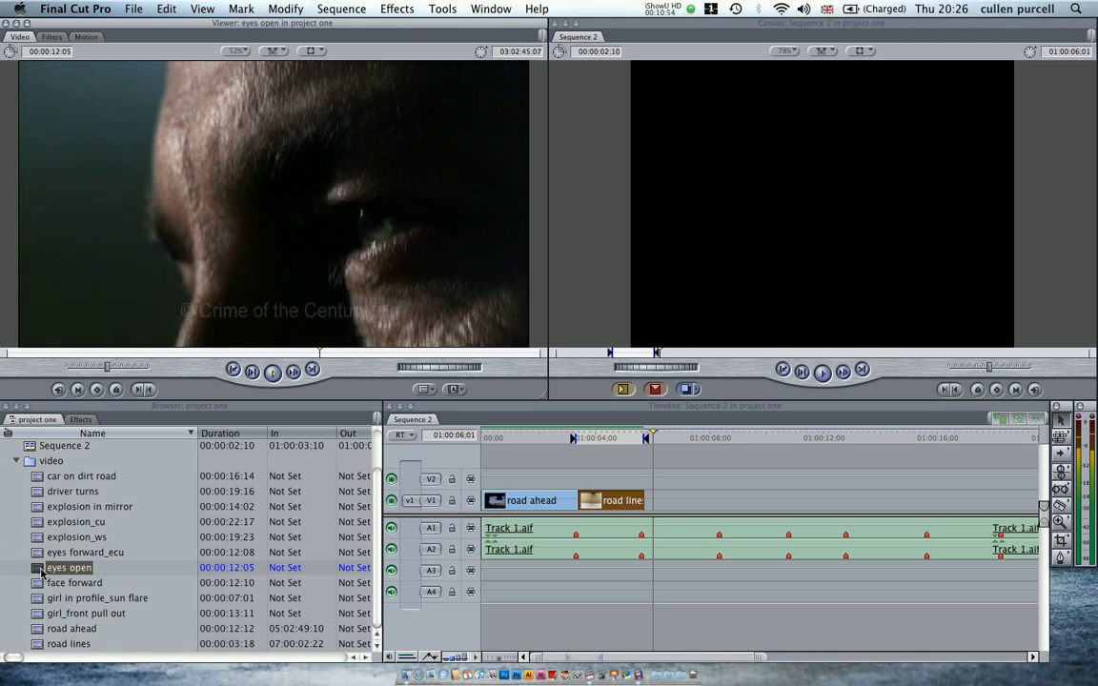
key("space")
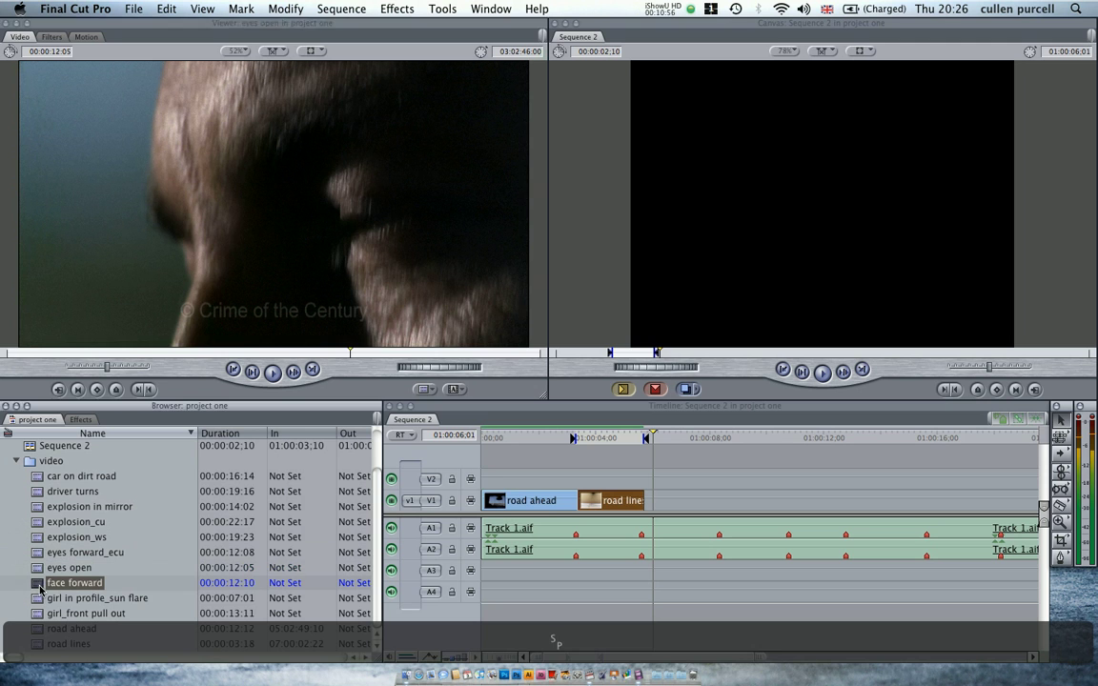
double_click(42, 582)
key("space")
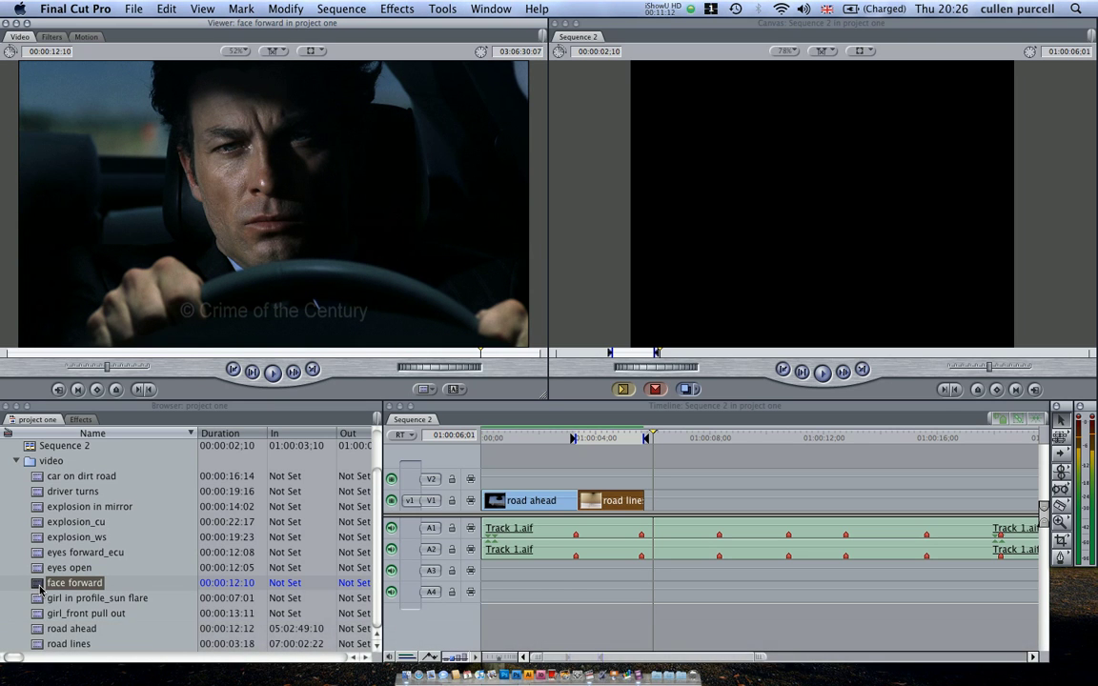
key("Page_Up")
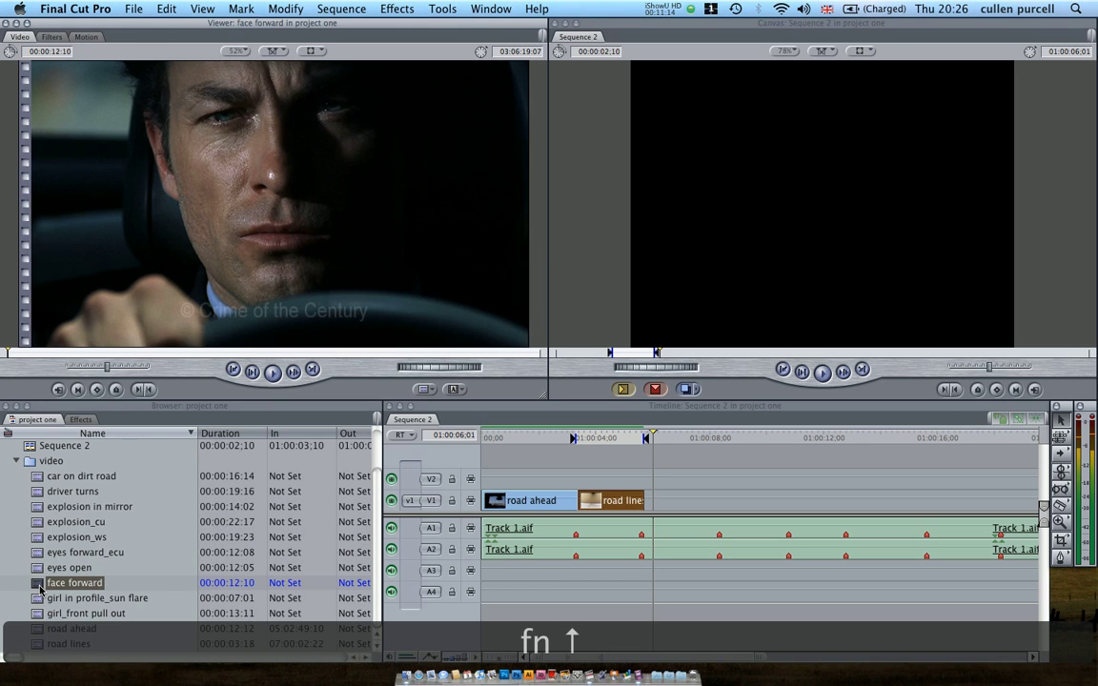
- Load the eyes forward_ecu clip into the Viewer, play it and mark an Out point at 04:02:38:15
double_click(38, 554)
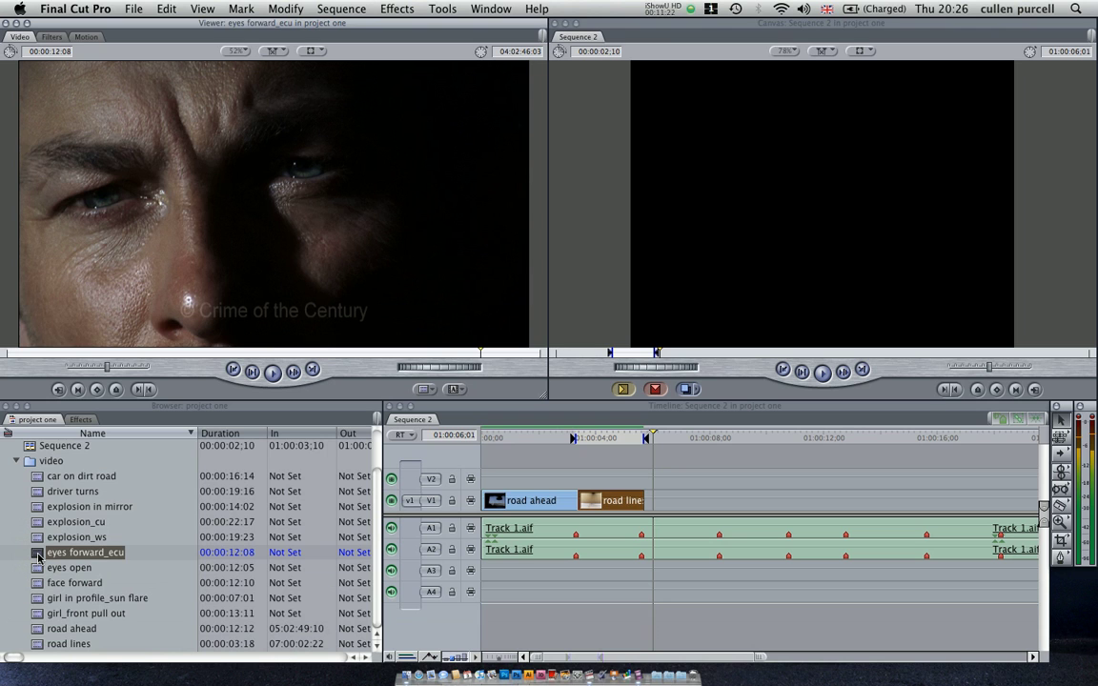
key("space")
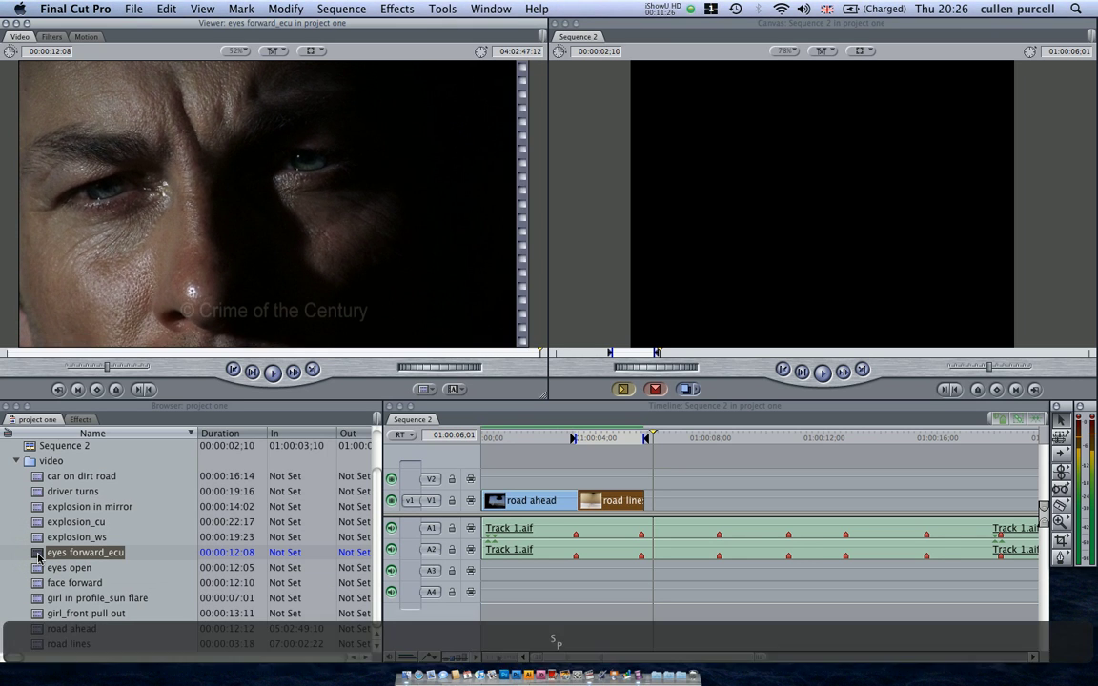
key("space")
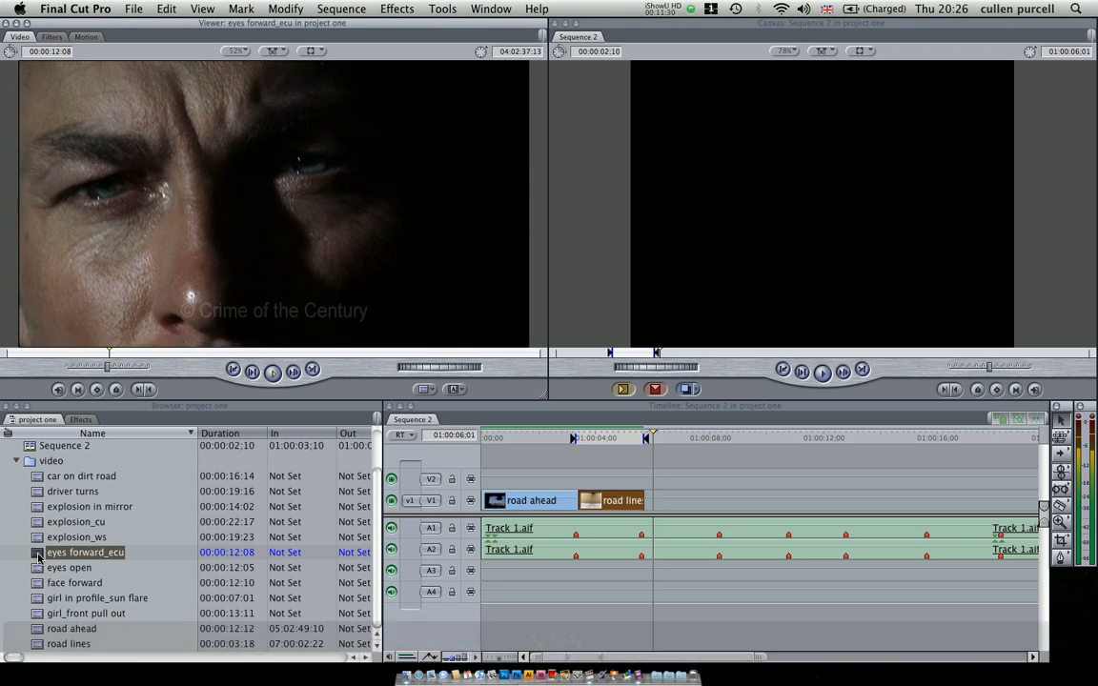
key("space")
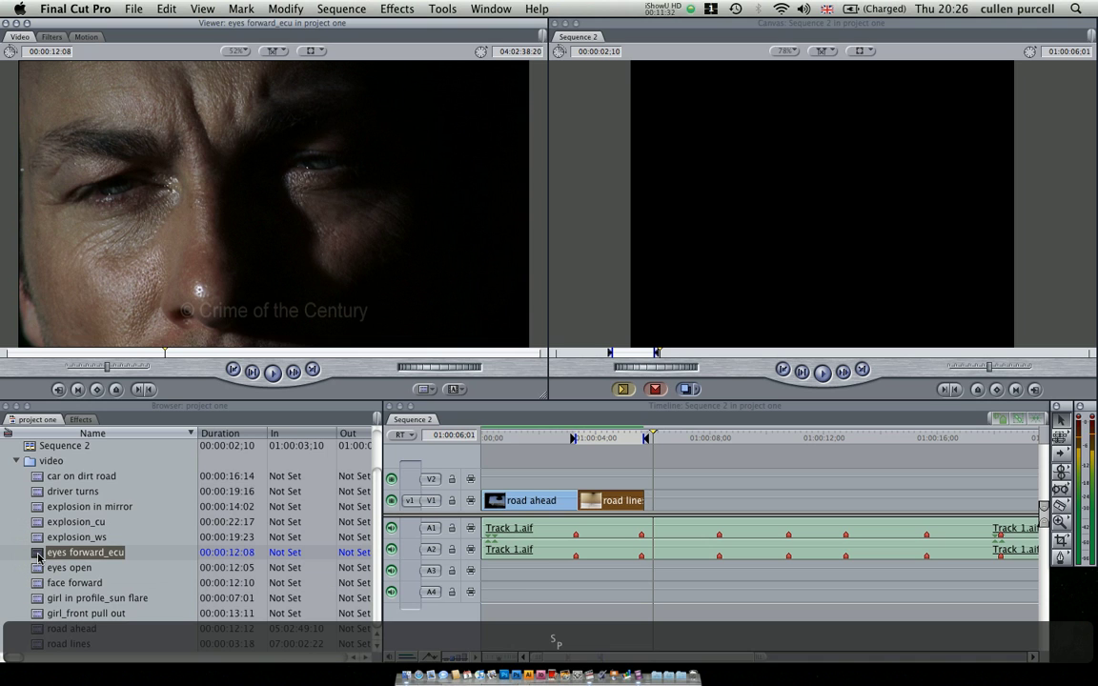
key("k")
key("j")
key("j")
key("j")
key("j")
key("j")
key("j")
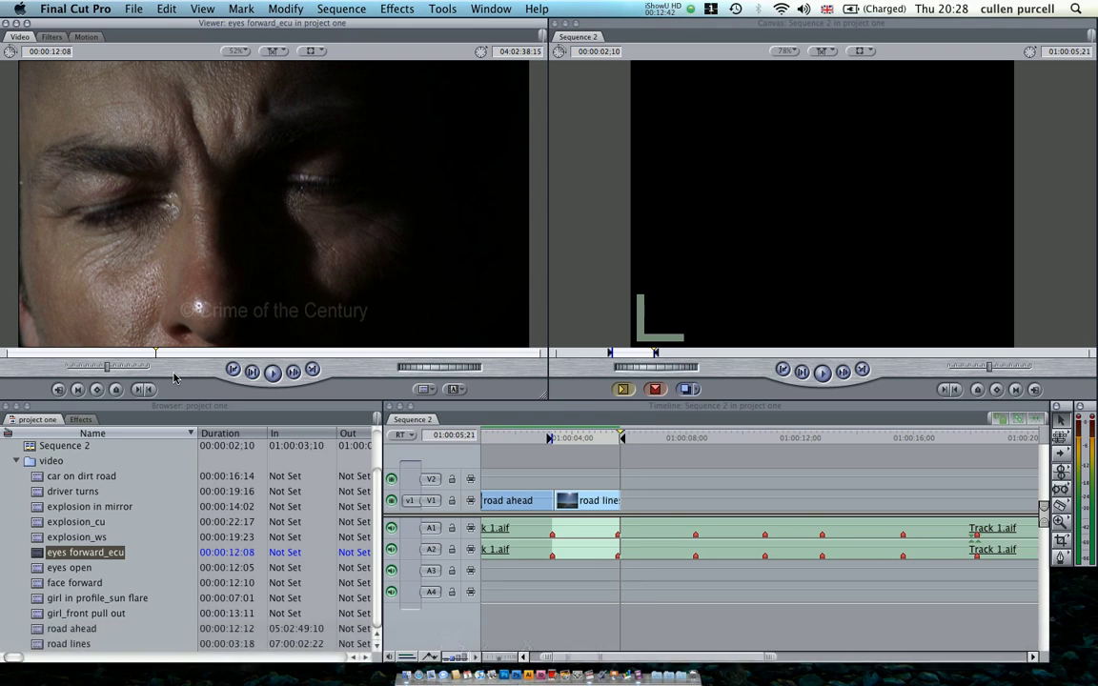
key("o")
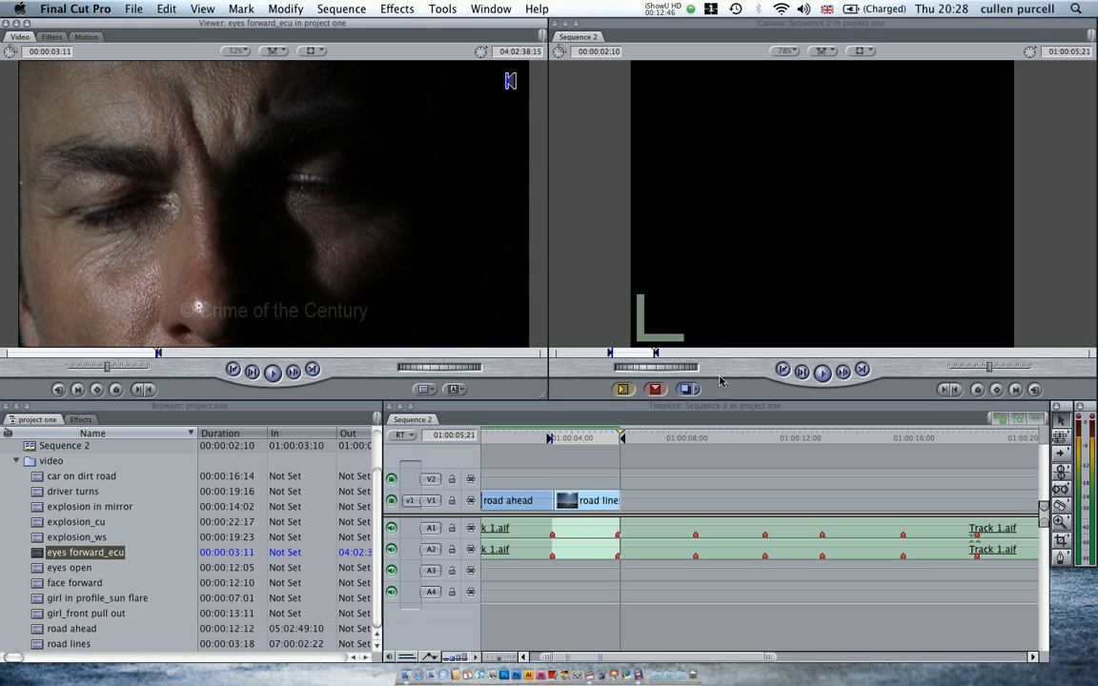
- Mark Sequence 2's In point at the end of the road lines clip, 01:00:05;21, and its Out point at the next marker, 01:00:08;11
left_click(620, 438)
key("i")
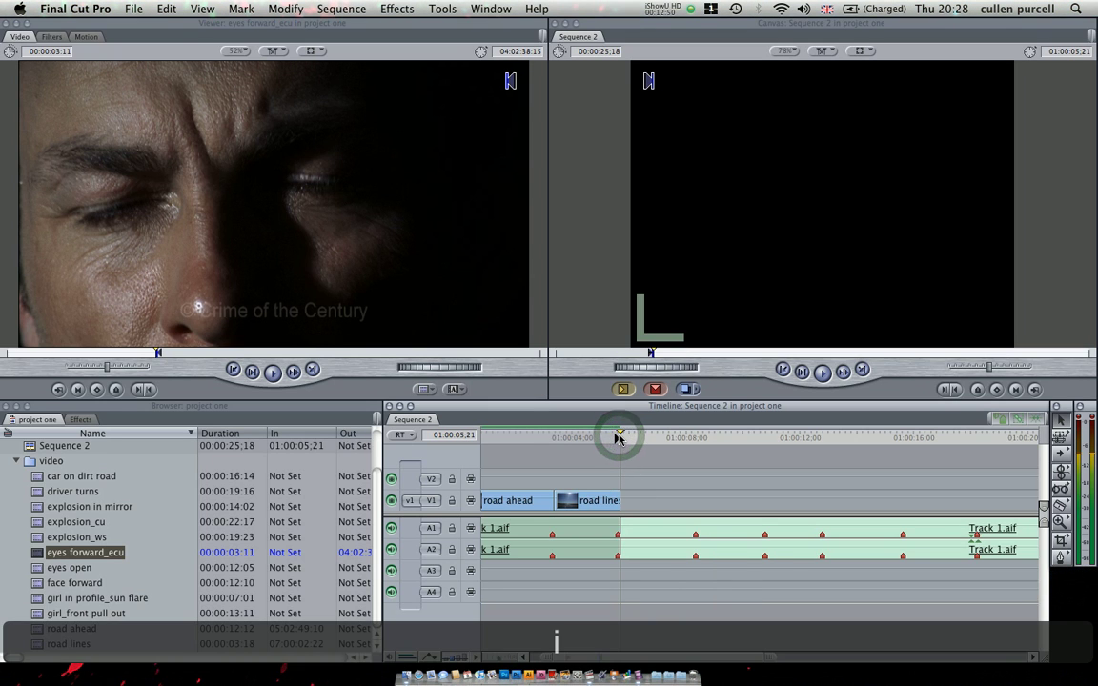
left_click_drag(697, 439, 695, 439)
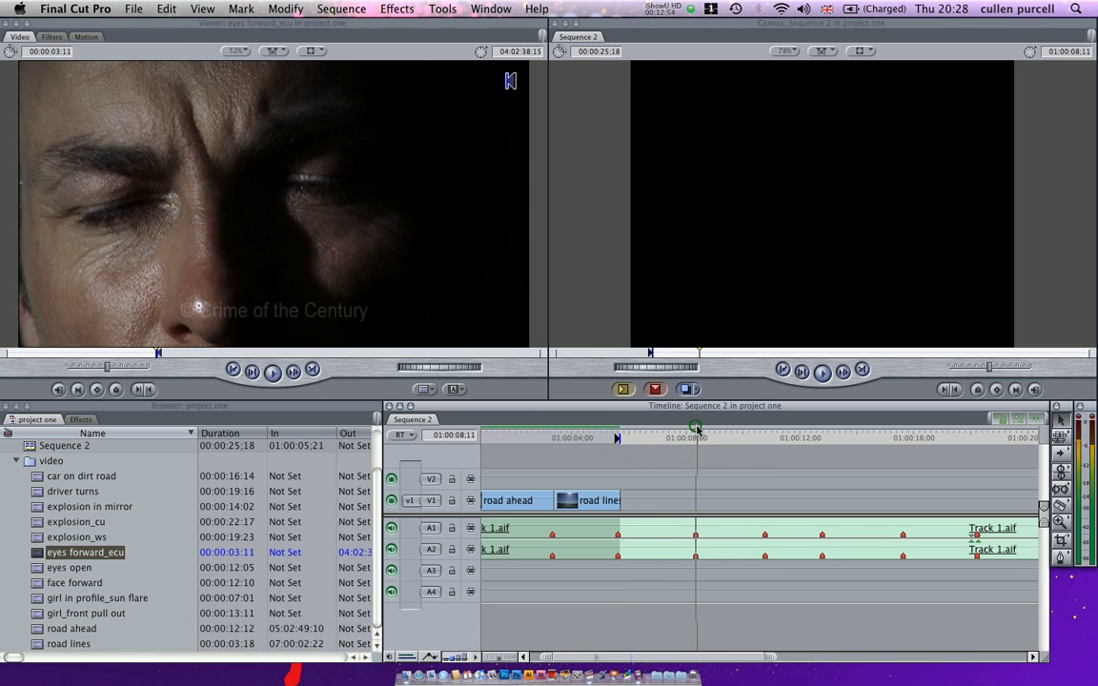
left_click_drag(697, 430, 680, 440)
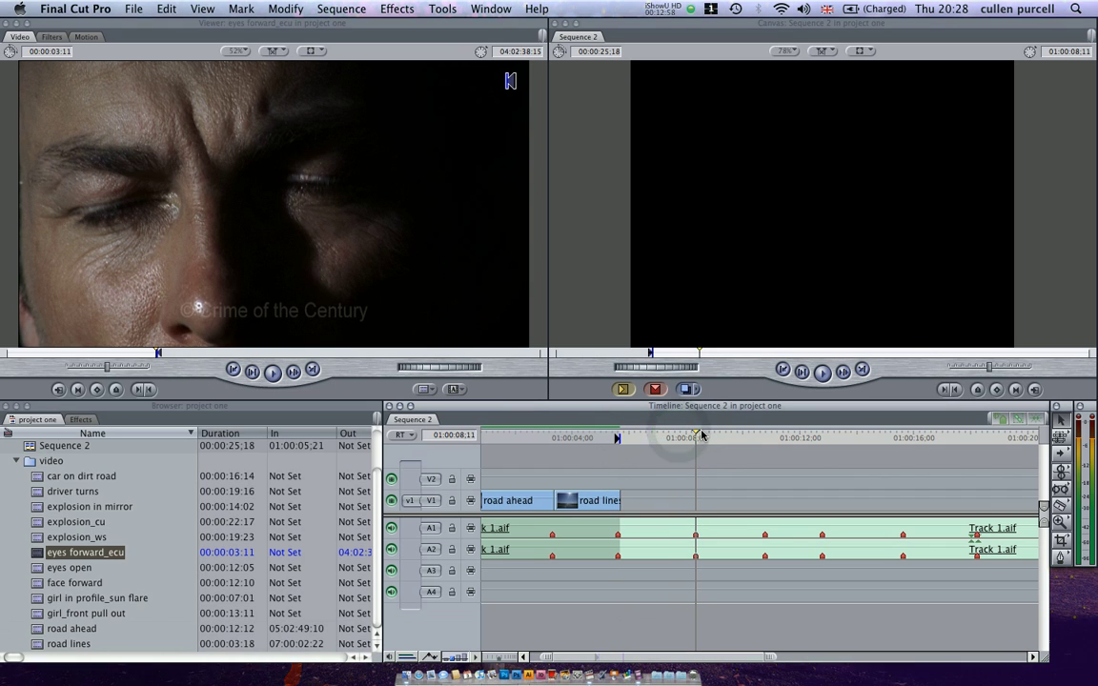
key("o")
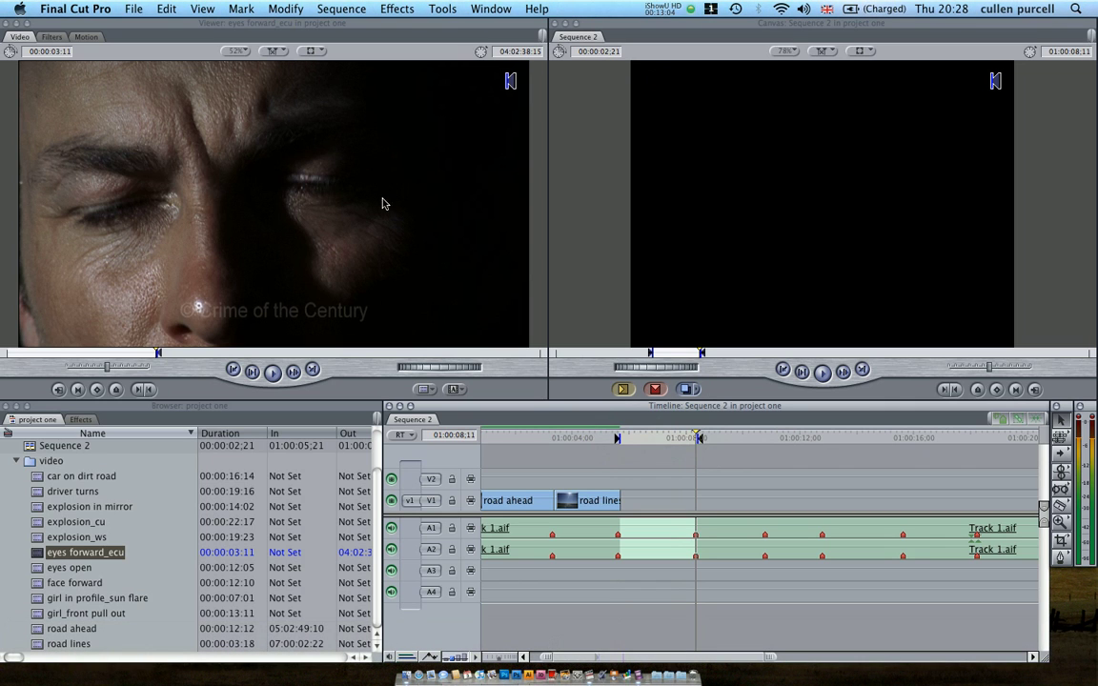
- Superimpose the eyes forward_ecu clip between the sequence marks and play back the edit from 01:00:02;18
left_click_drag(138, 198, 1001, 320)
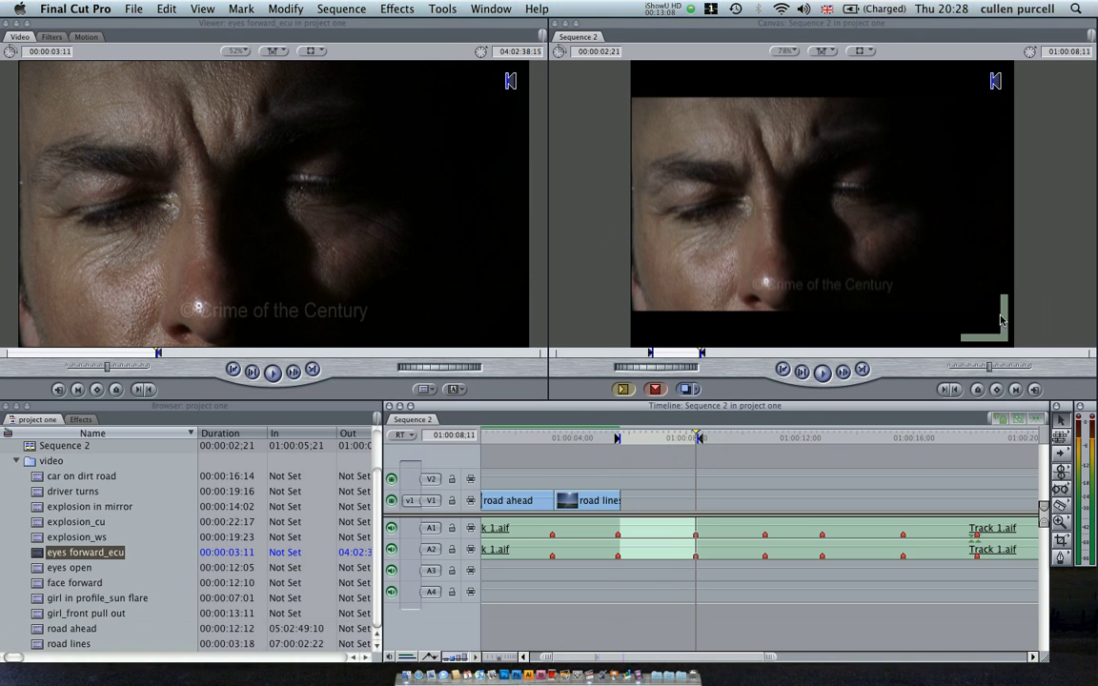
left_click(533, 440)
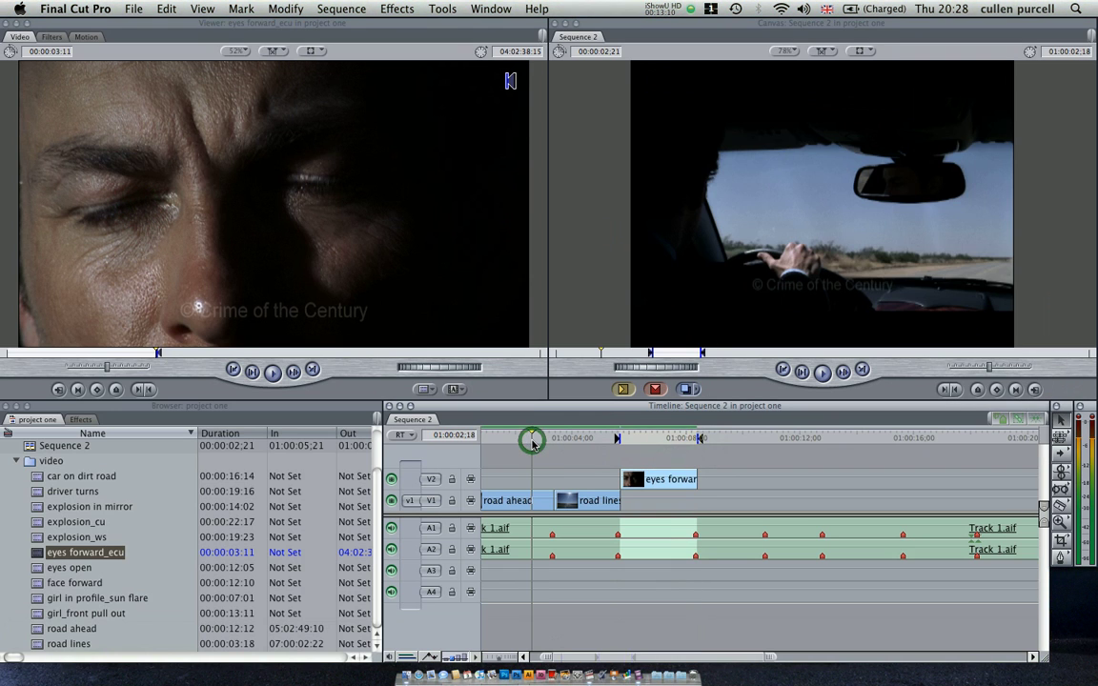
key("space")
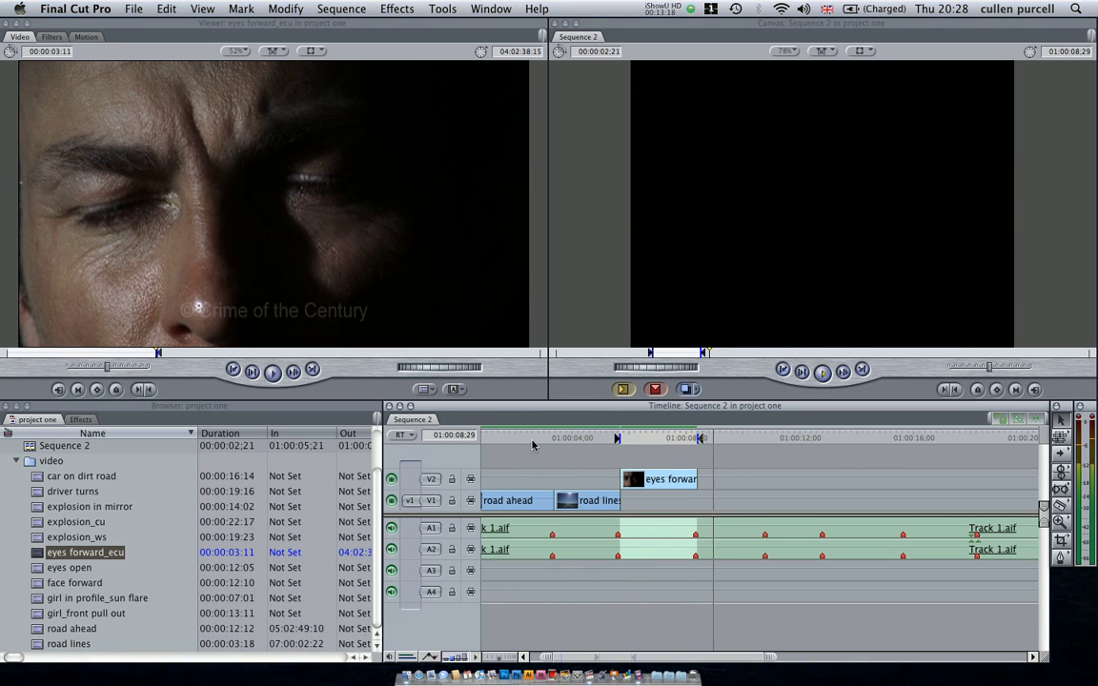
key("space")
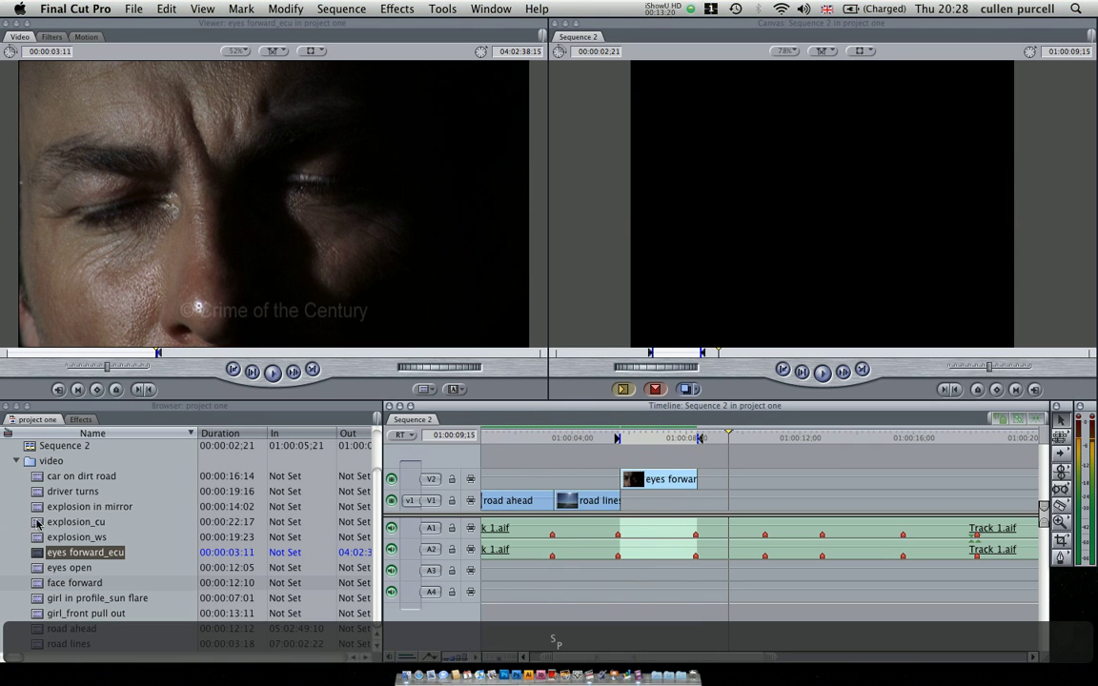
- Load the face forward clip into the Viewer, play it and mark only an In point at 03:06:21:10
left_click(37, 522)
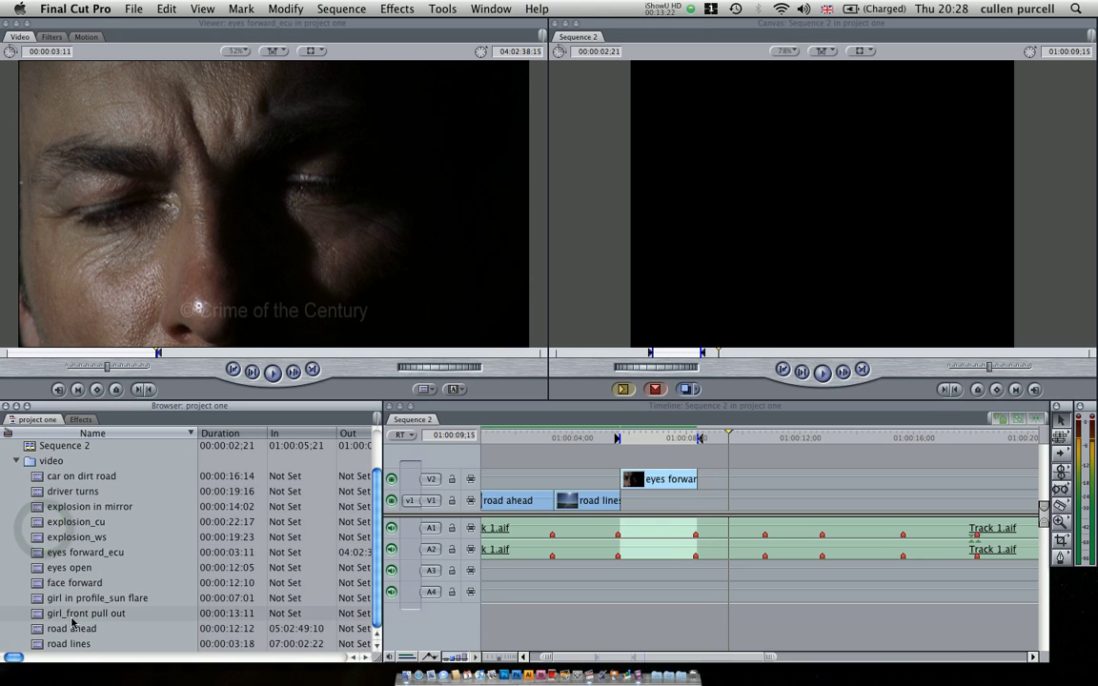
double_click(38, 584)
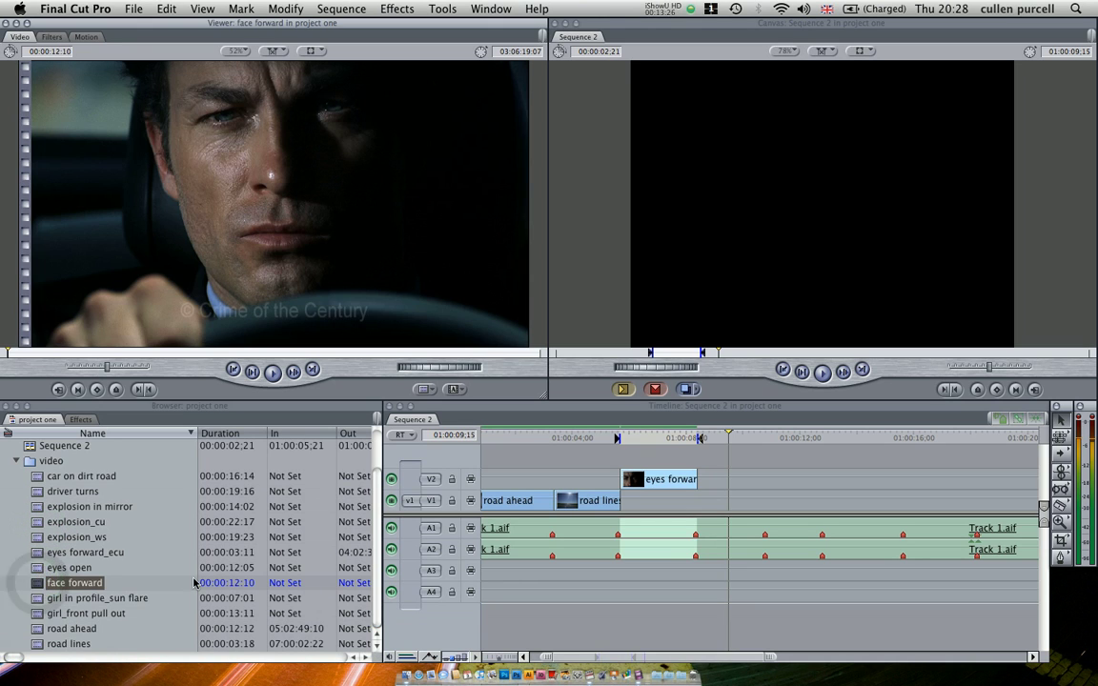
key("space")
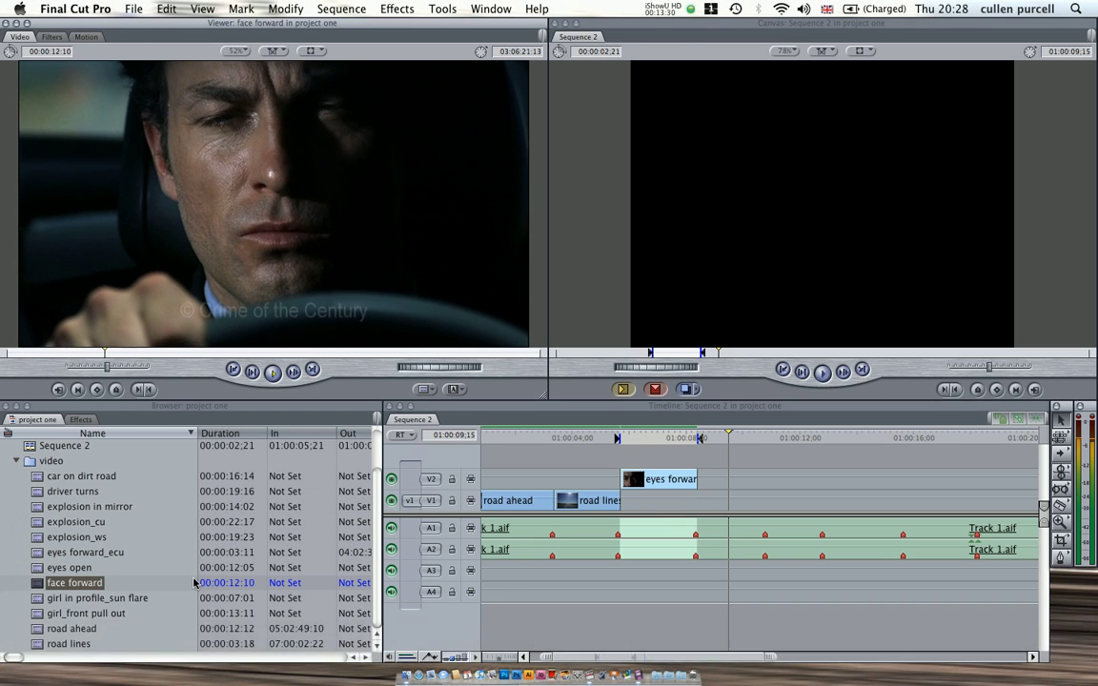
key("j")
key("j")
key("j")
key("j")
key("j")
key("j")
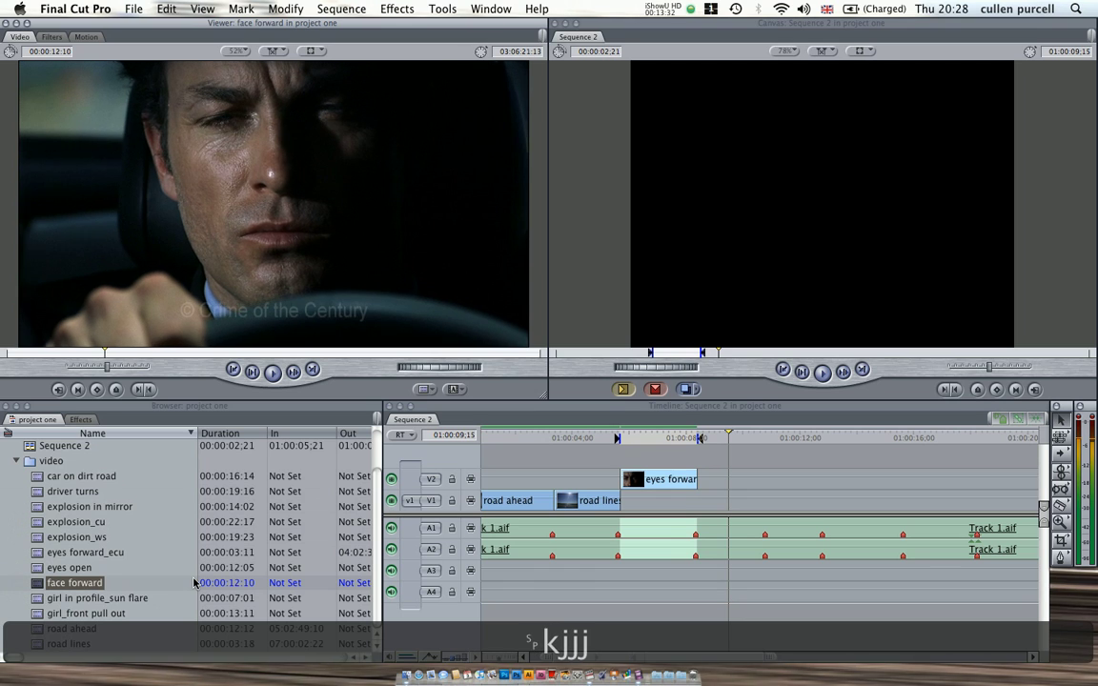
key("l")
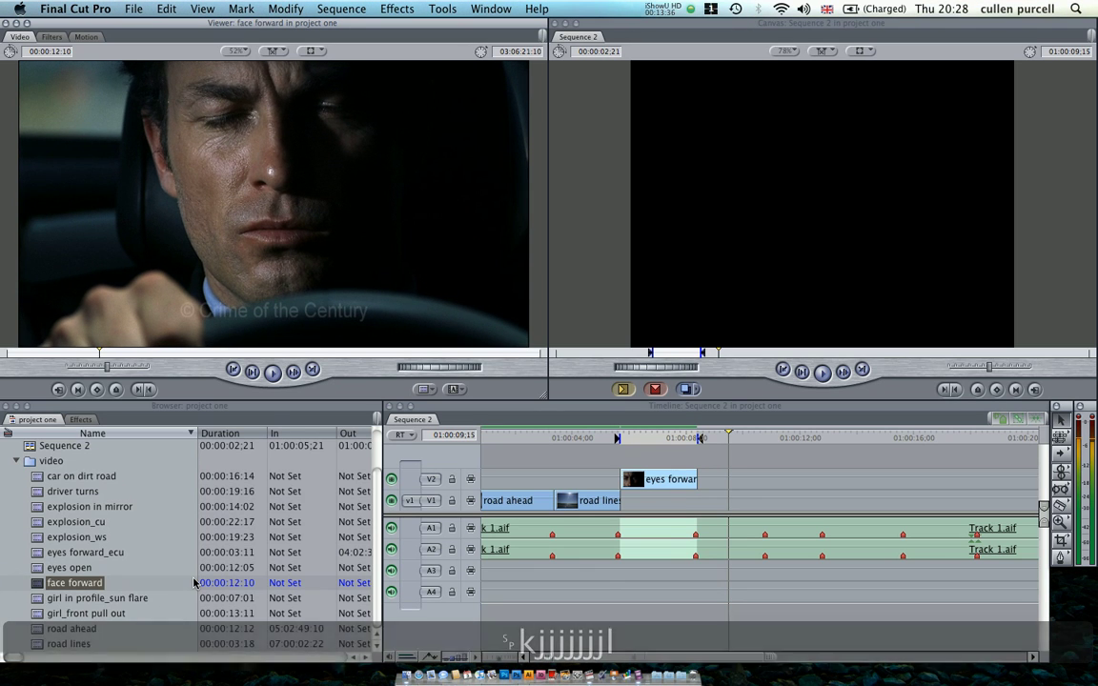
key("o")
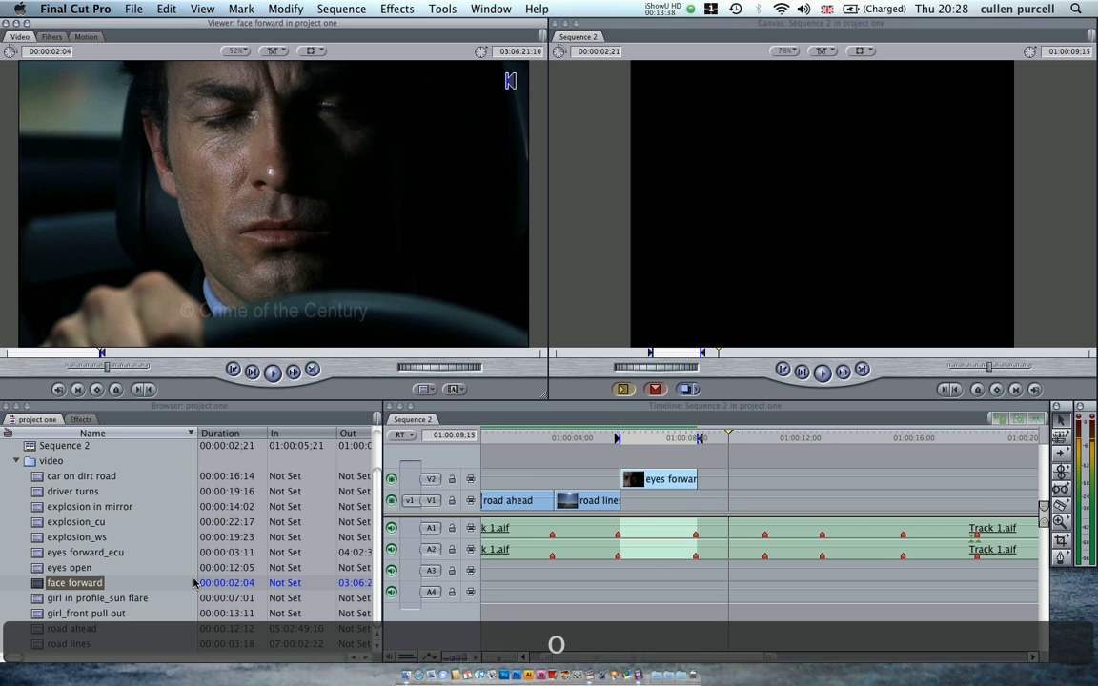
key("super+z")
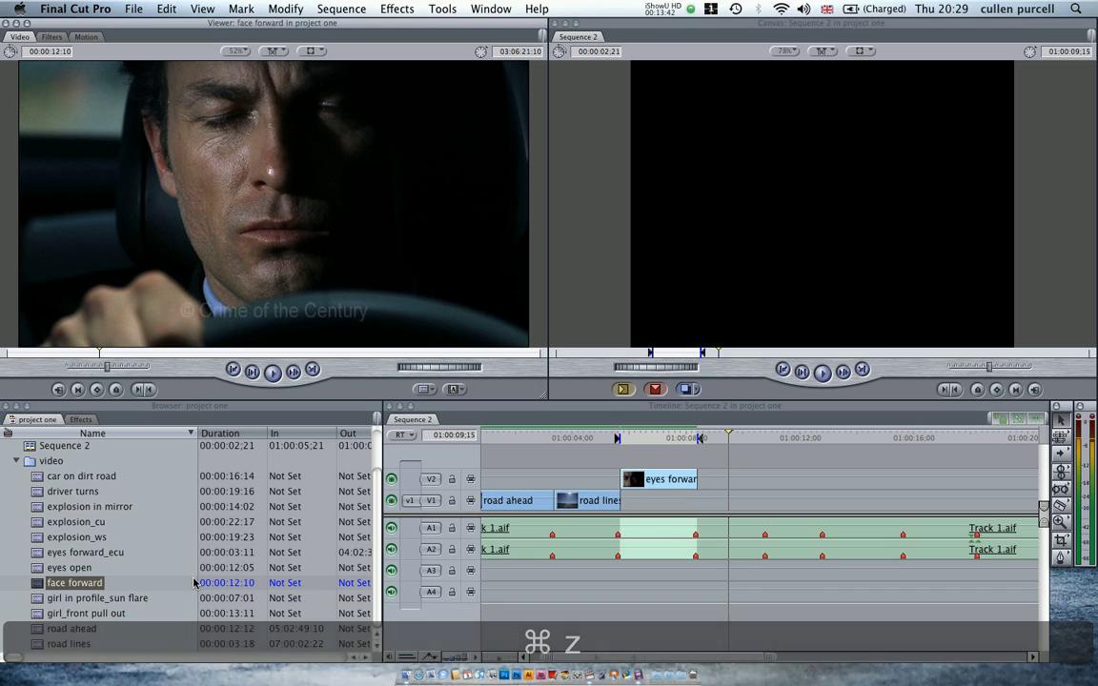
key("i")
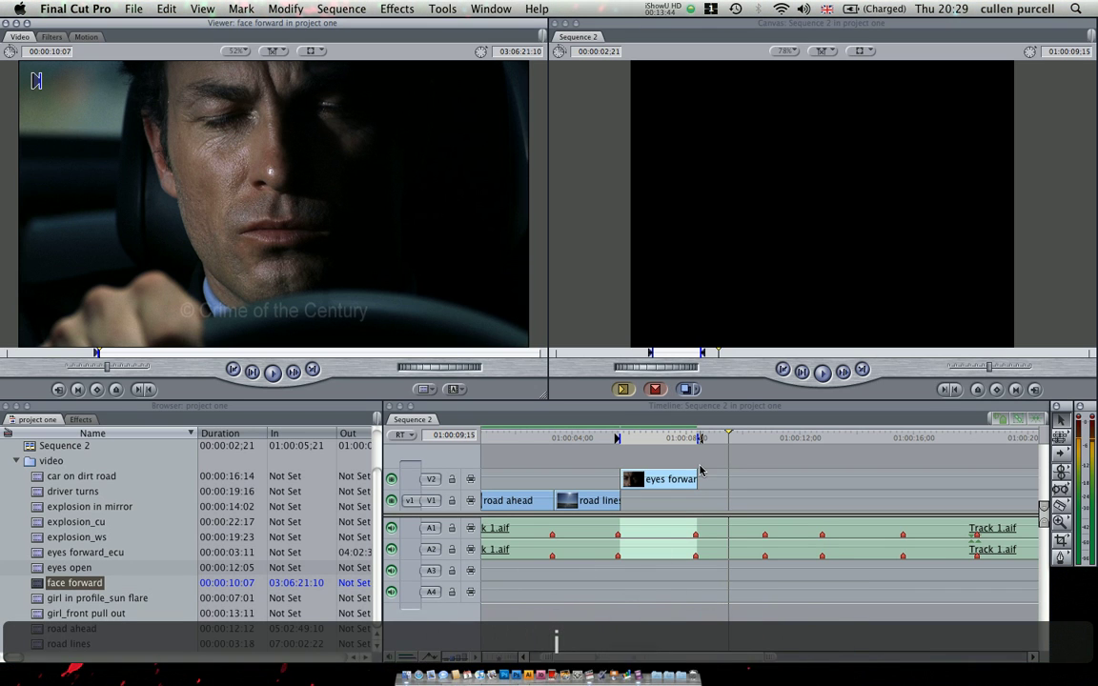
- Mark Sequence 2's In point at the marker at 01:00:08;11 and its Out point at the next marker, 01:00:10;24
left_click_drag(728, 435, 714, 436)
key("i")
left_click_drag(694, 429, 756, 429)
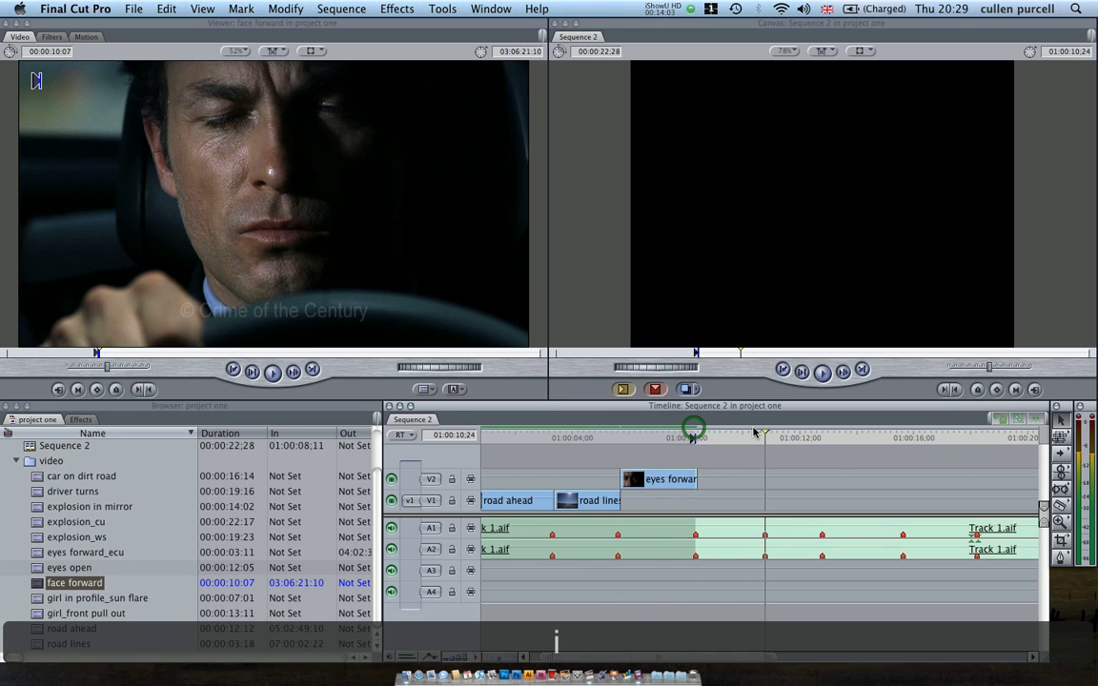
key("o")
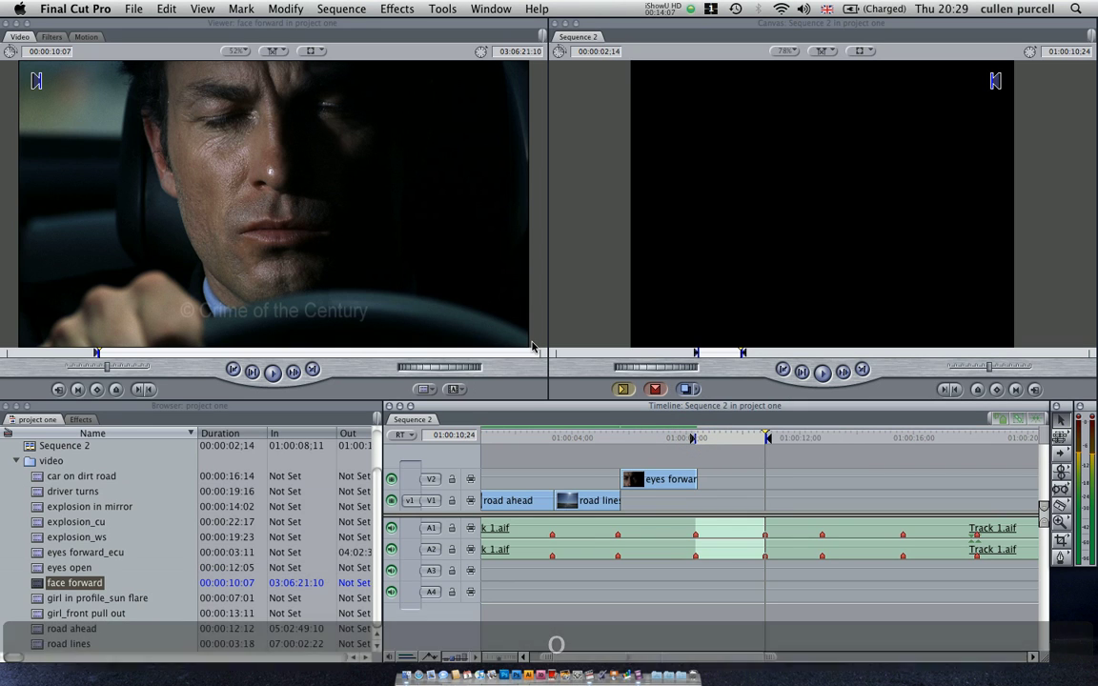
- Superimpose the face forward clip between the marks and move the eyes forward_ecu and face forward clips down toward track V1
left_click_drag(789, 296, 950, 335)
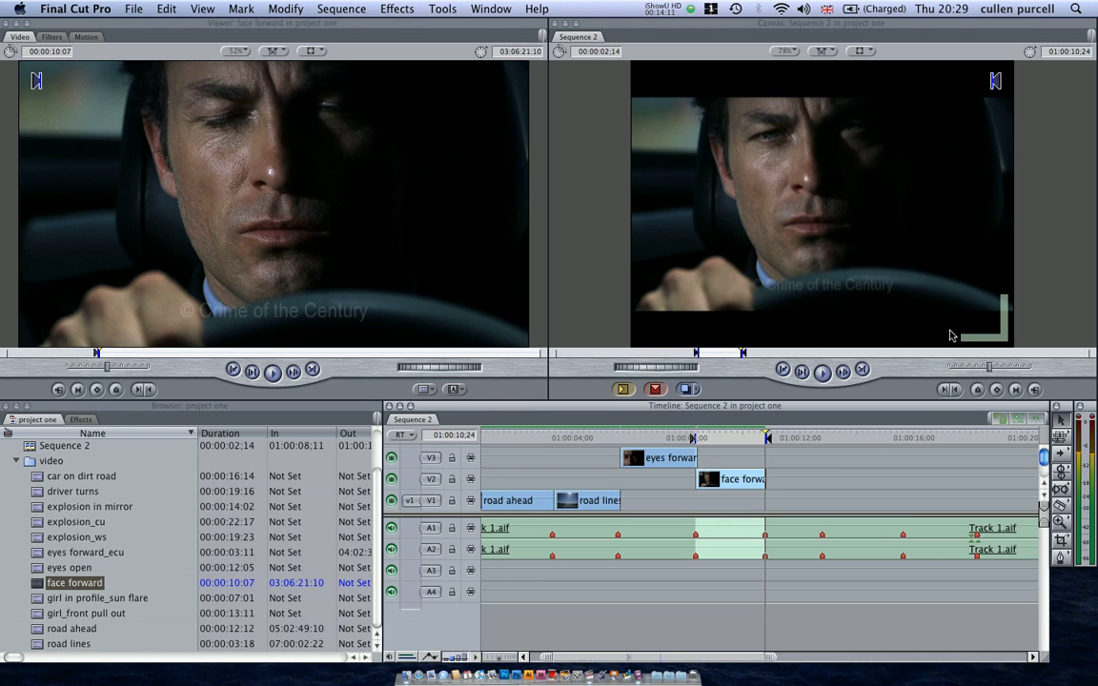
left_click_drag(638, 458, 634, 484)
left_click_drag(704, 479, 710, 495)
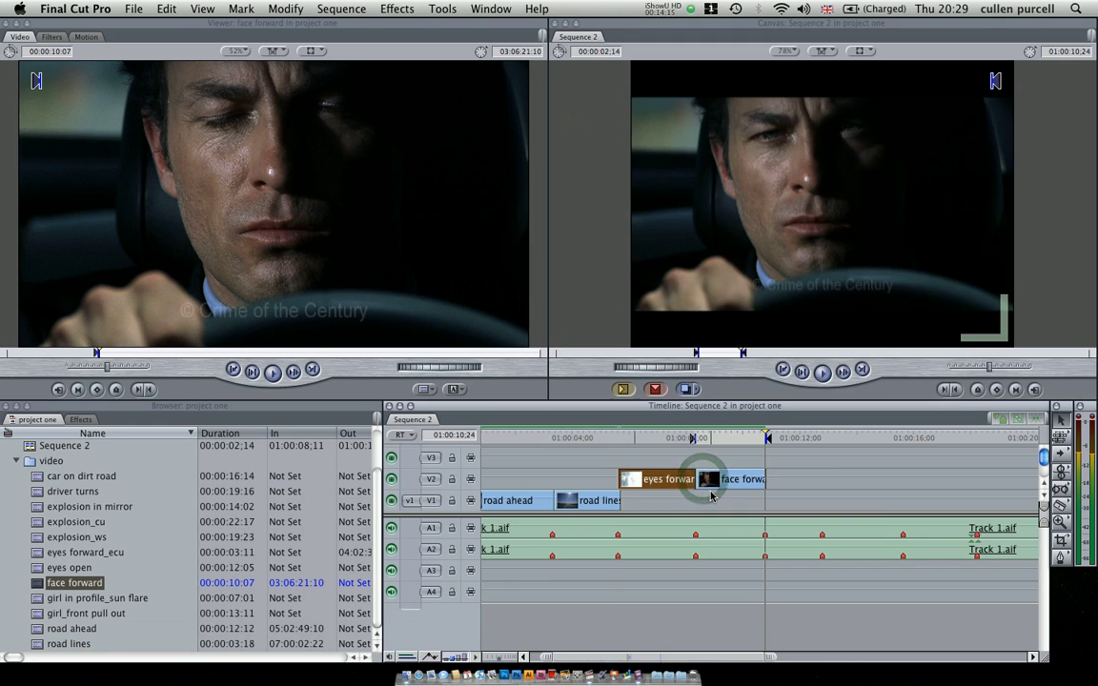